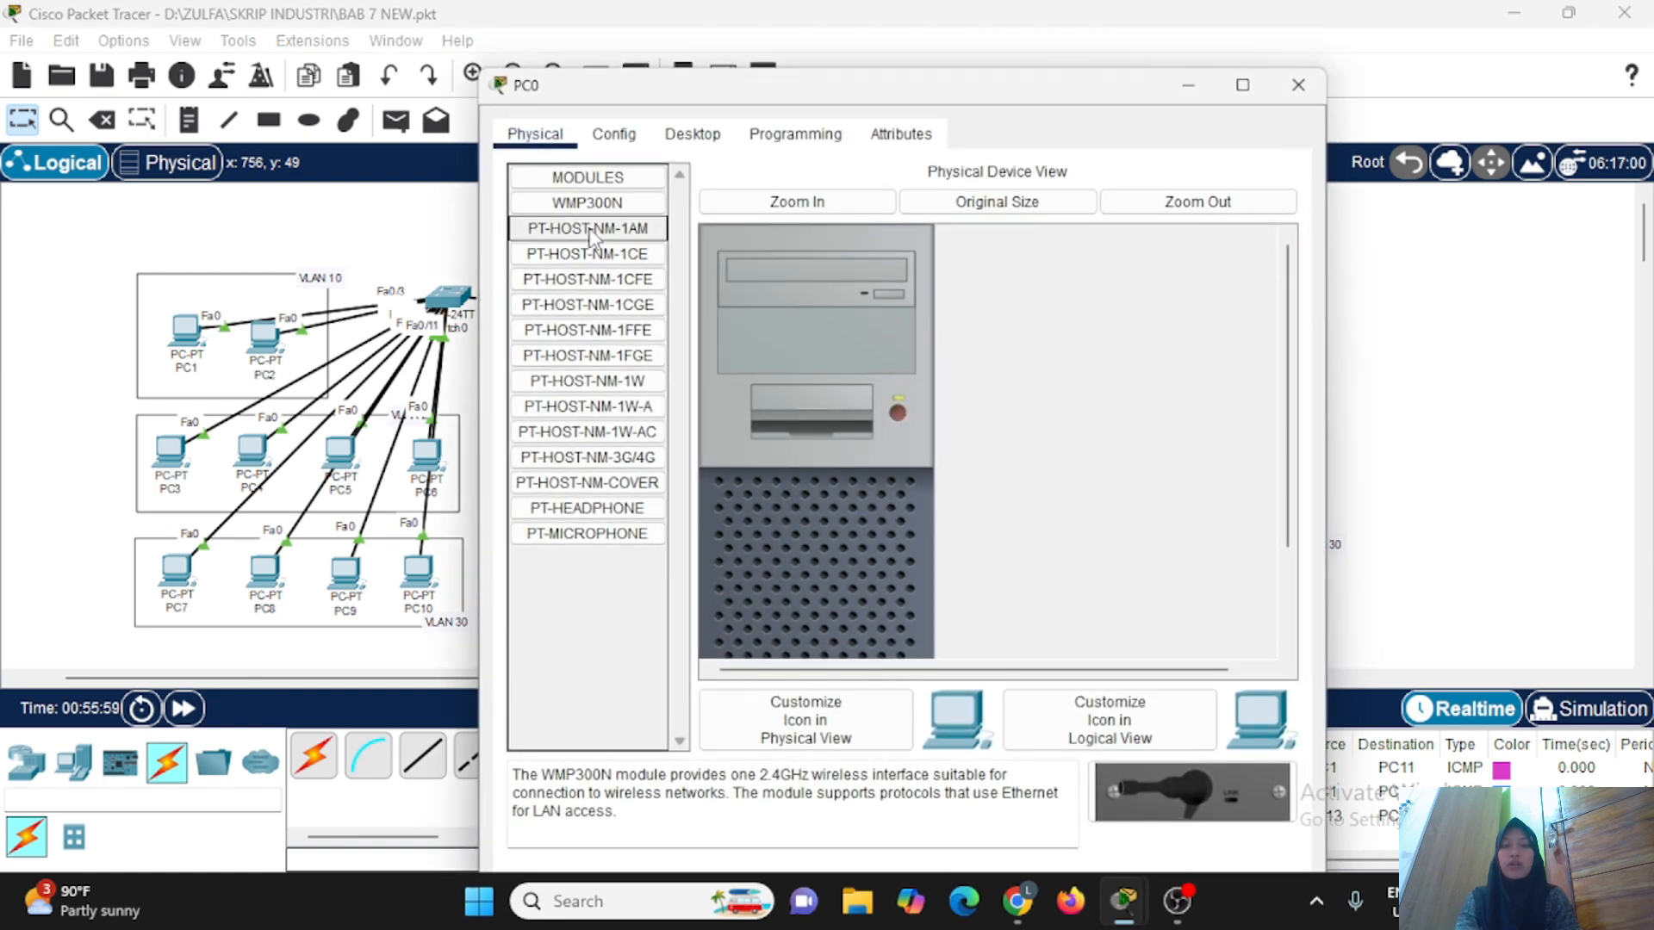
Open a terminal session on PC0 at 9600 bits per second, 8 data bits, no parity and reach the router prompt.
click(688, 136)
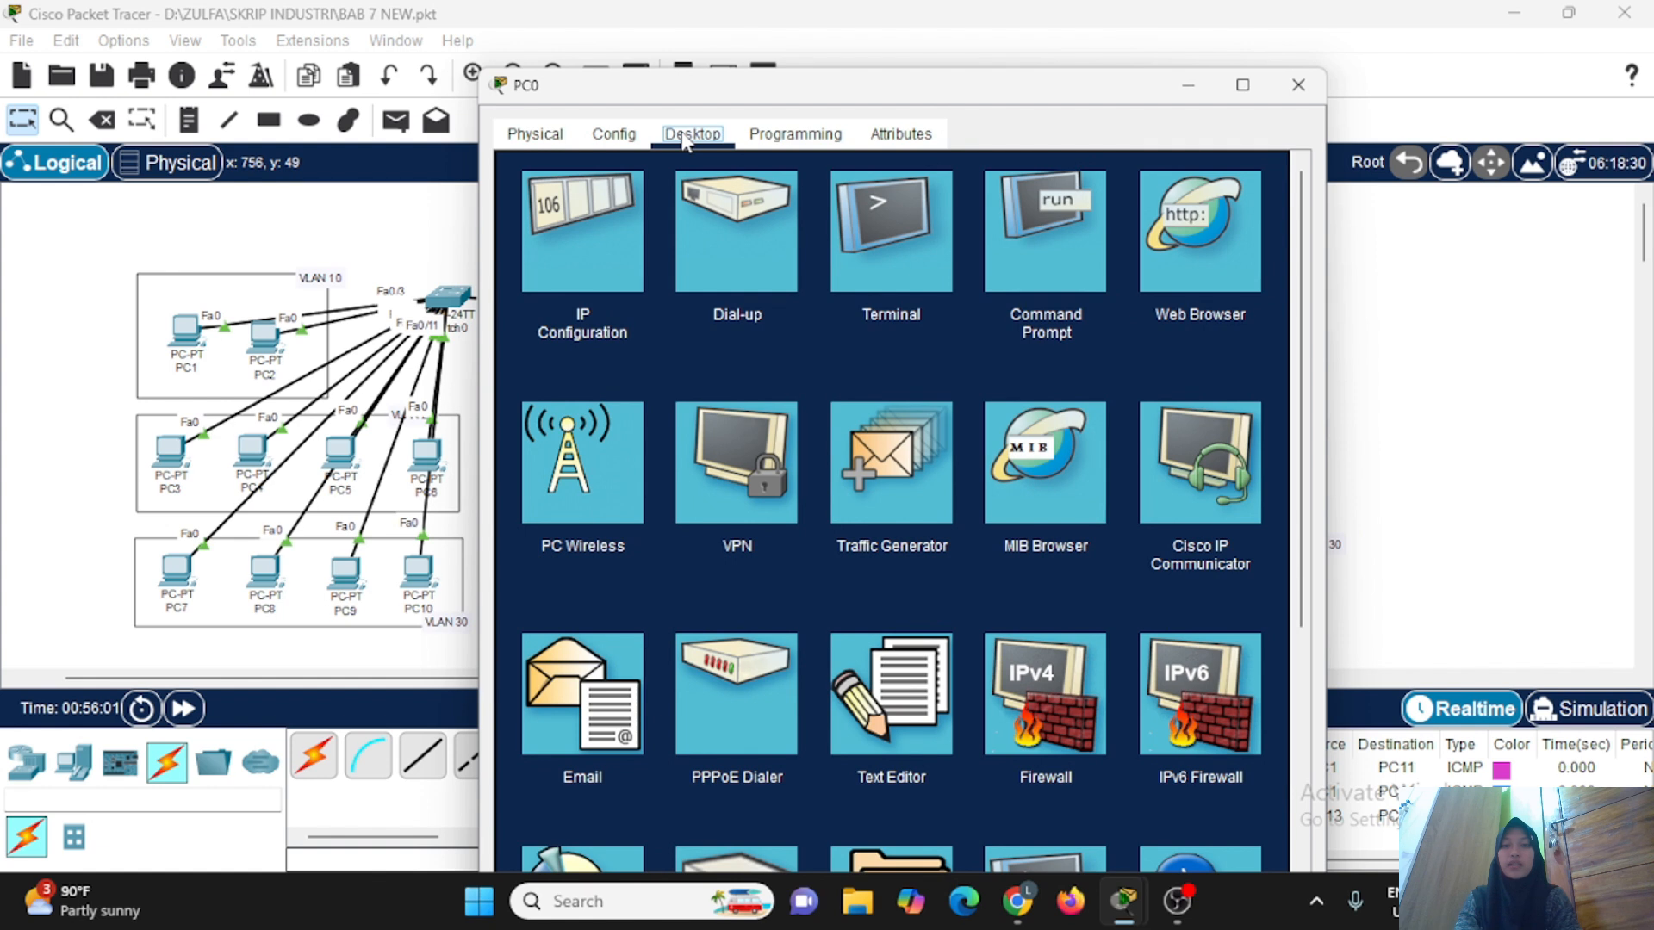
click(915, 246)
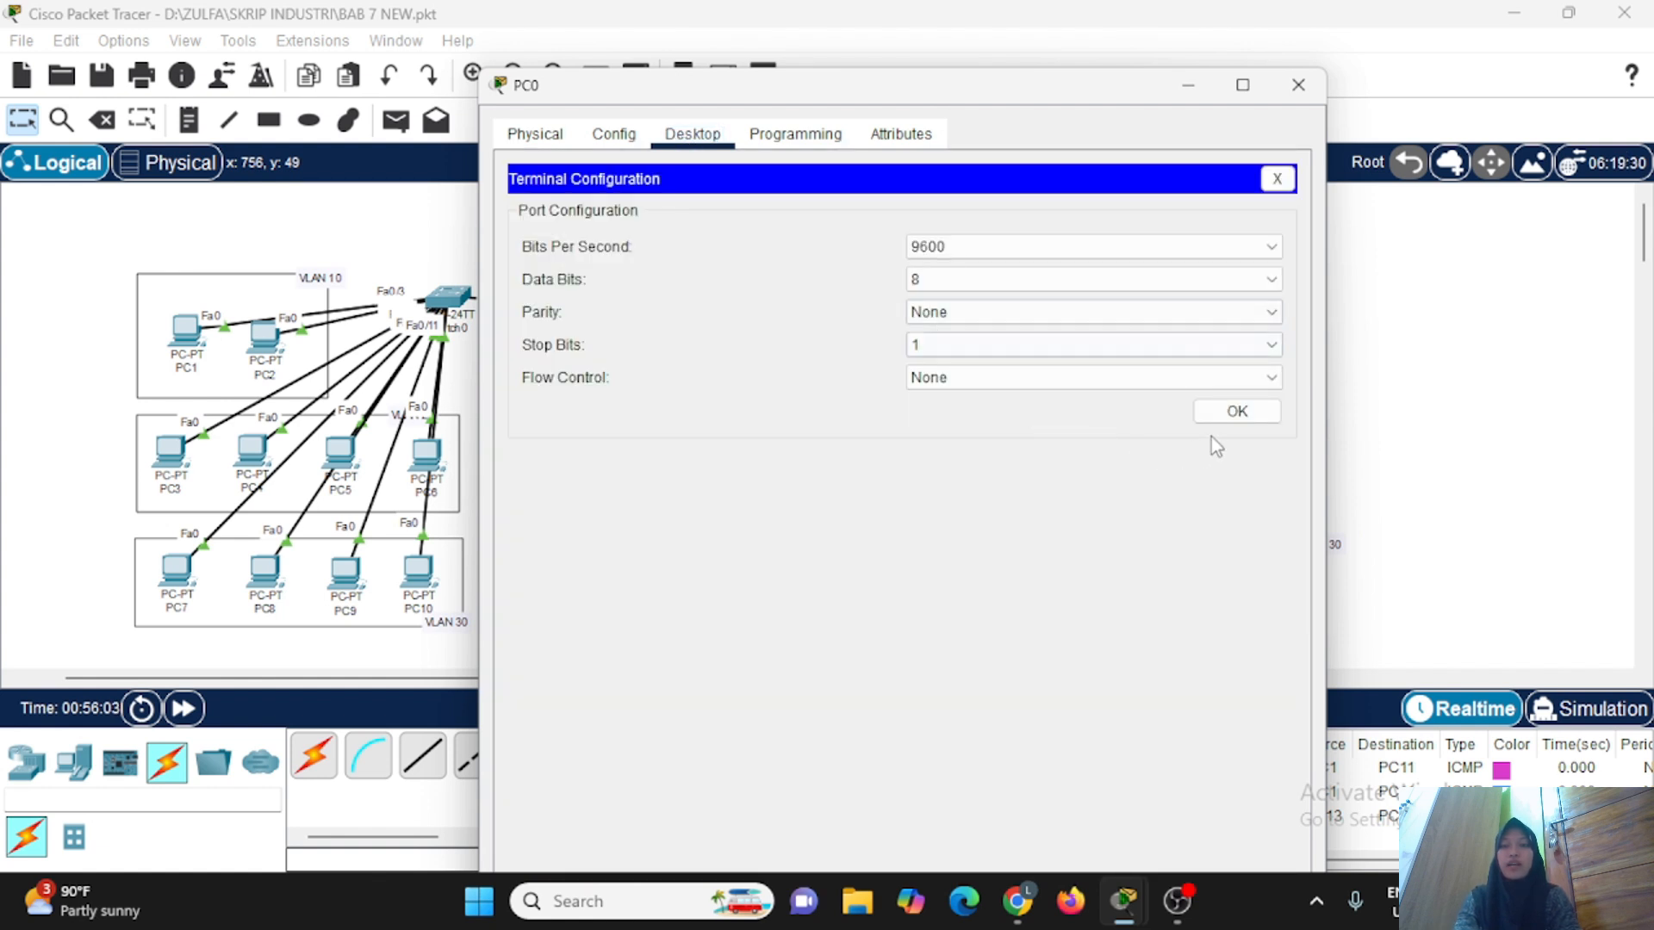
click(1232, 411)
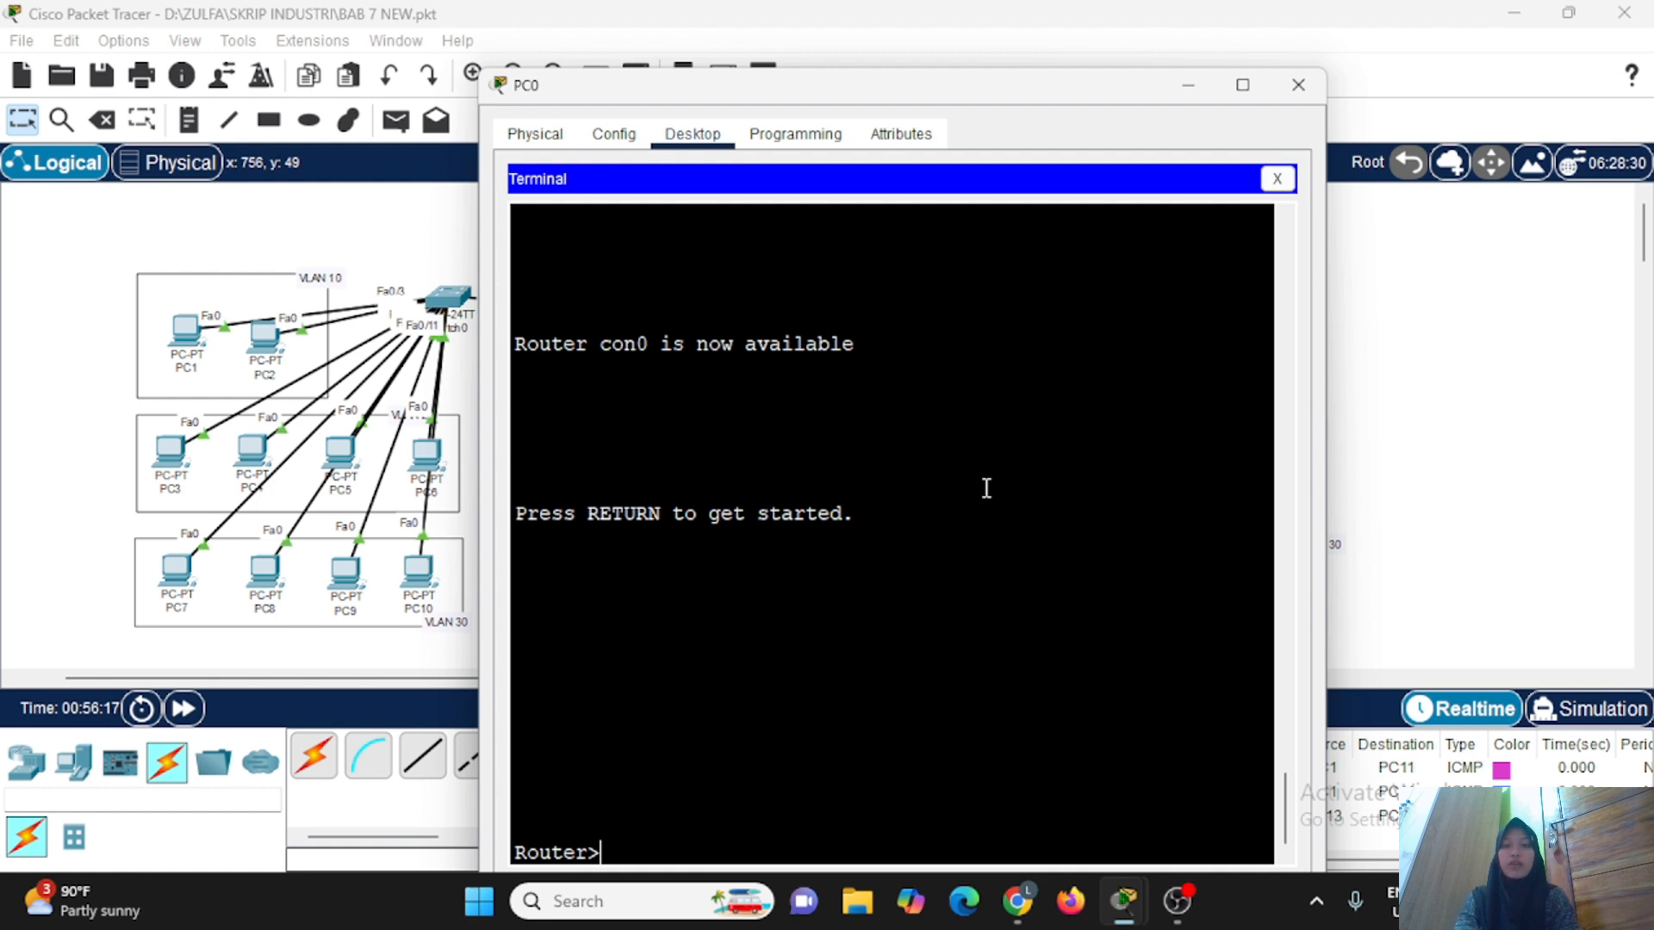
key(Return)
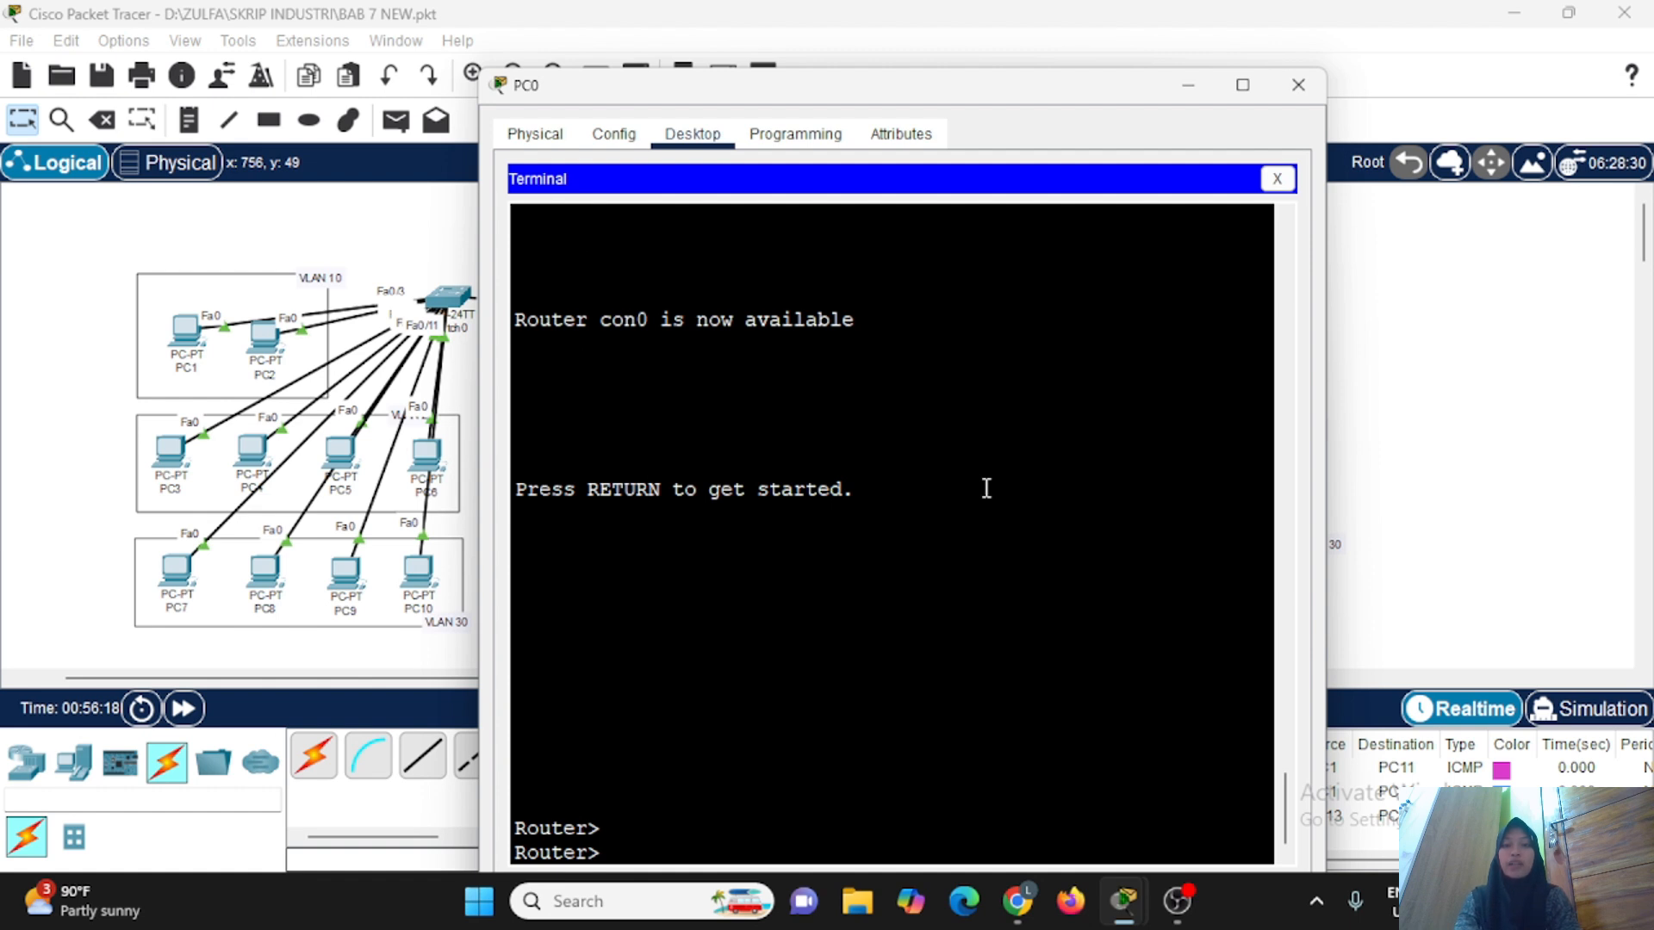
key(Return)
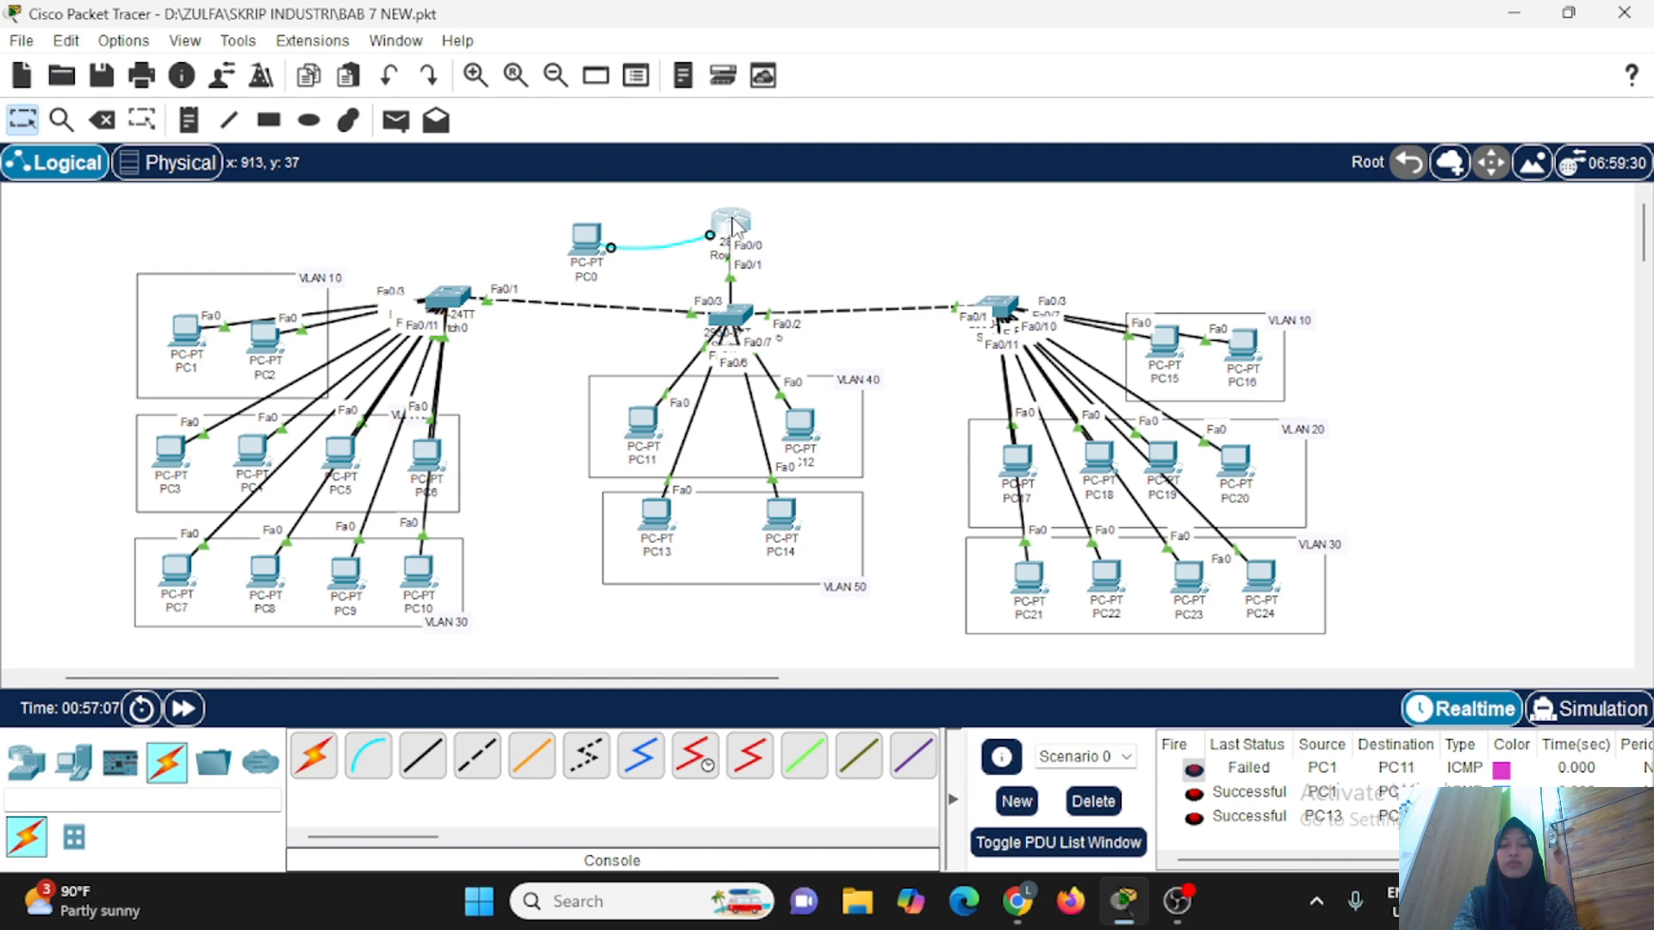
Open Router0's command line and enter global configuration mode.
click(733, 226)
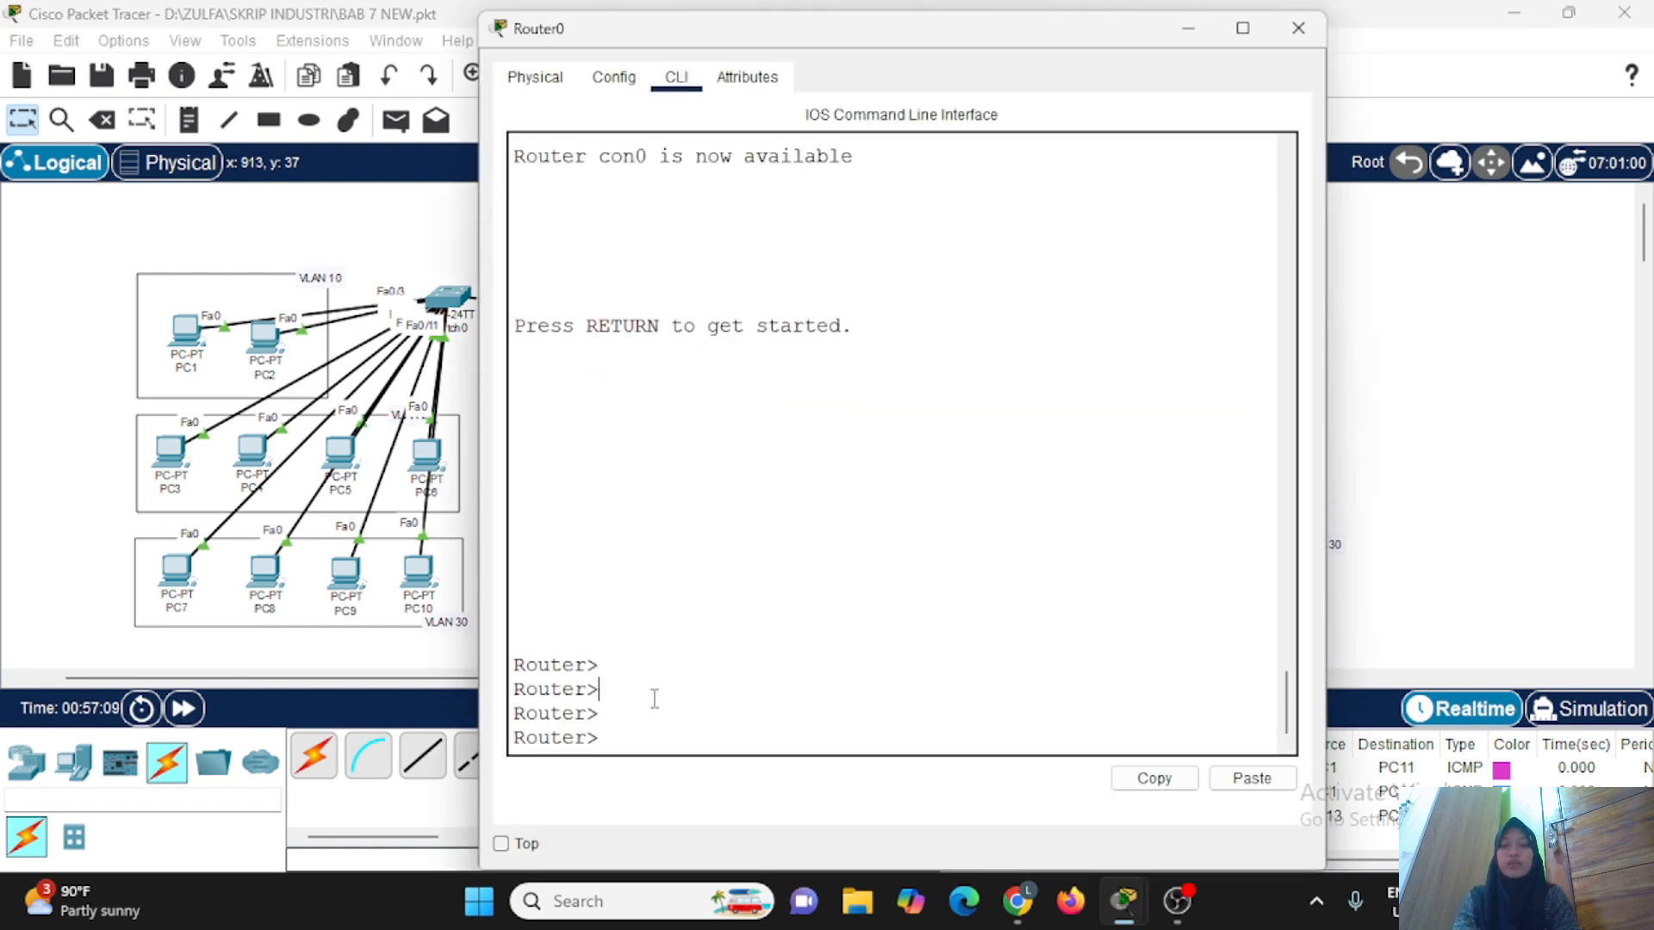
key(Return)
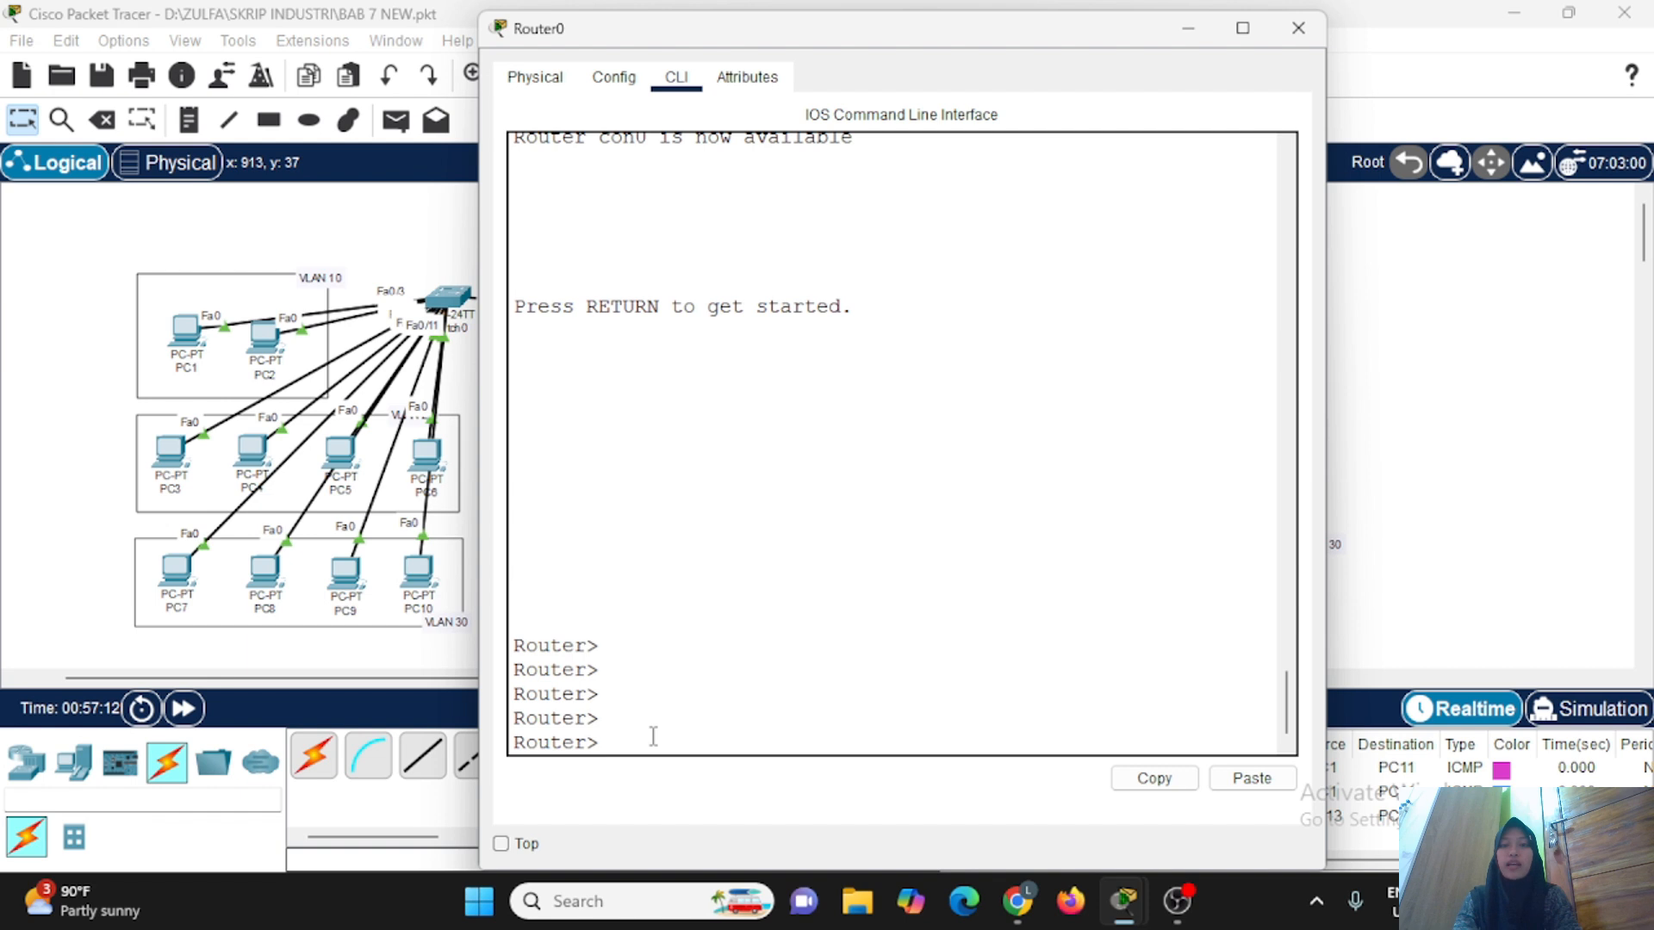
text(en)
key(Return)
text(conf)
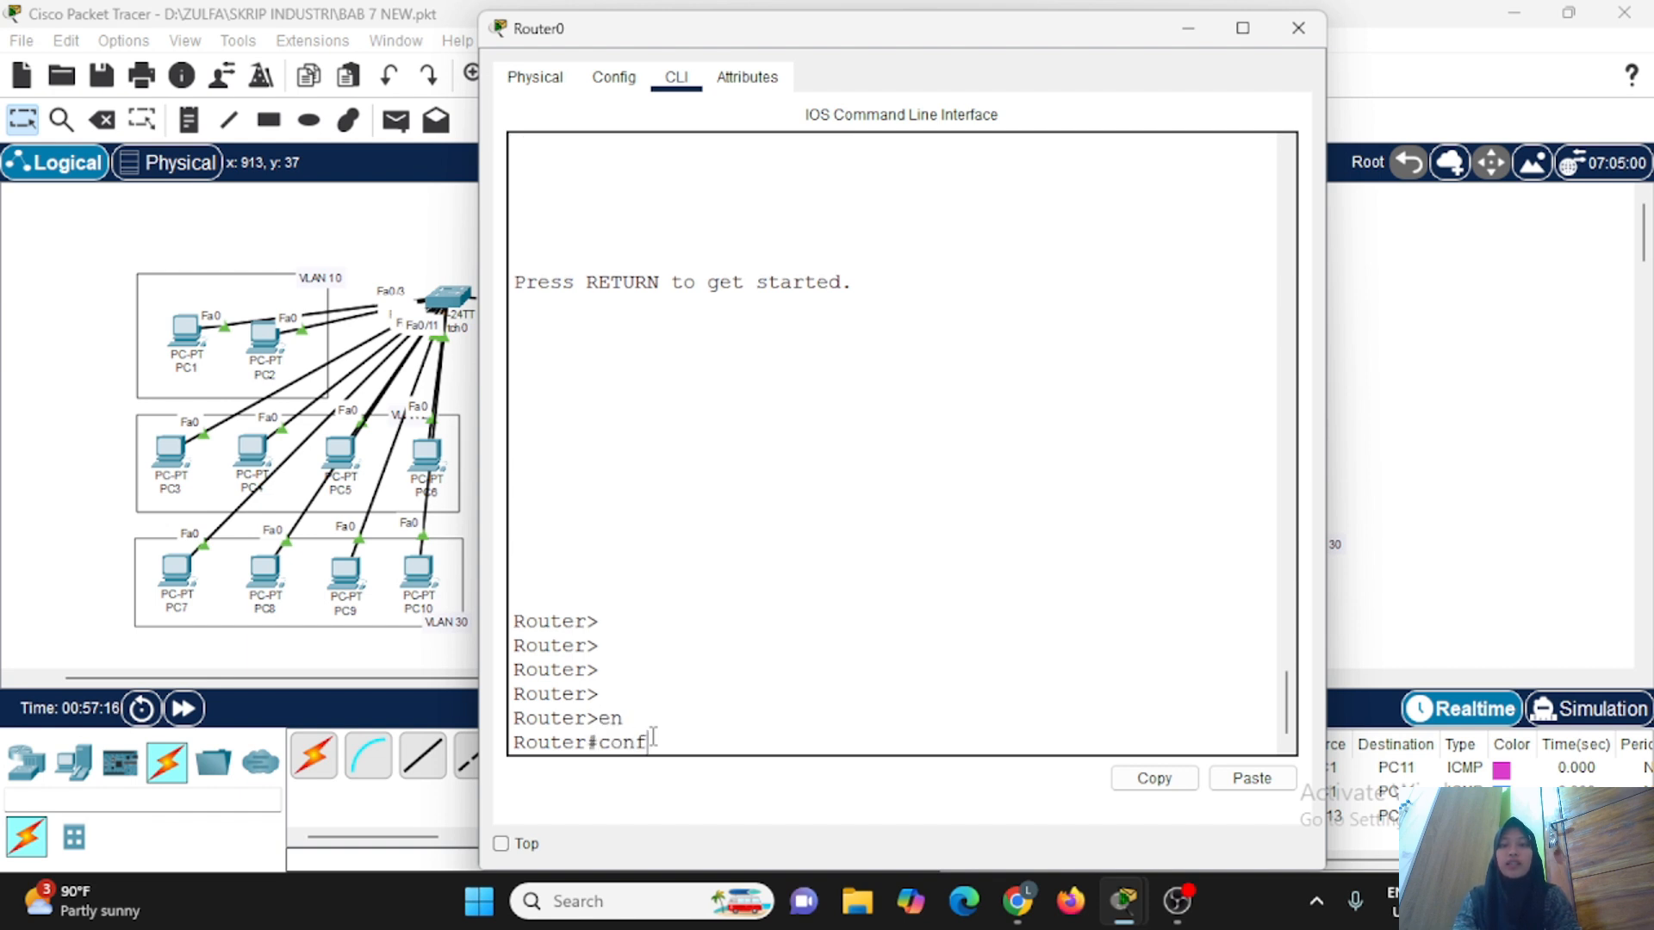
text( t)
key(Return)
Enter line configuration mode on Router0 for VTY lines 0 to 2.
text(l)
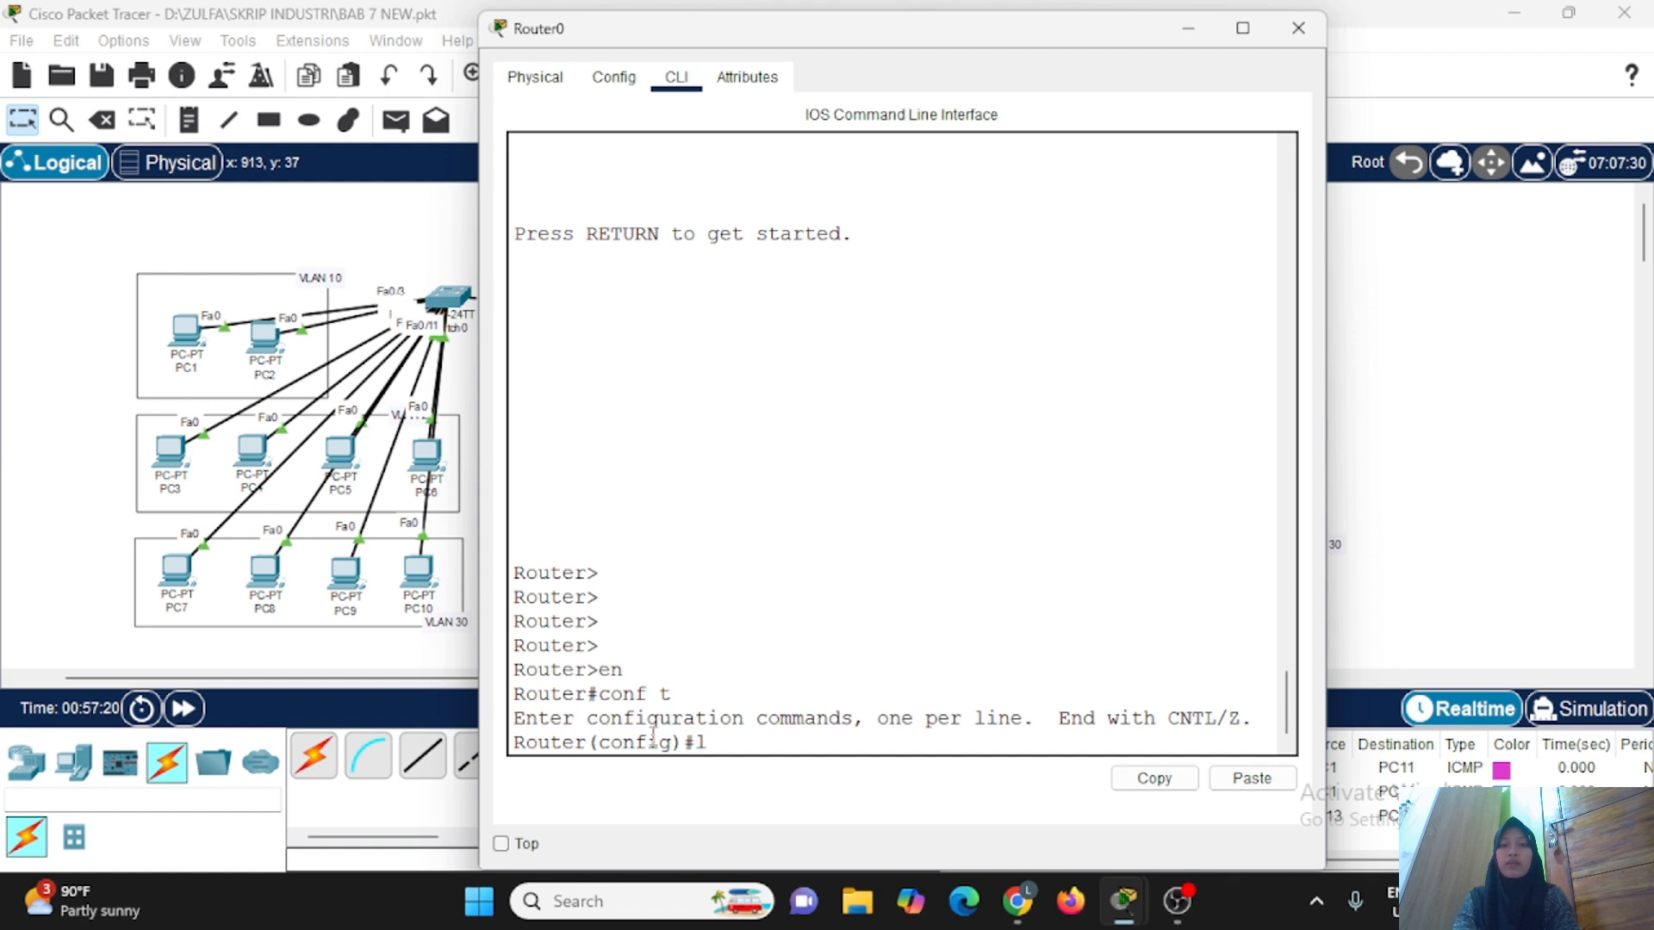
text(ine vty 0 2)
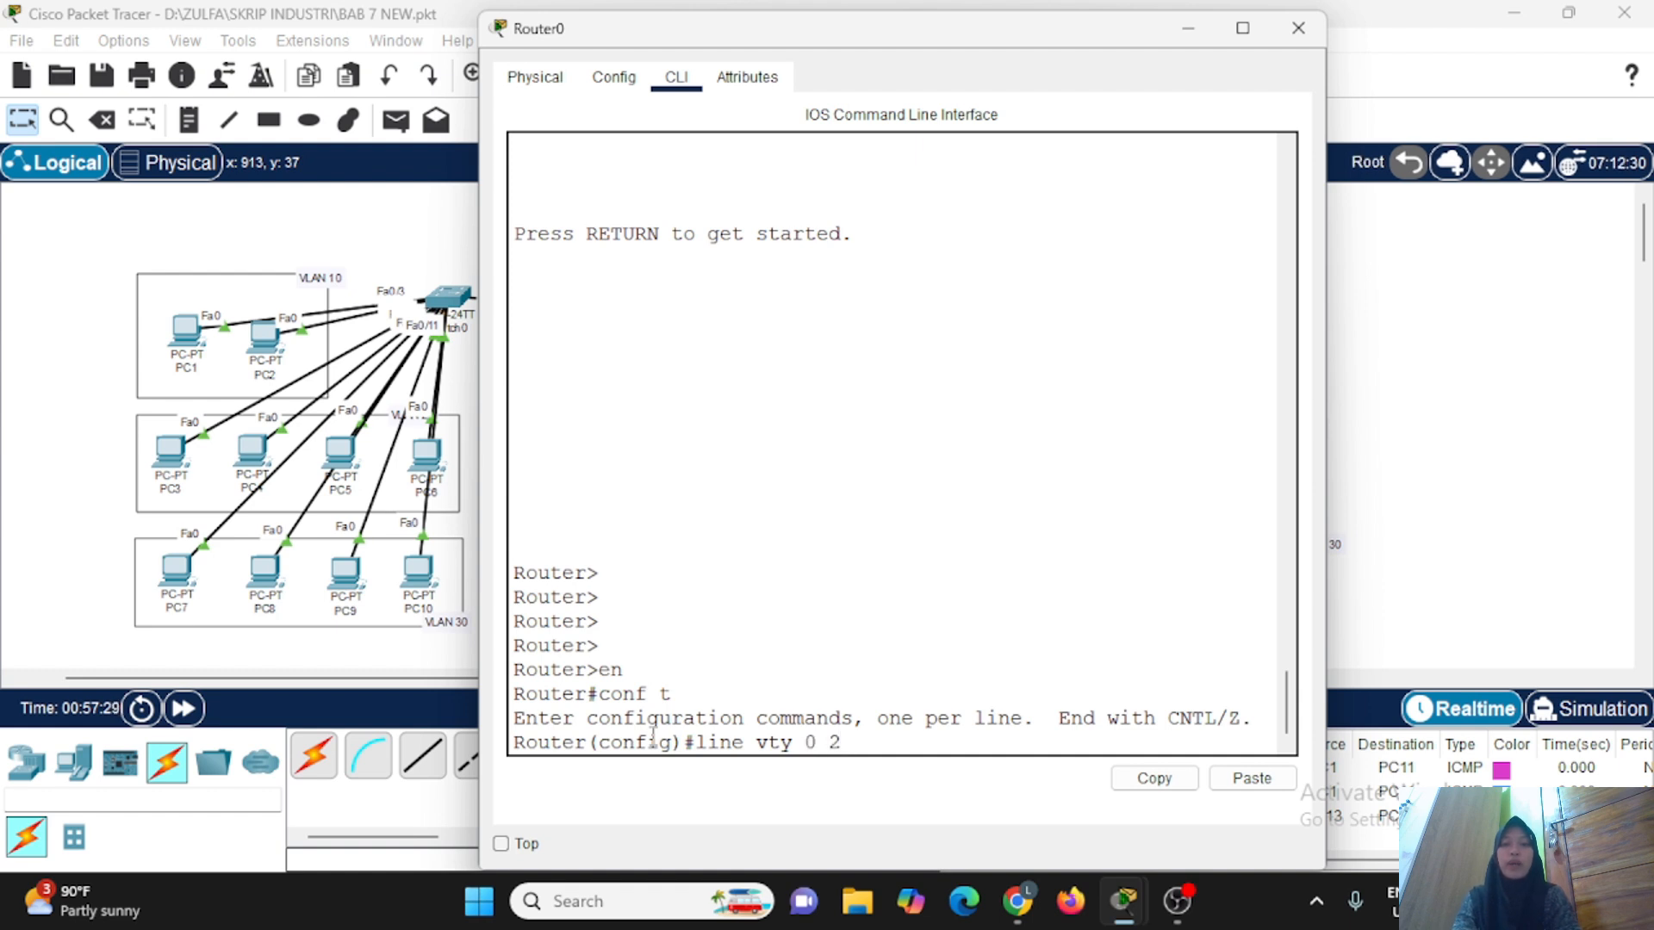
key(Return)
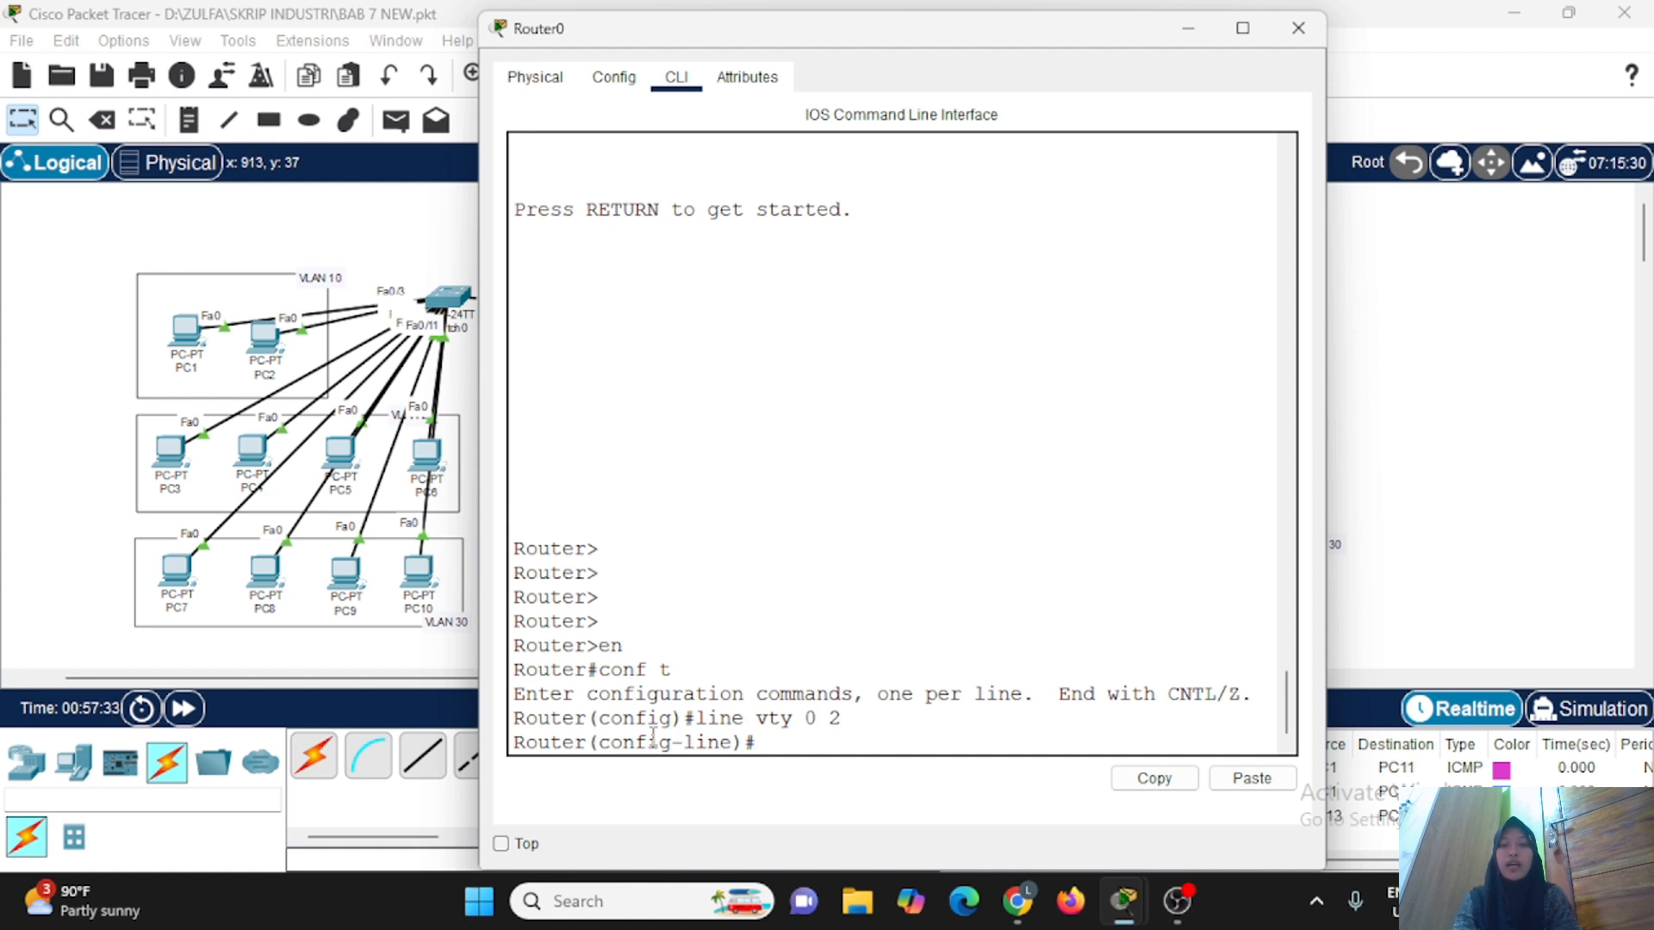
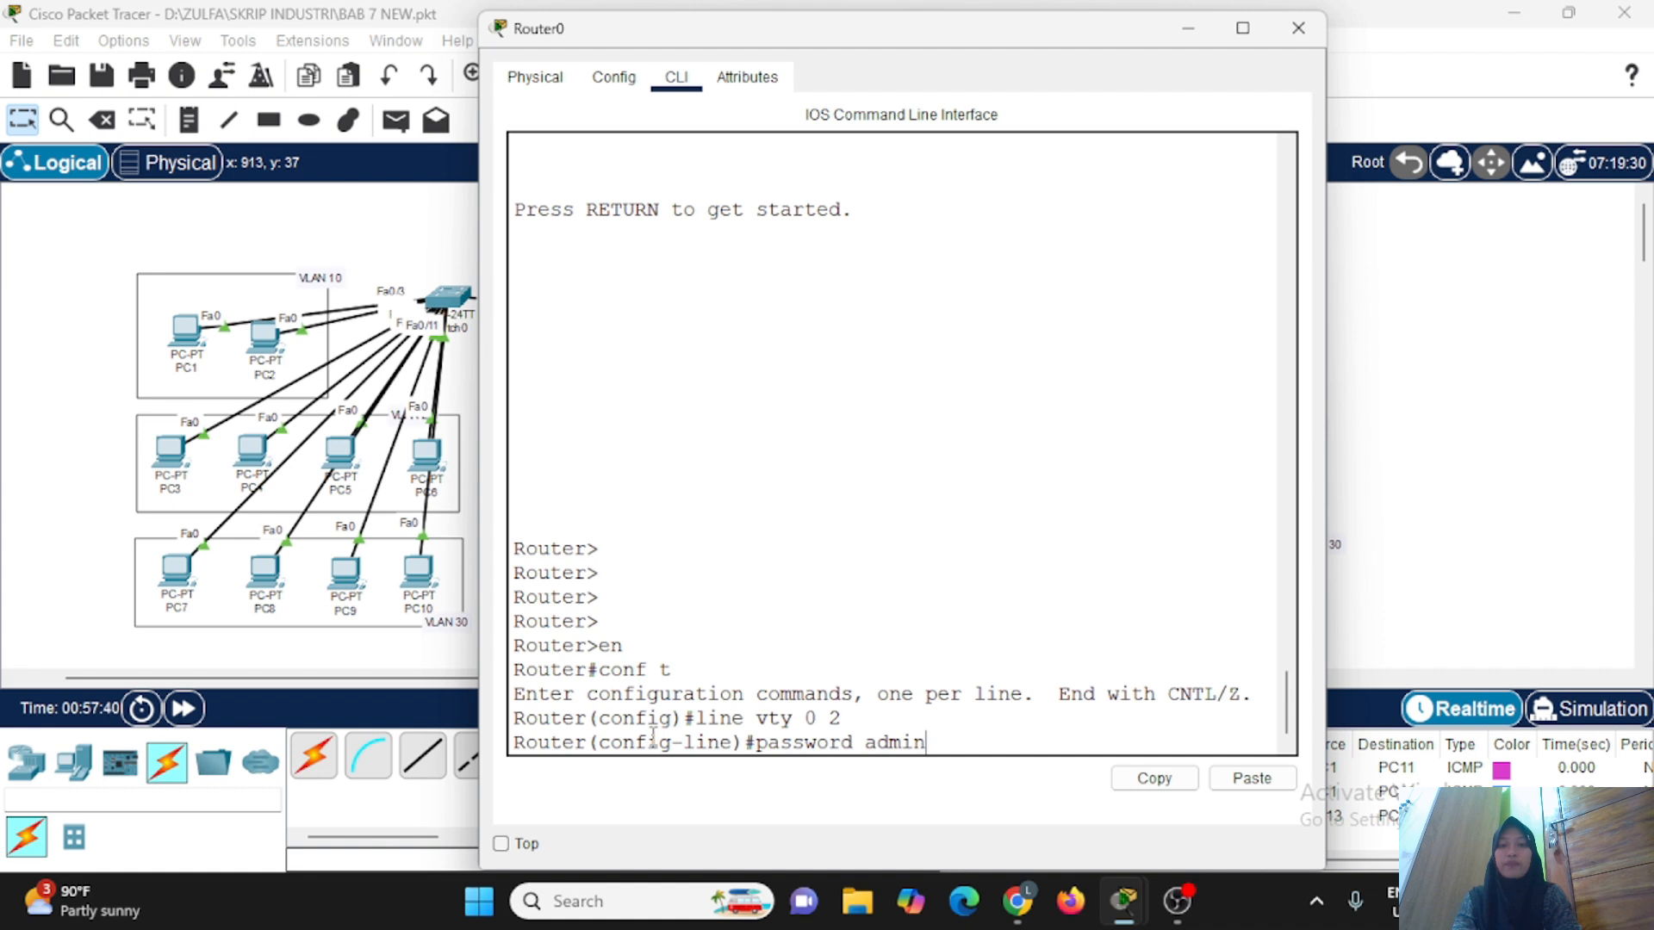
Set the VTY line password and enable login on these lines.
key(Return)
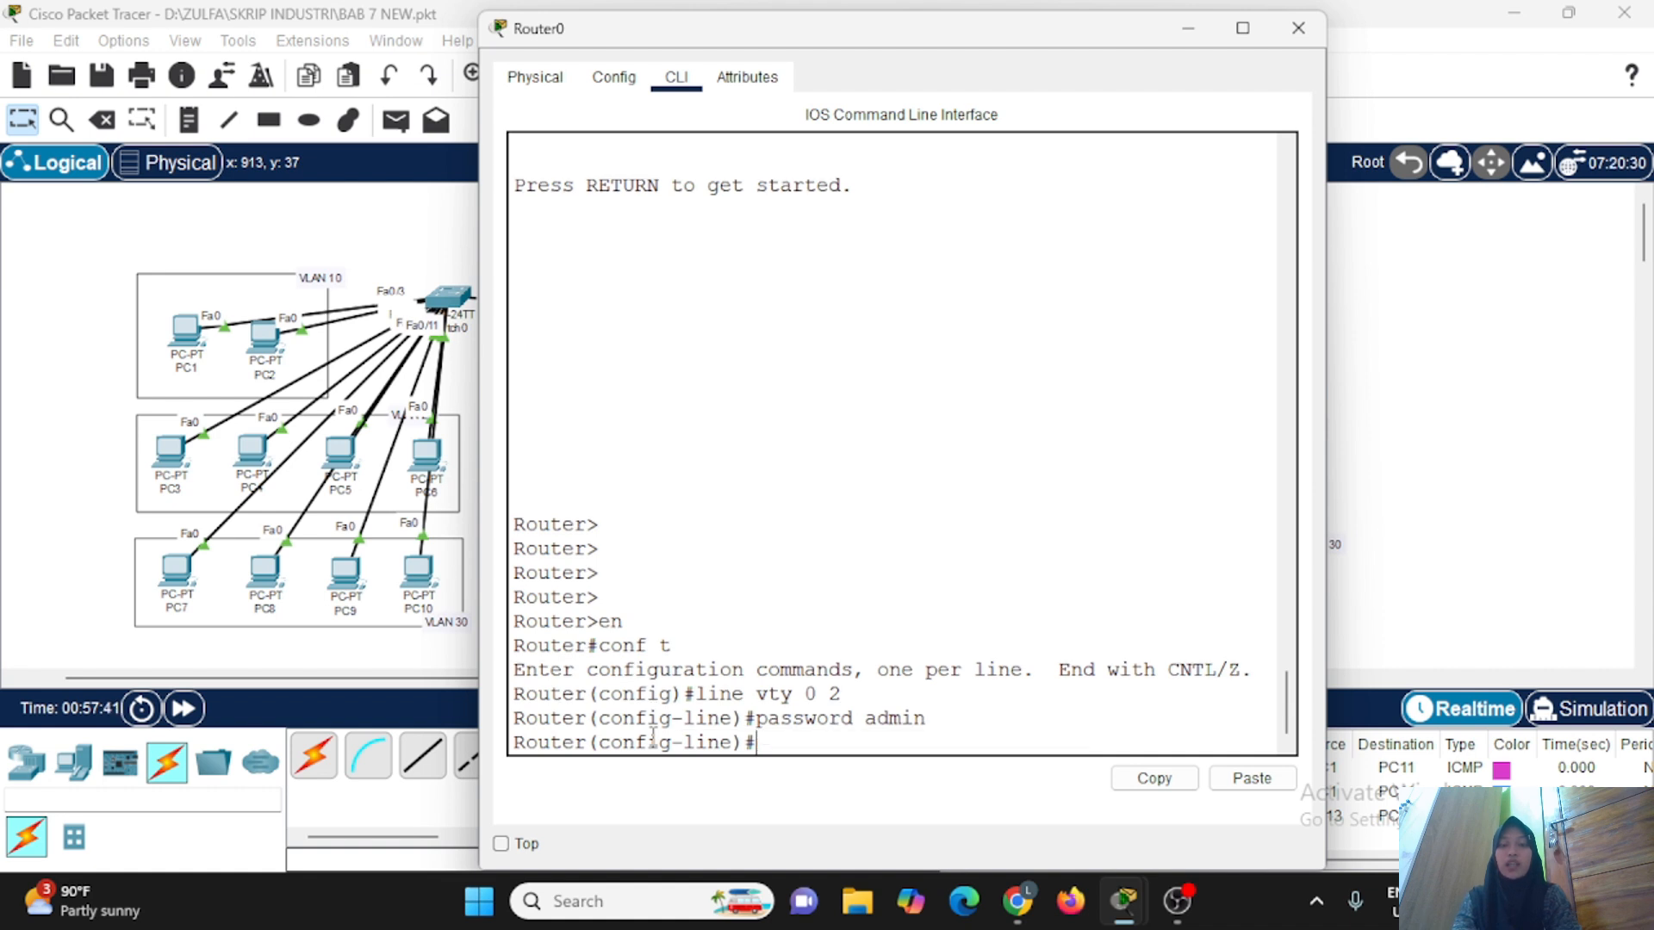
key(Return)
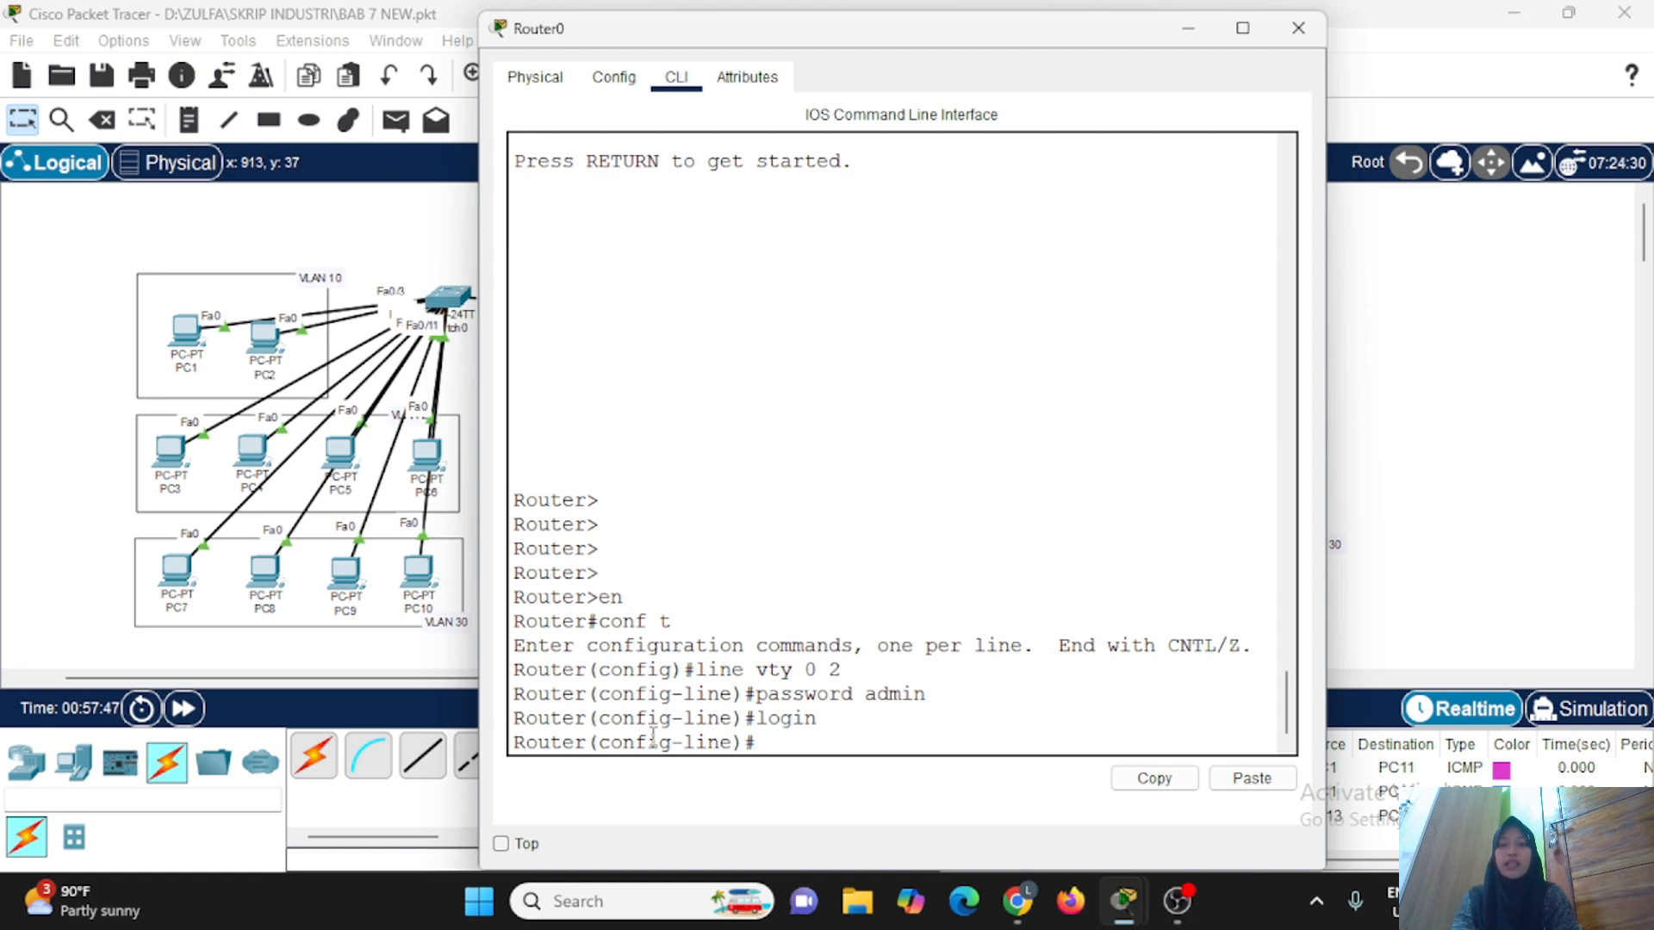
Set Telnet as the input transport for the VTY lines, then leave line configuration and close Router0's window.
text(transport input telne)
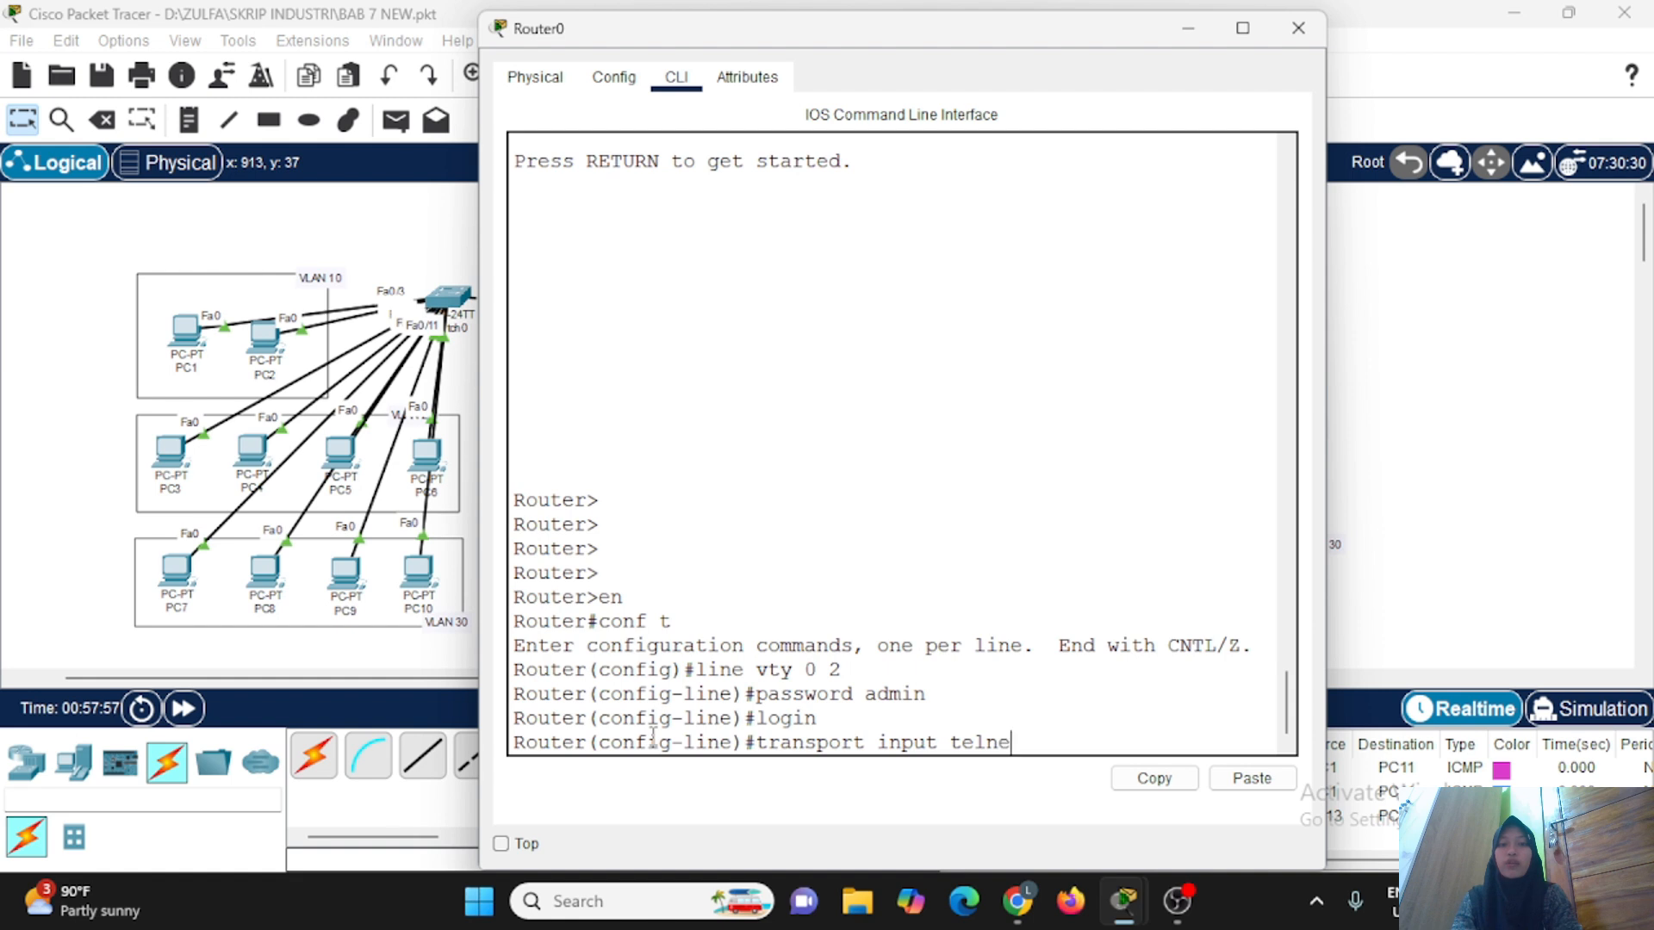
text(t)
key(Return)
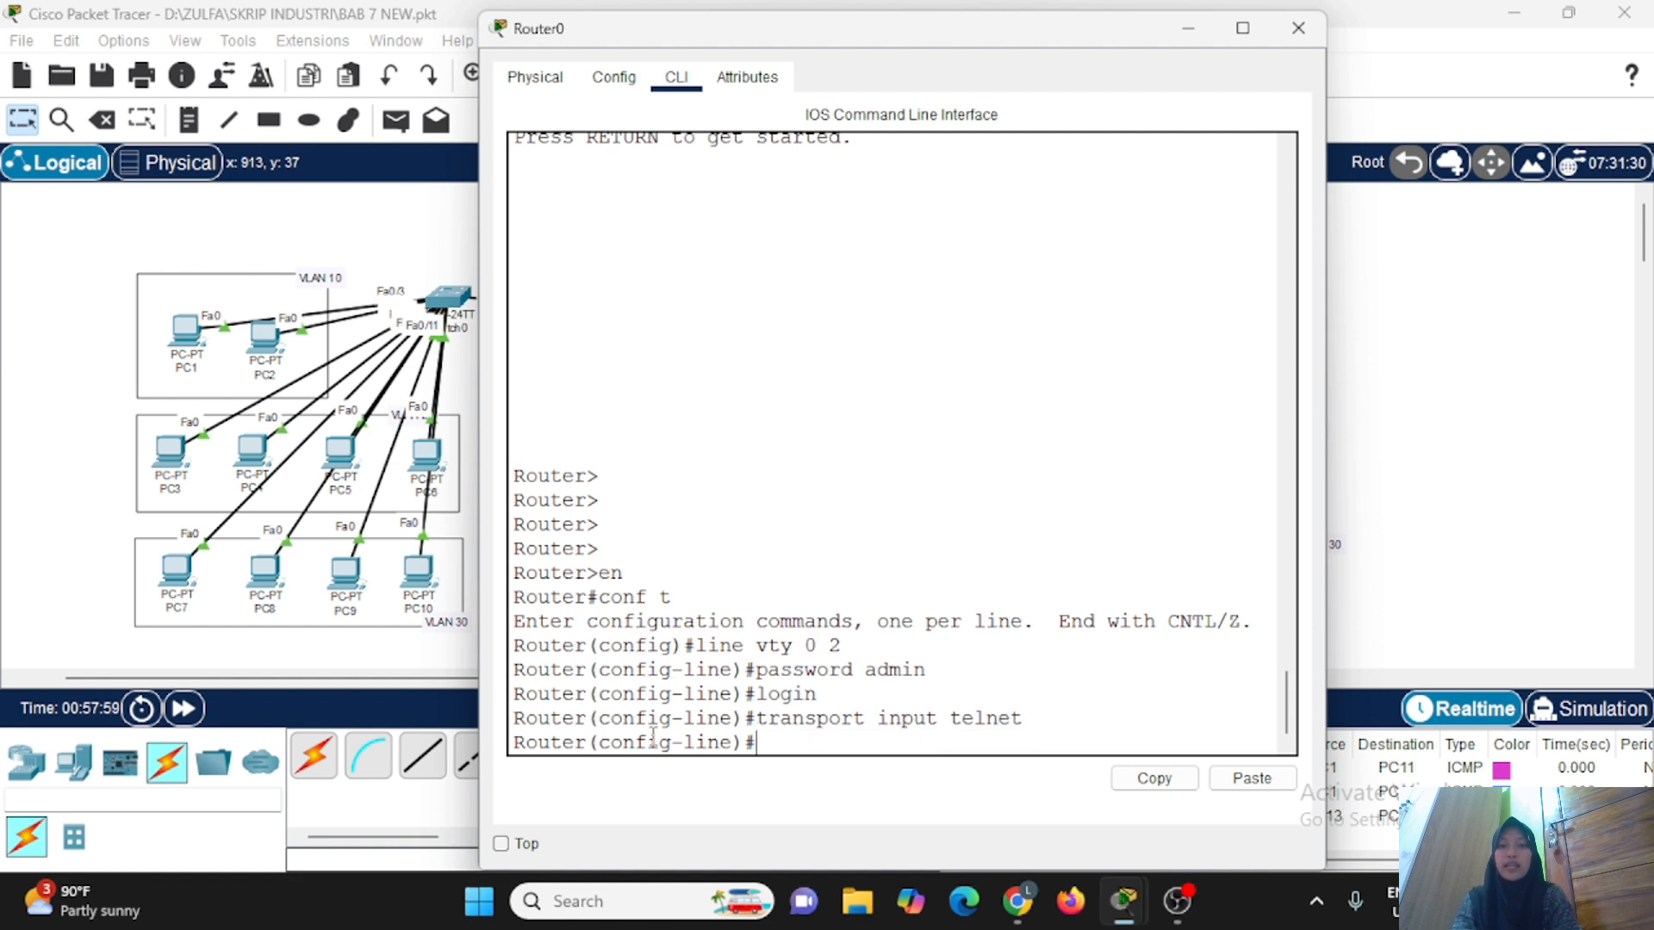
text(exit)
key(Return)
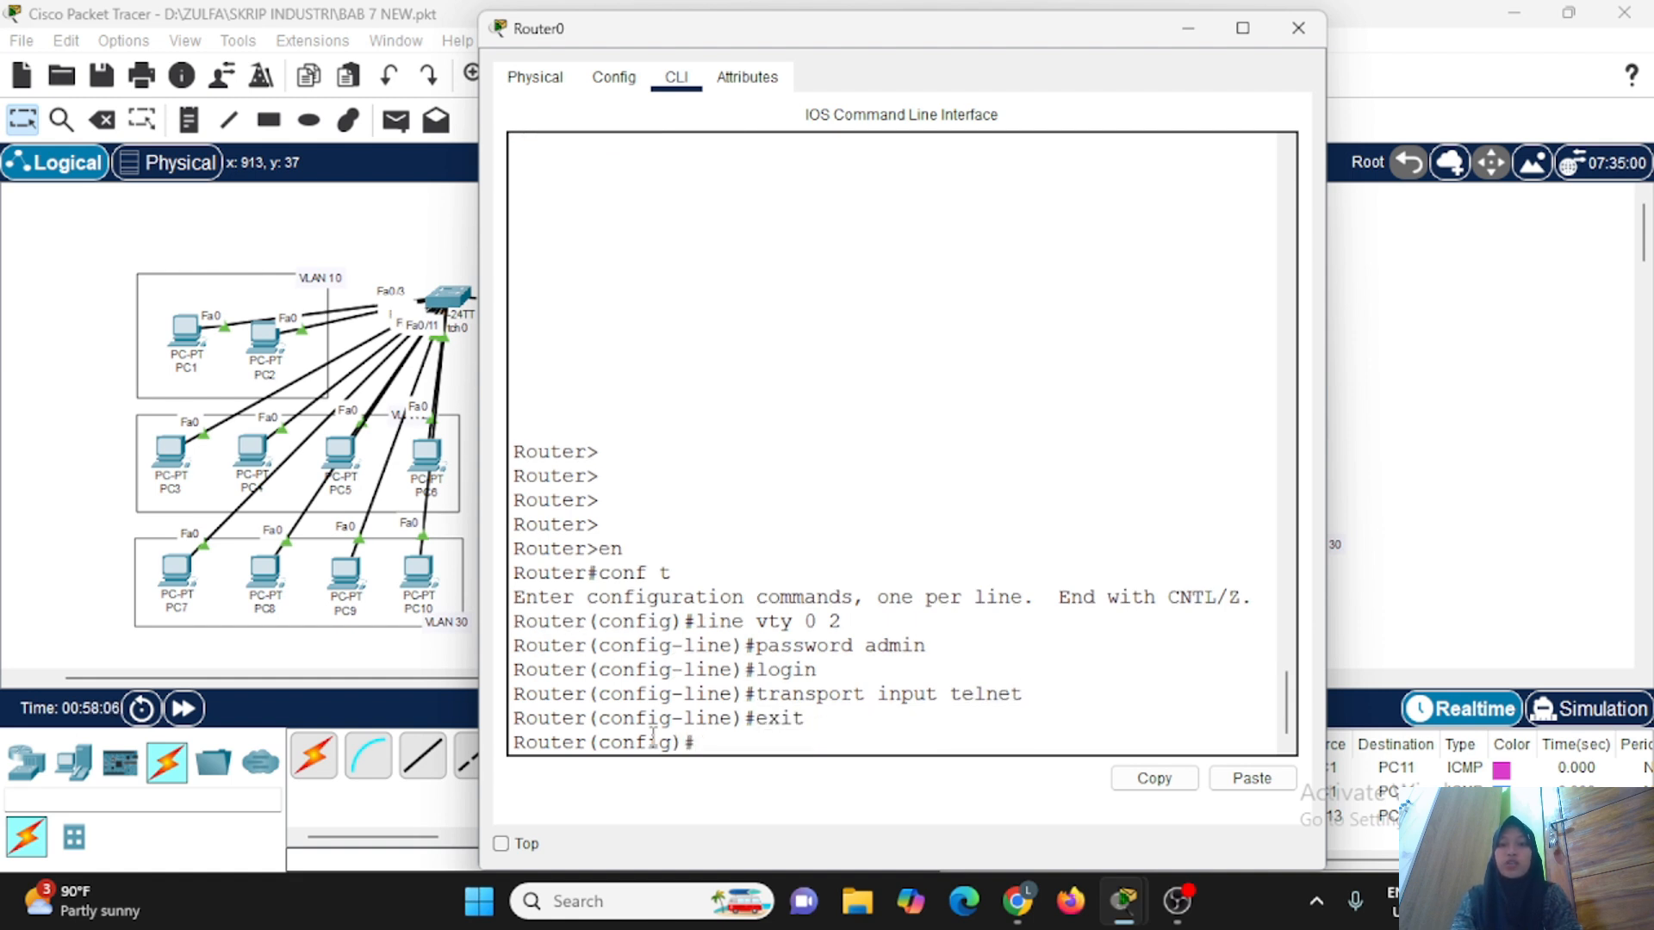
click(1298, 29)
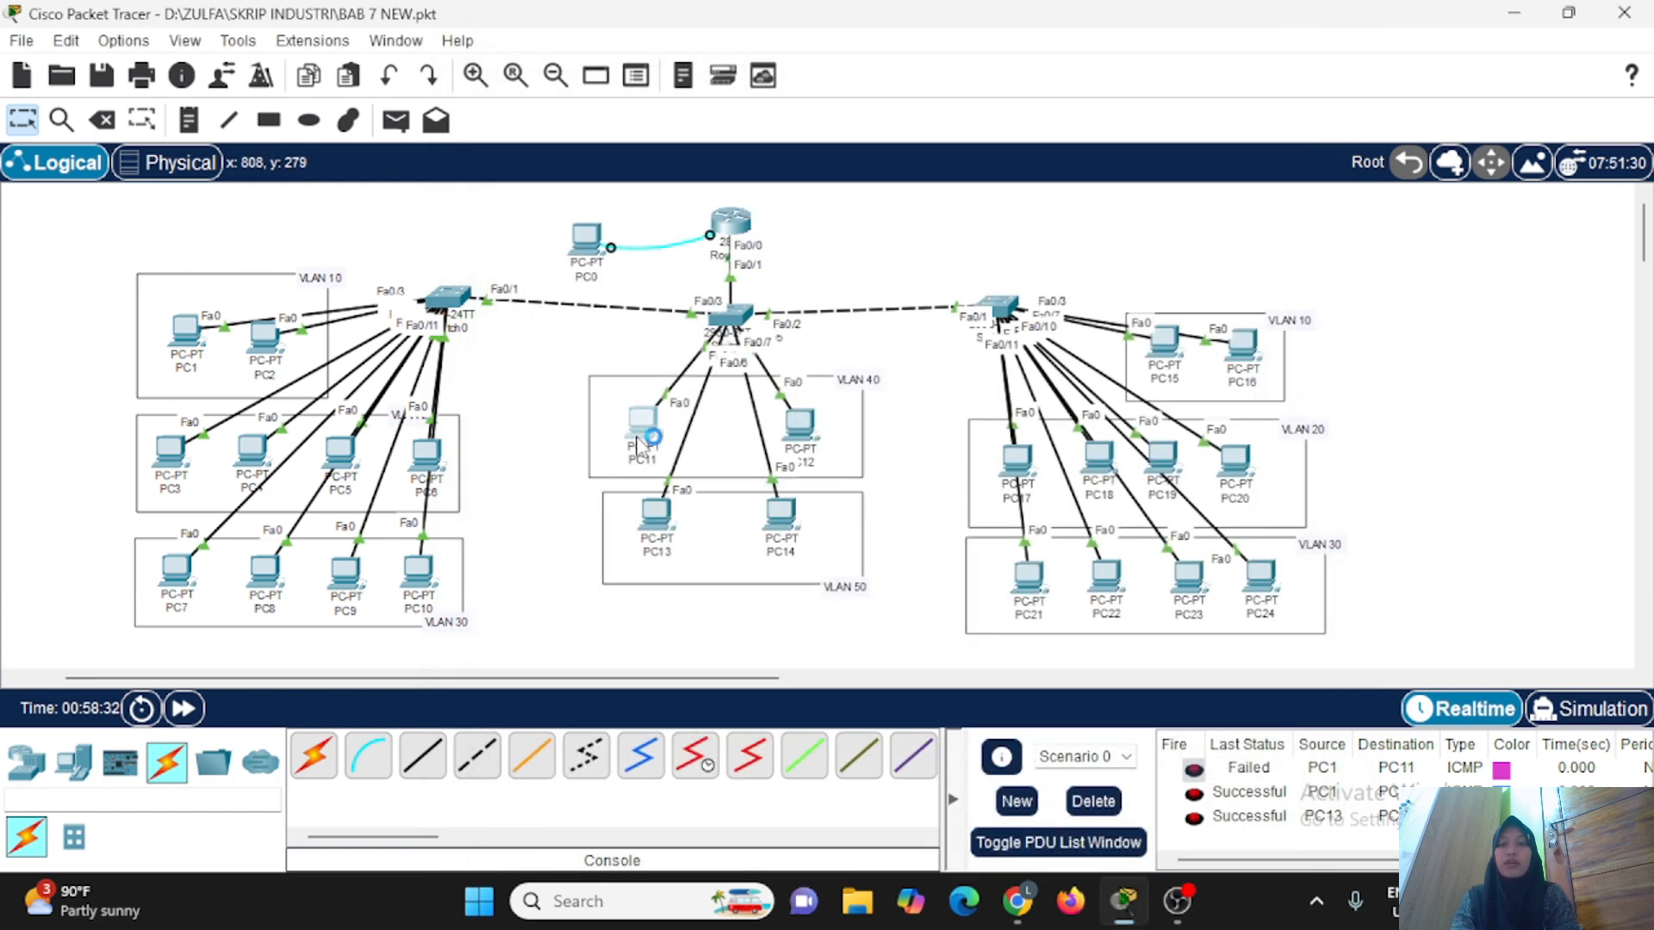
Connect from PC11 to 10.10.10.1 with the Telnet / SSH Client, using Telnet as the connection type.
scroll(1029, 782, down, 3)
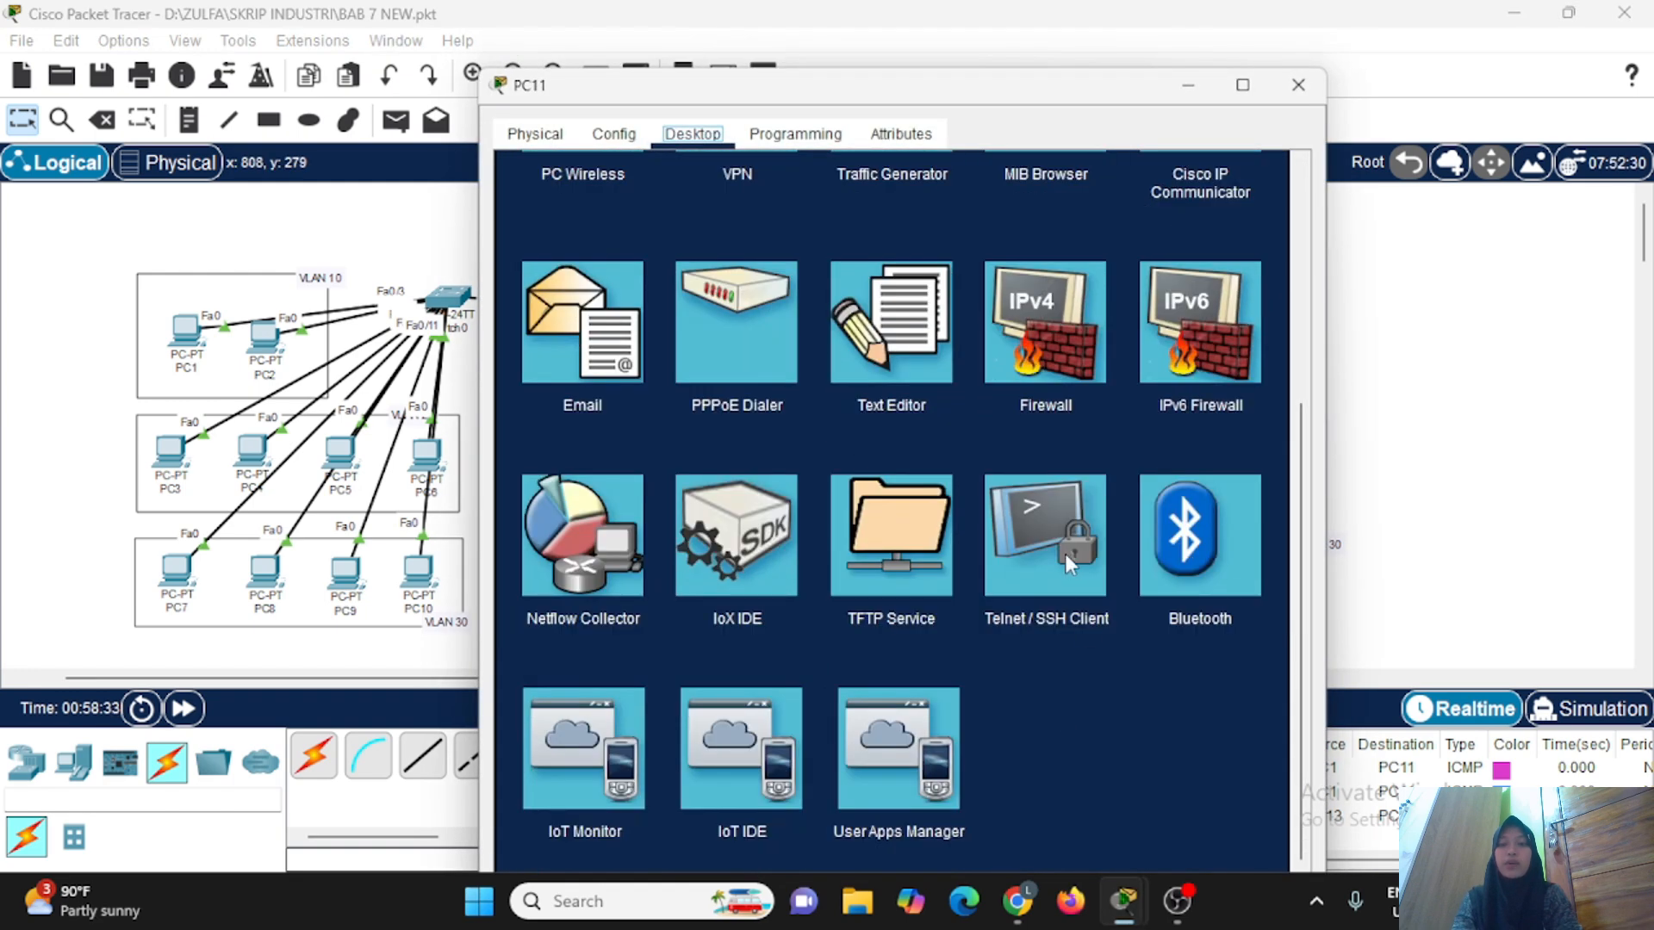
click(1066, 555)
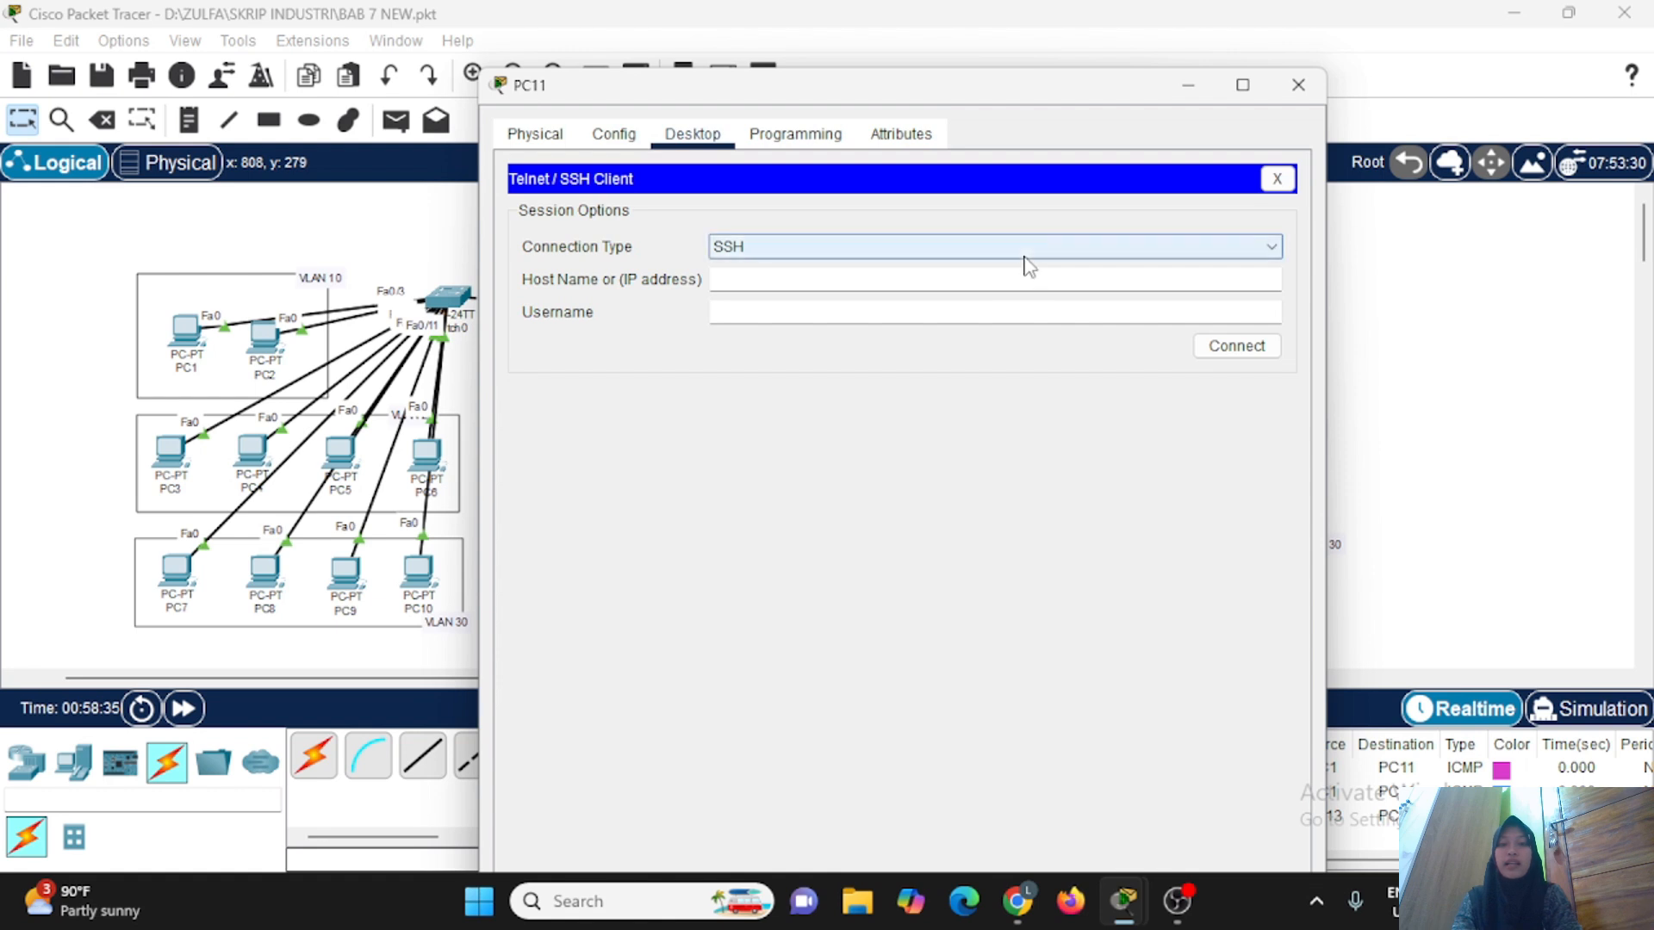
click(1026, 258)
click(1000, 286)
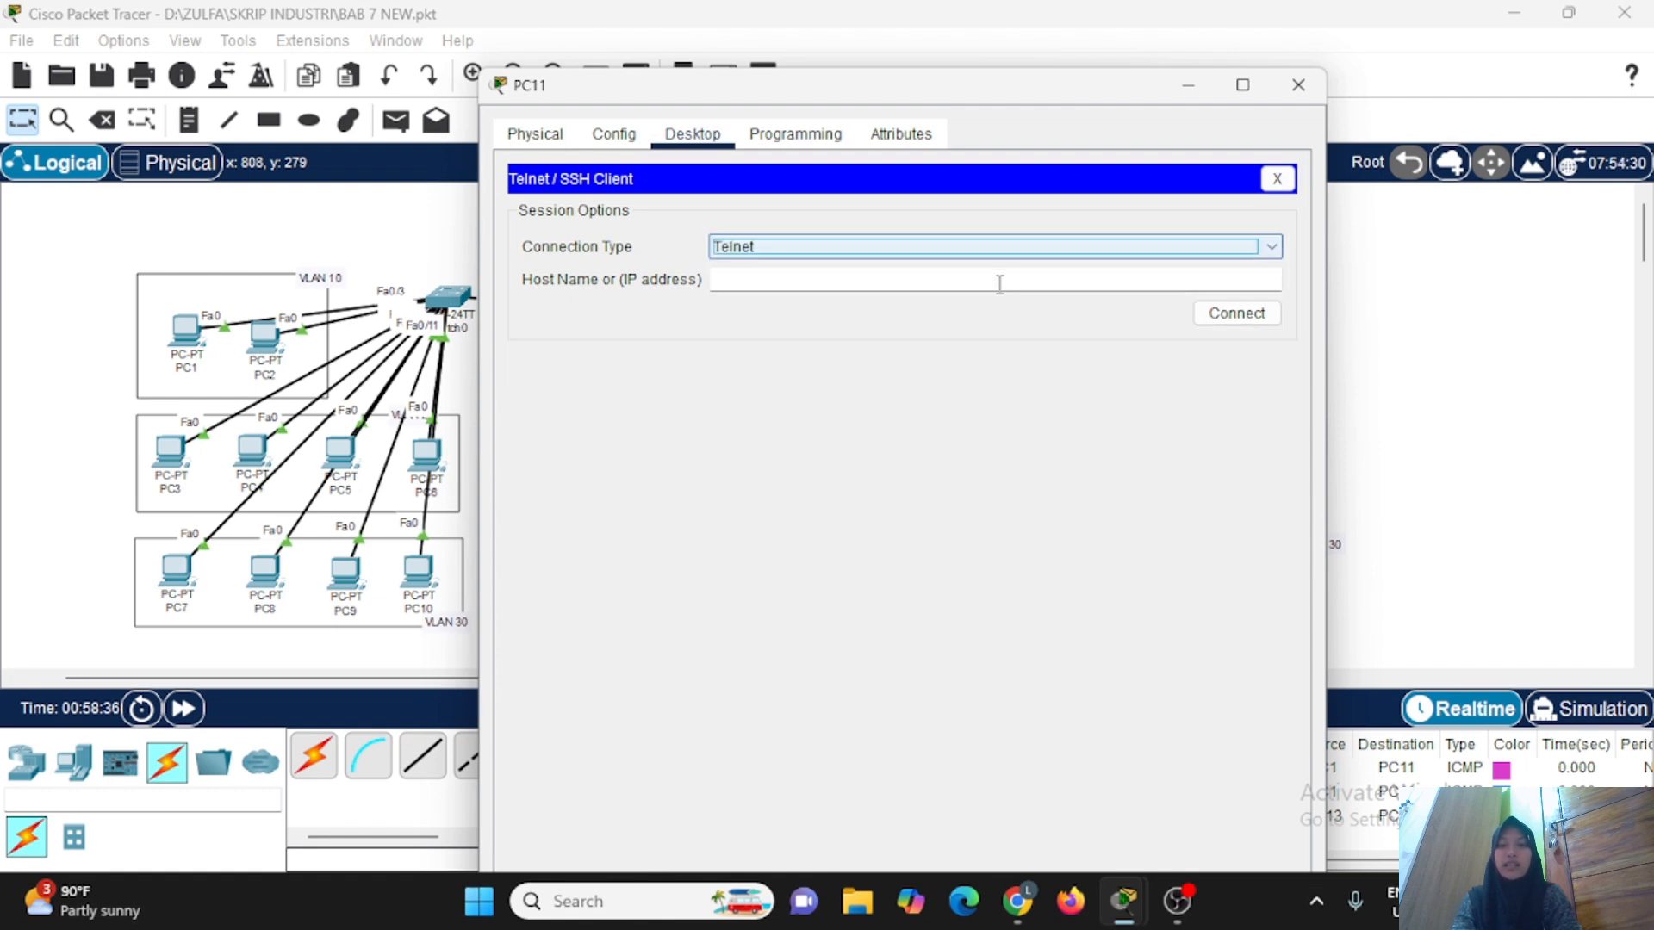
click(981, 284)
text(10)
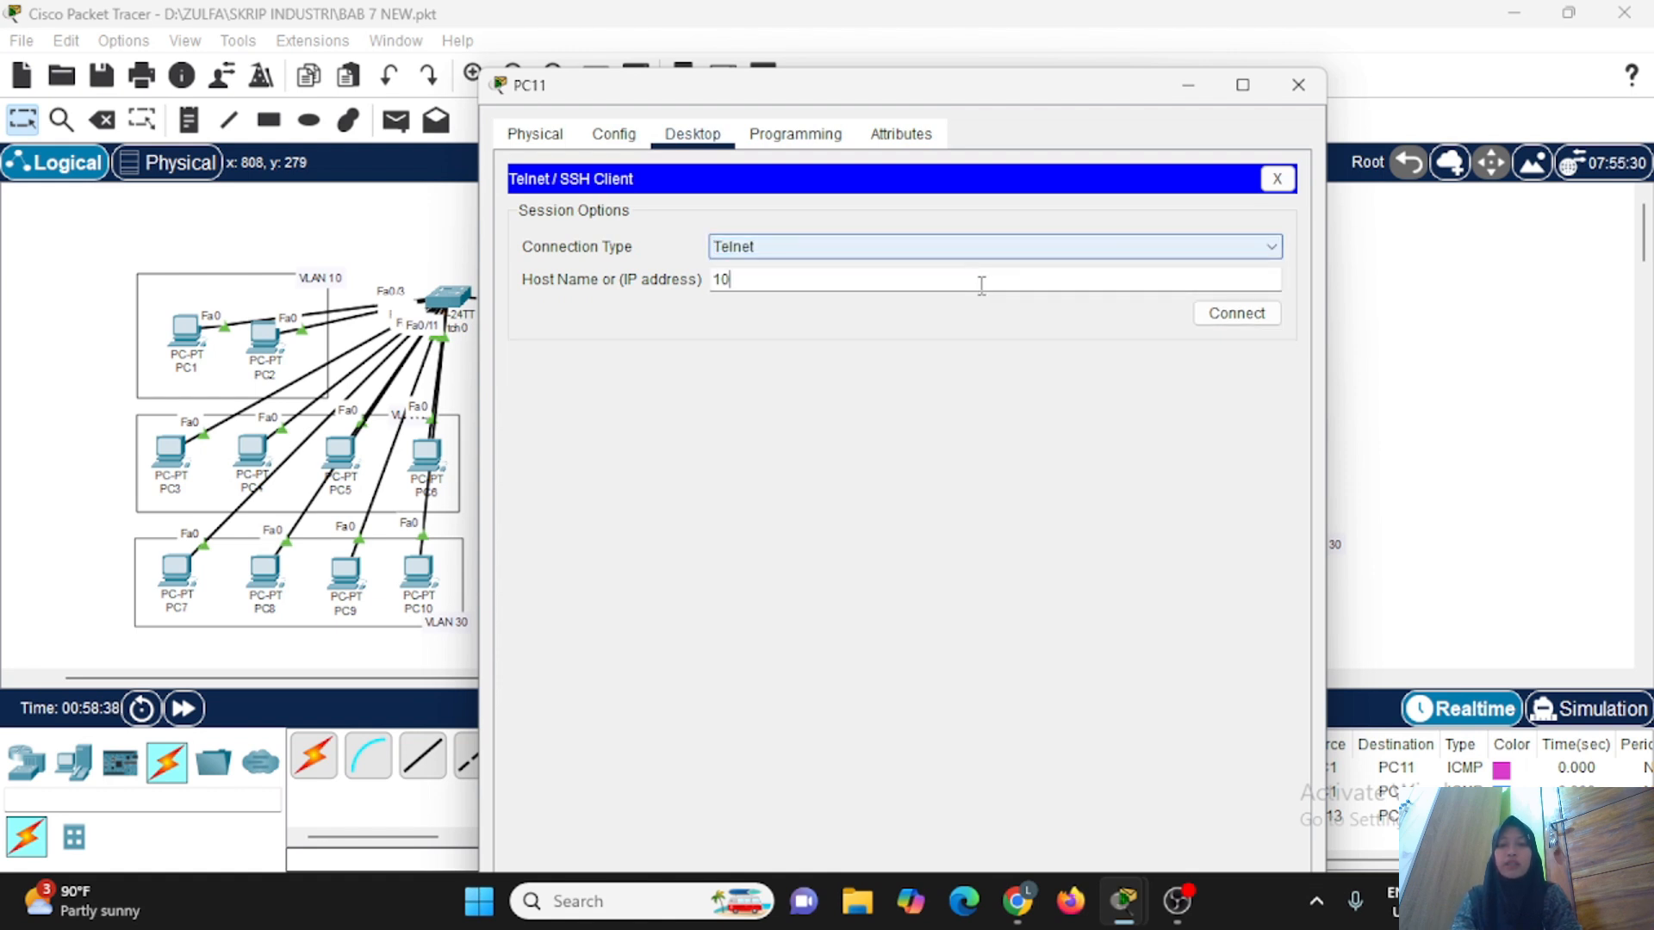
text(.10.10.1)
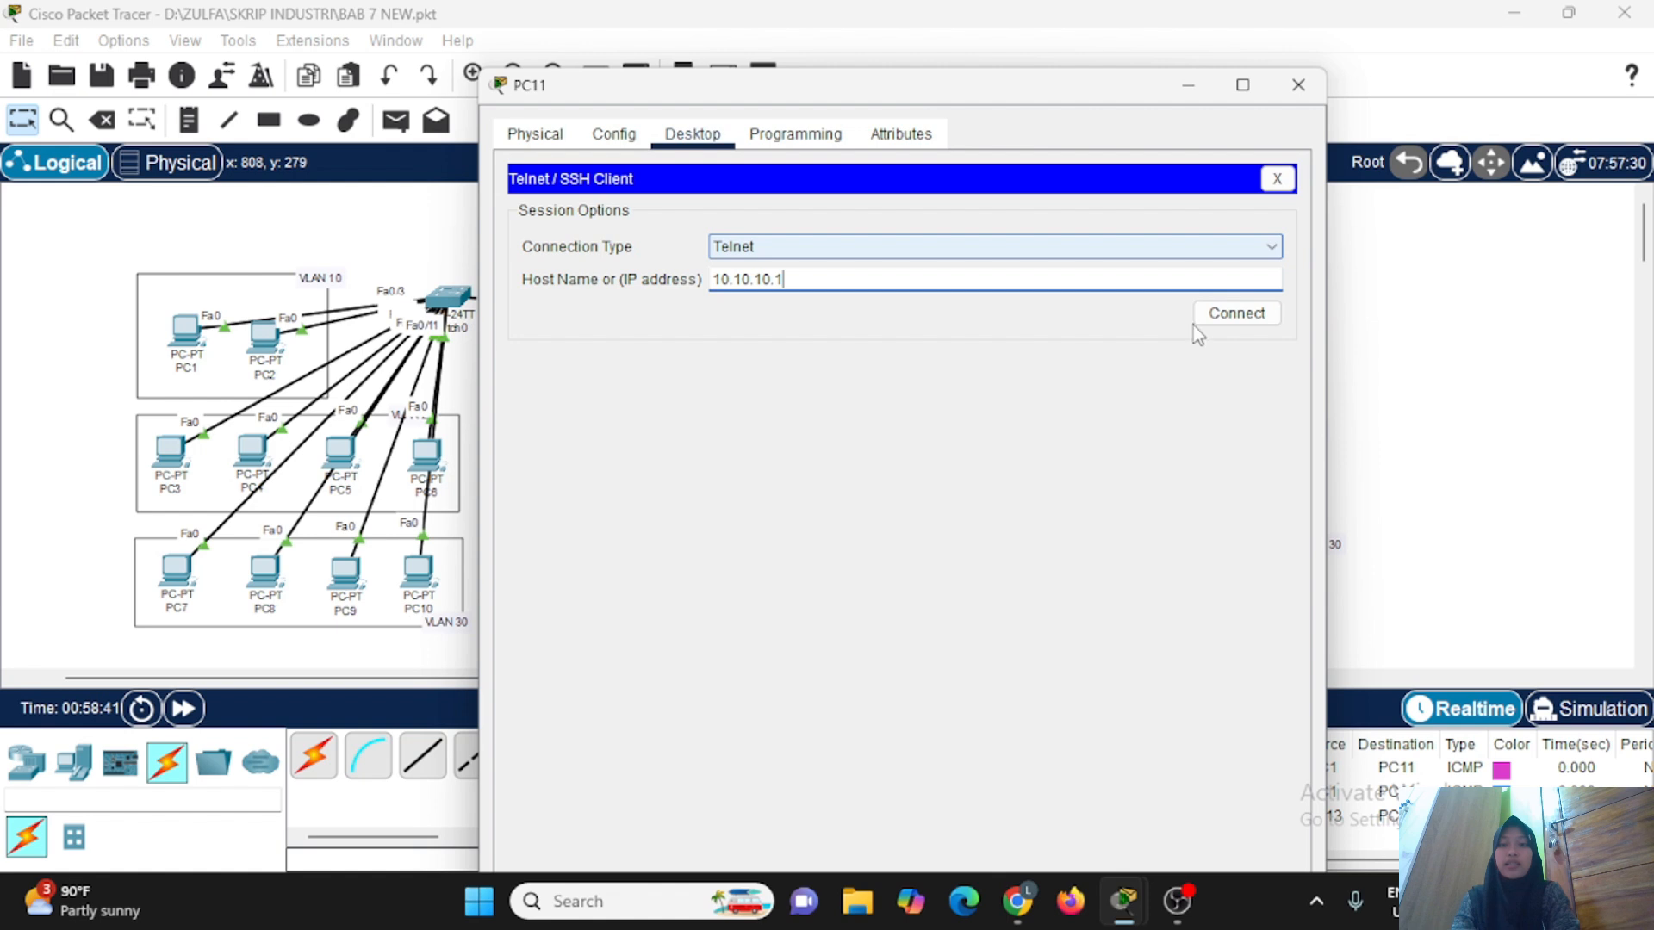
click(1224, 313)
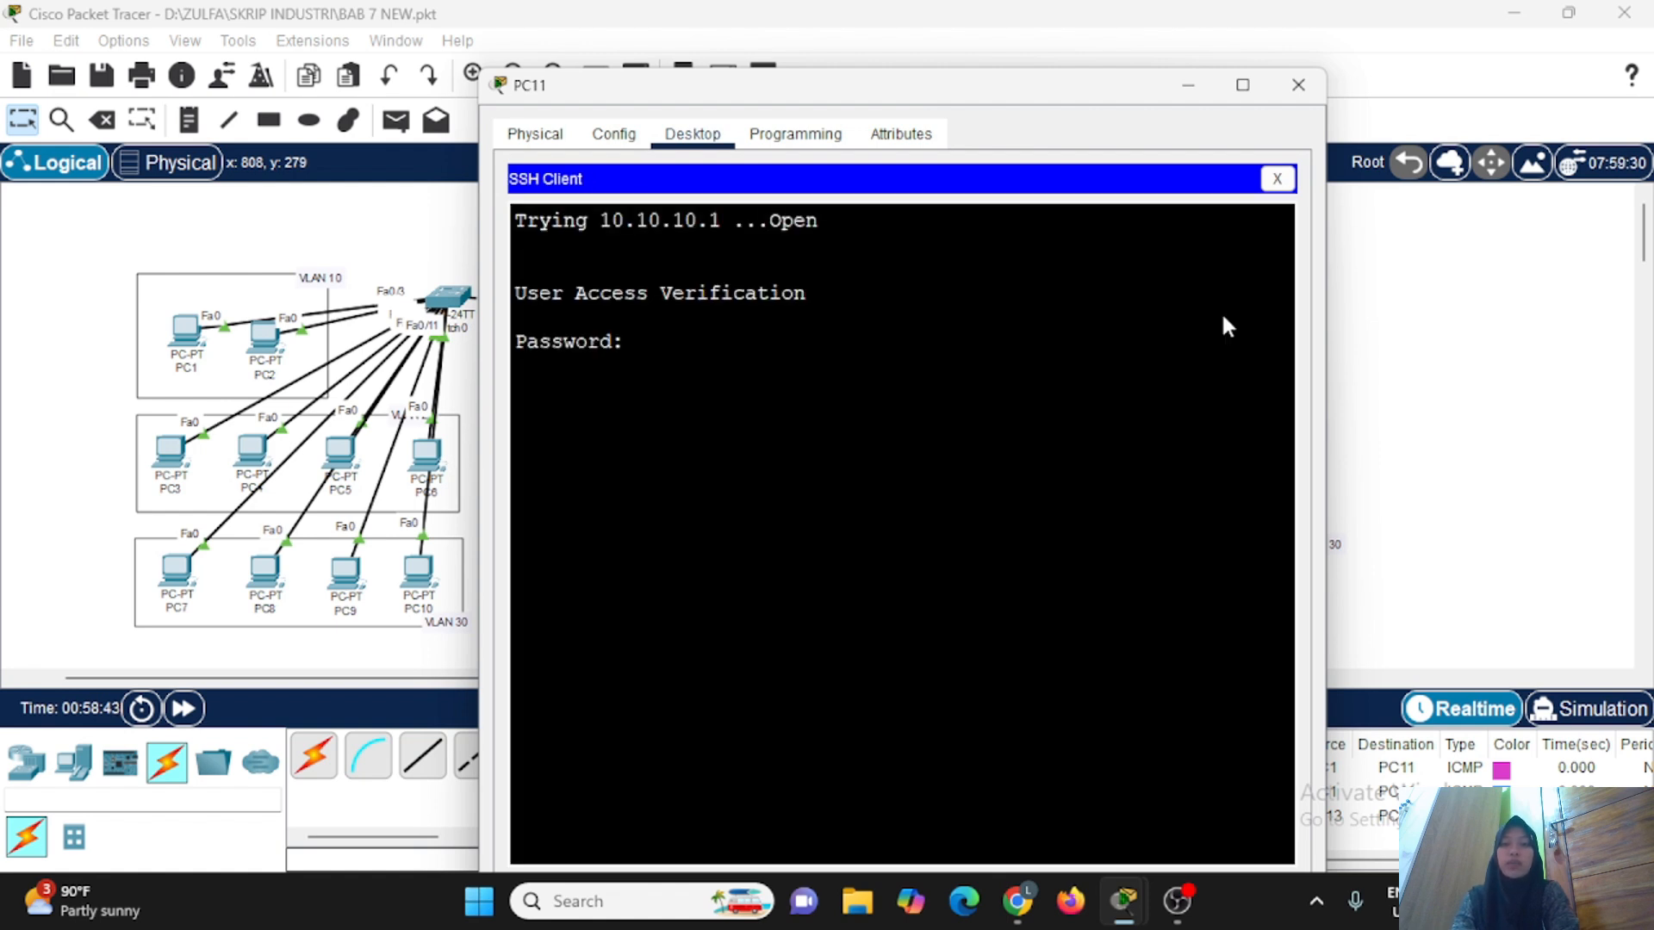
Log in to the Telnet session with the VTY line password and try to enter privileged mode with enable.
key(Return)
text(enable)
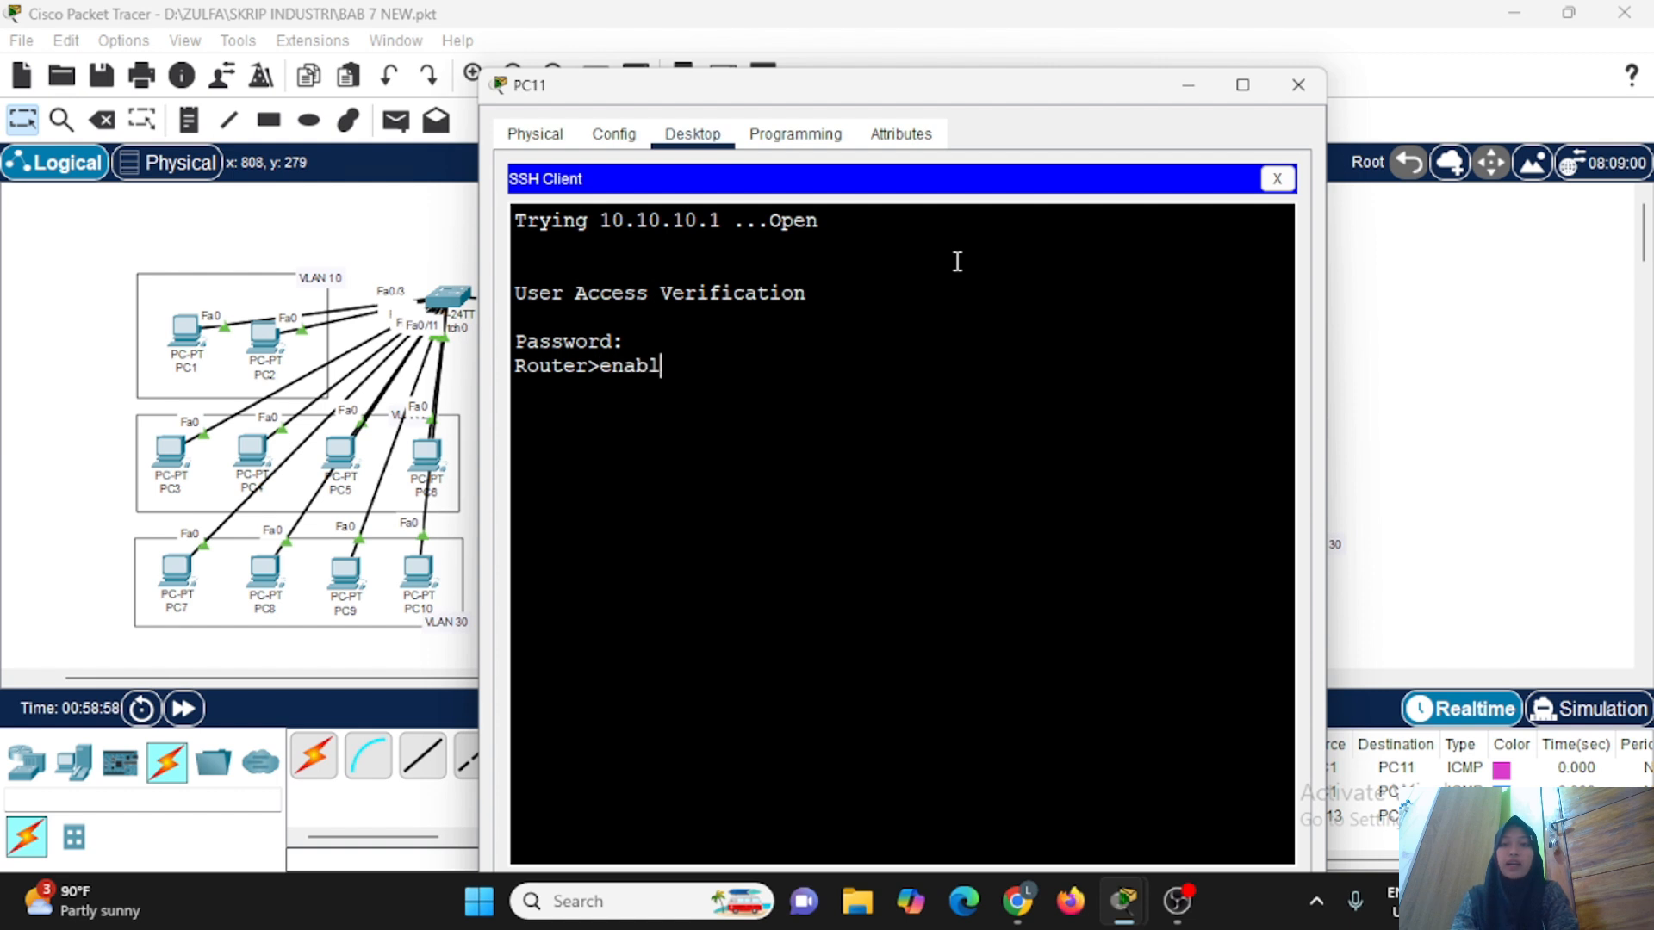
key(Return)
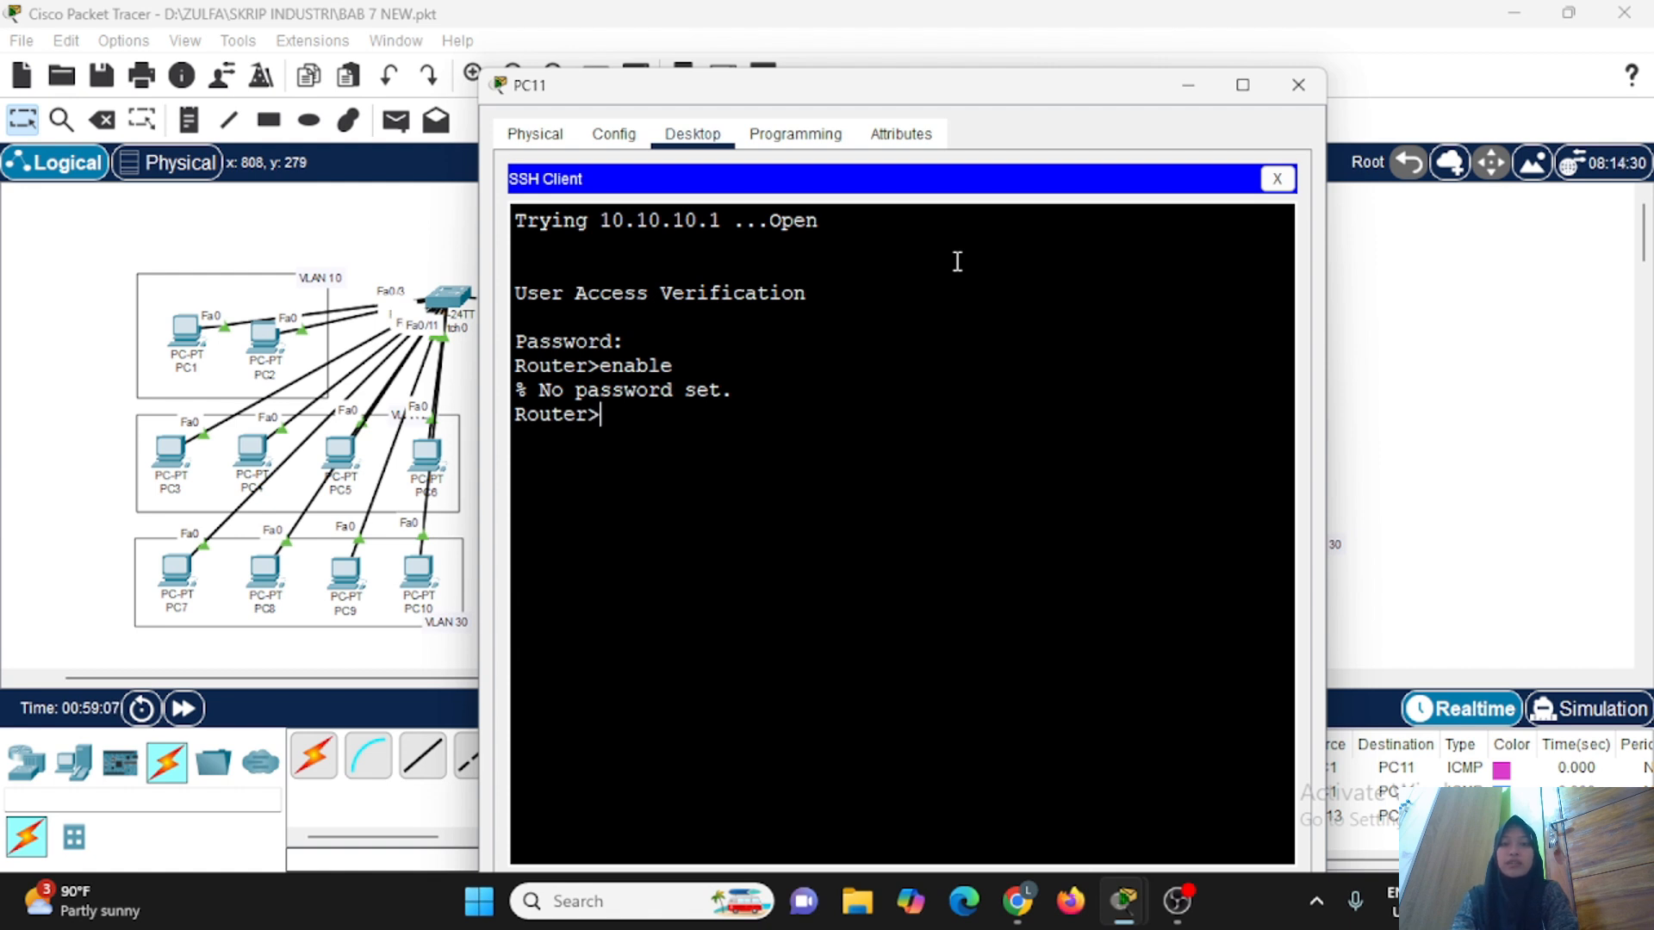
click(1189, 87)
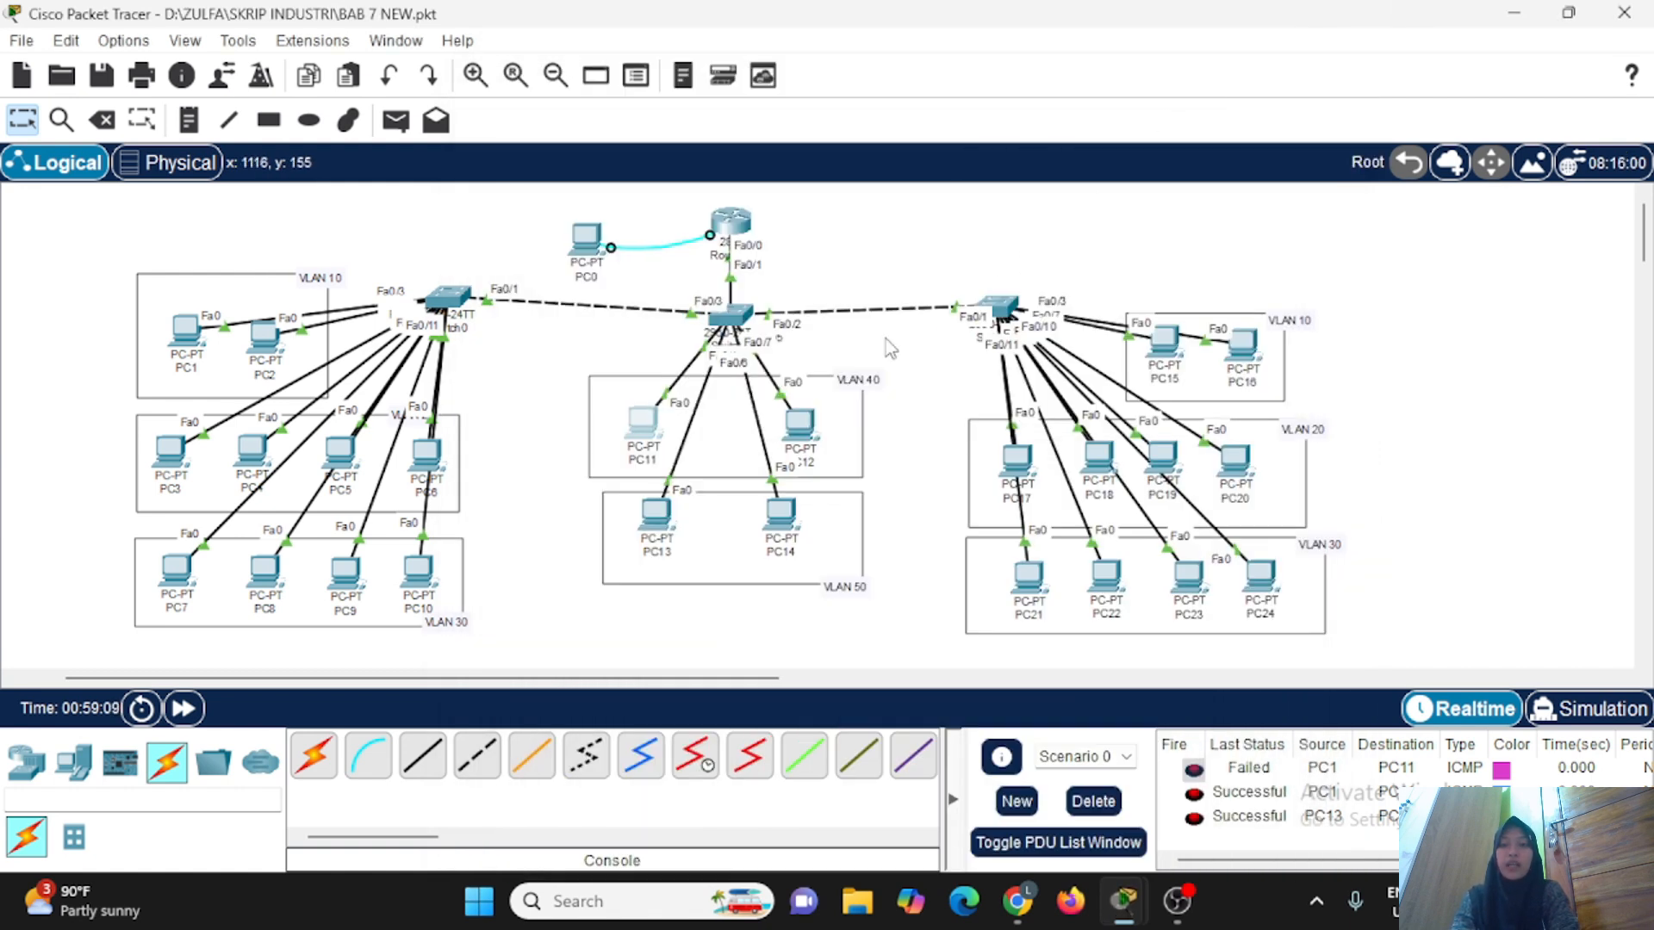
Set the enable secret password on Router0 in global configuration mode and minimize its window.
click(731, 226)
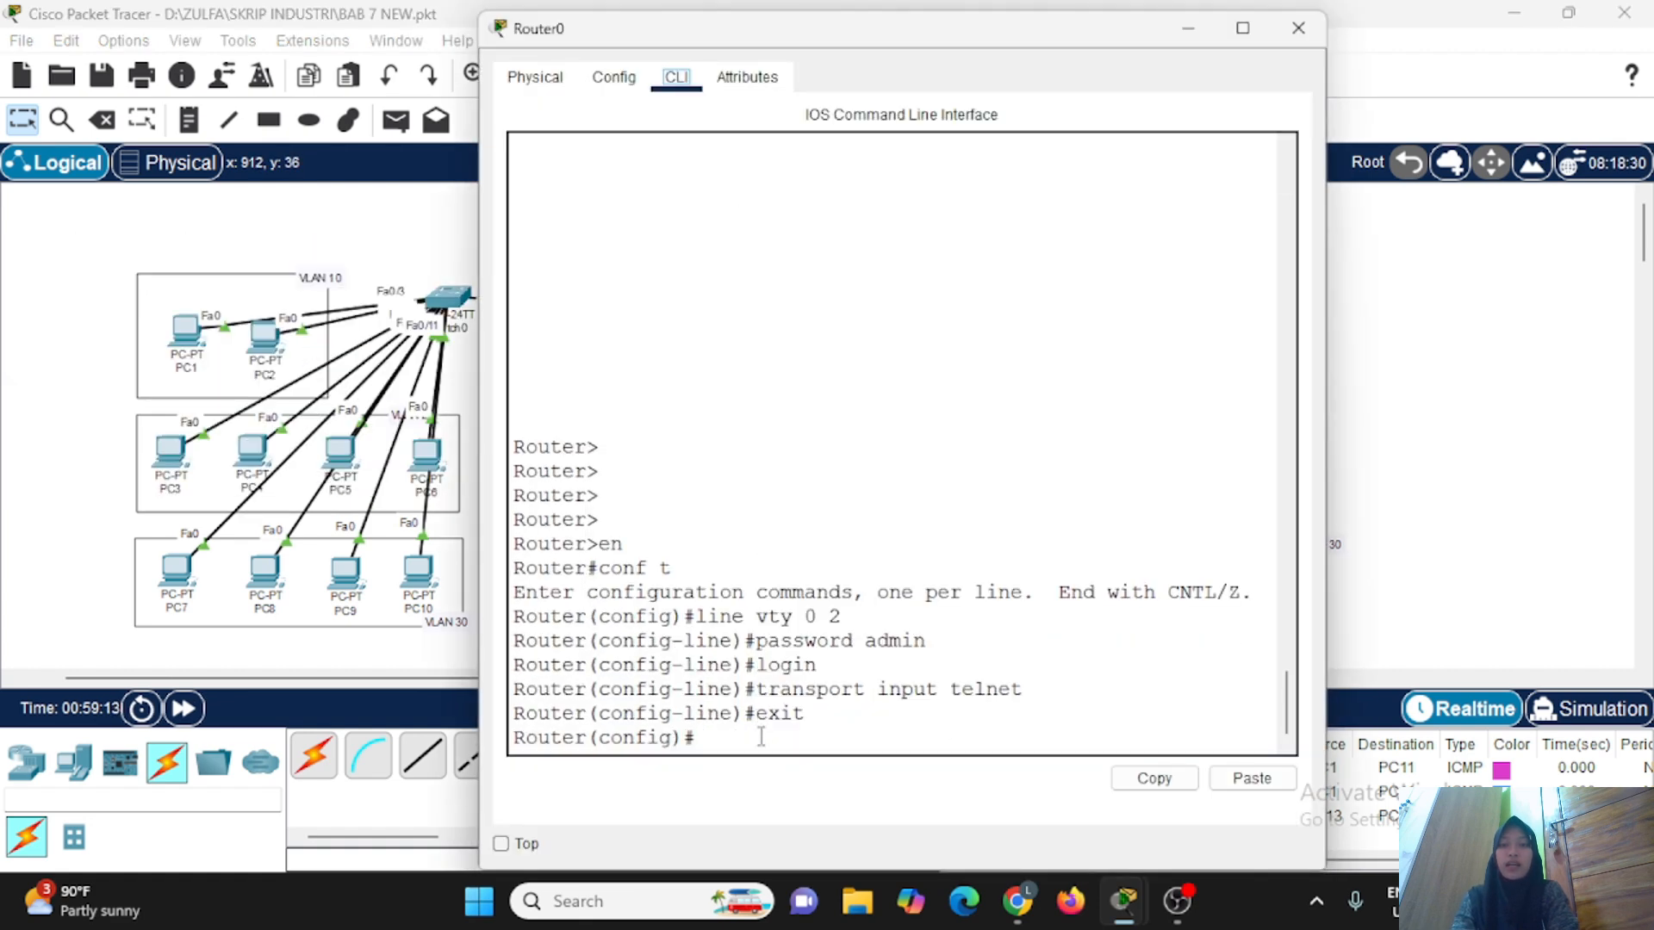
click(762, 737)
key(Return)
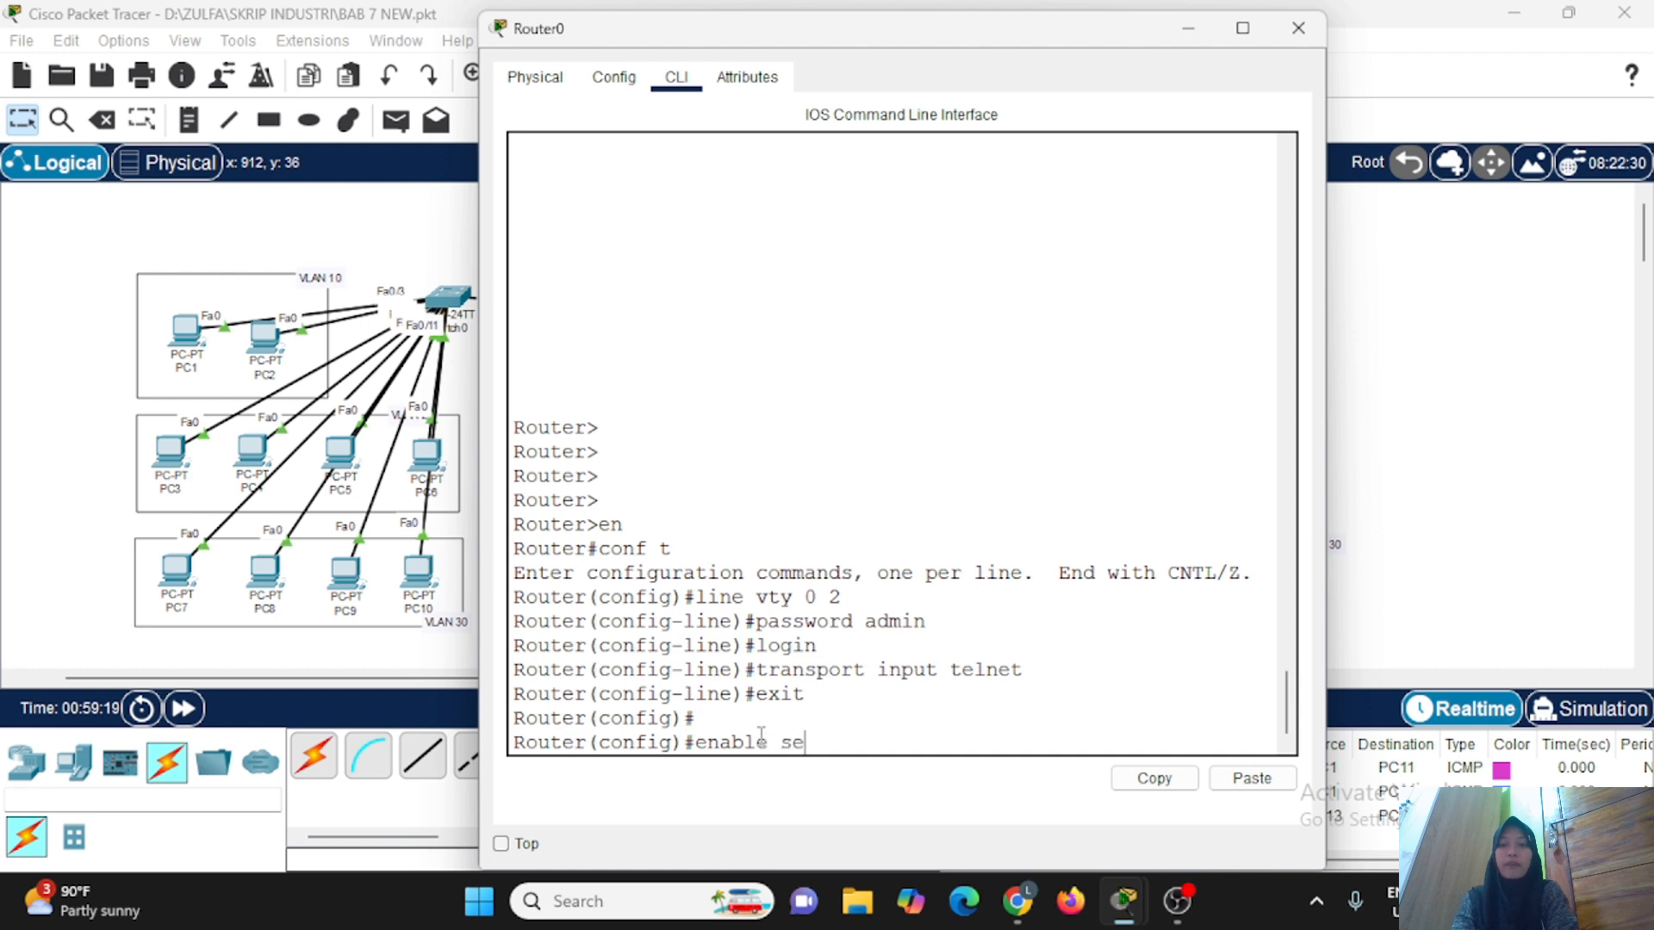
key(Return)
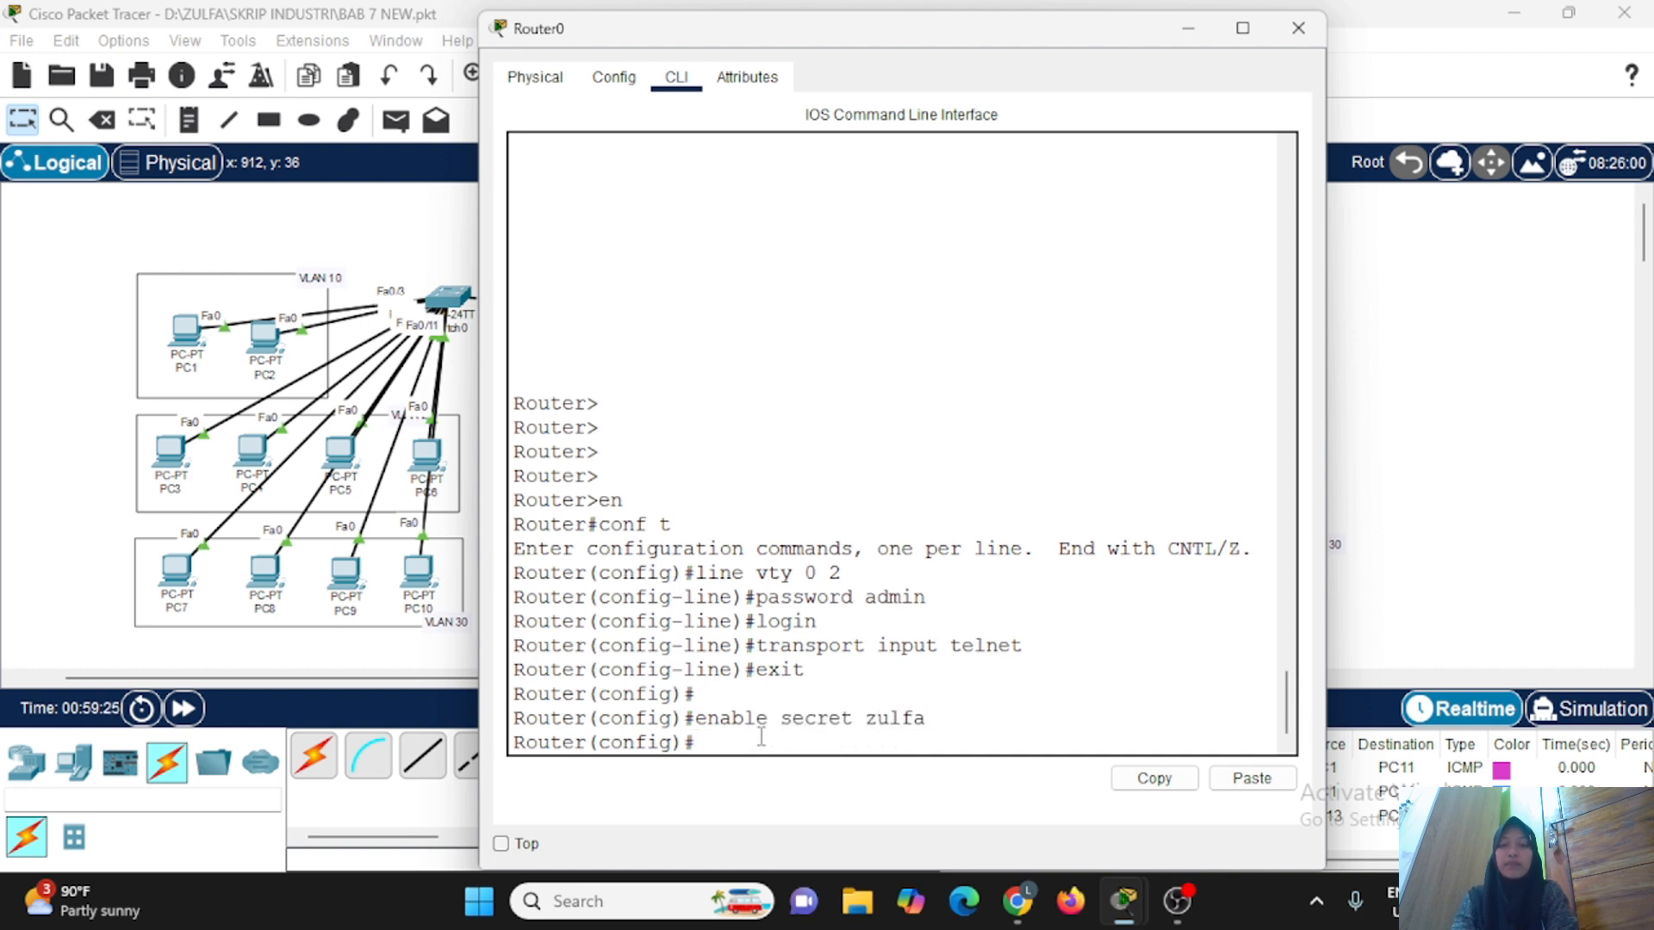
click(1186, 35)
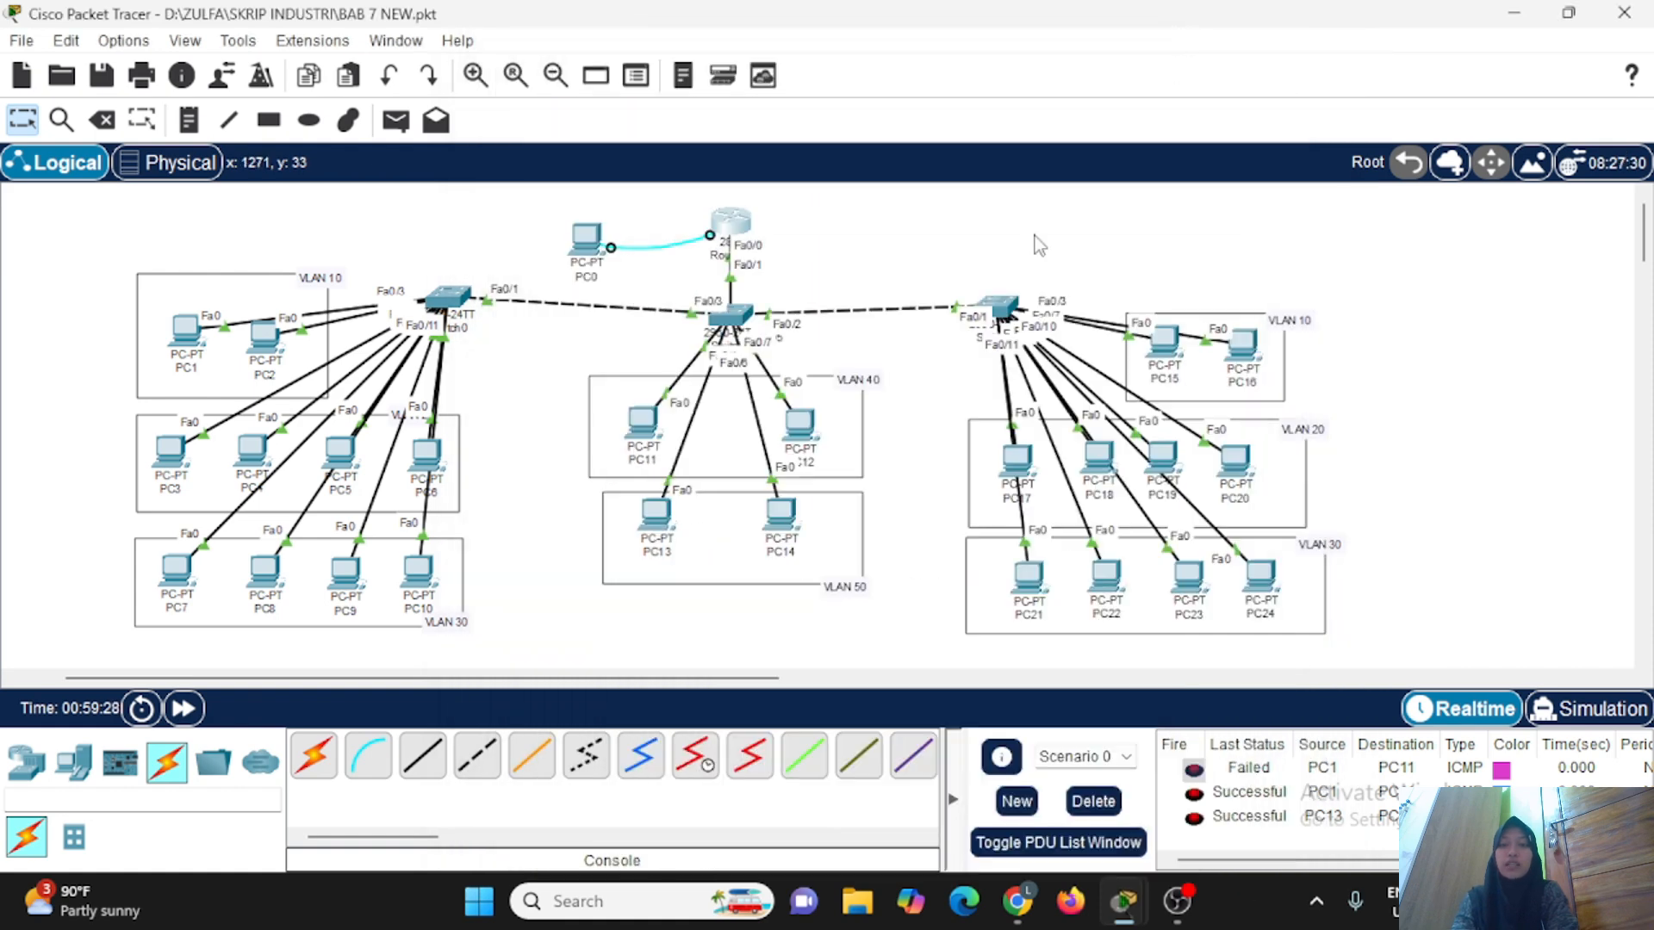
Connect from PC11 to 20.20.20.1 over Telnet and log in with the access password.
click(634, 439)
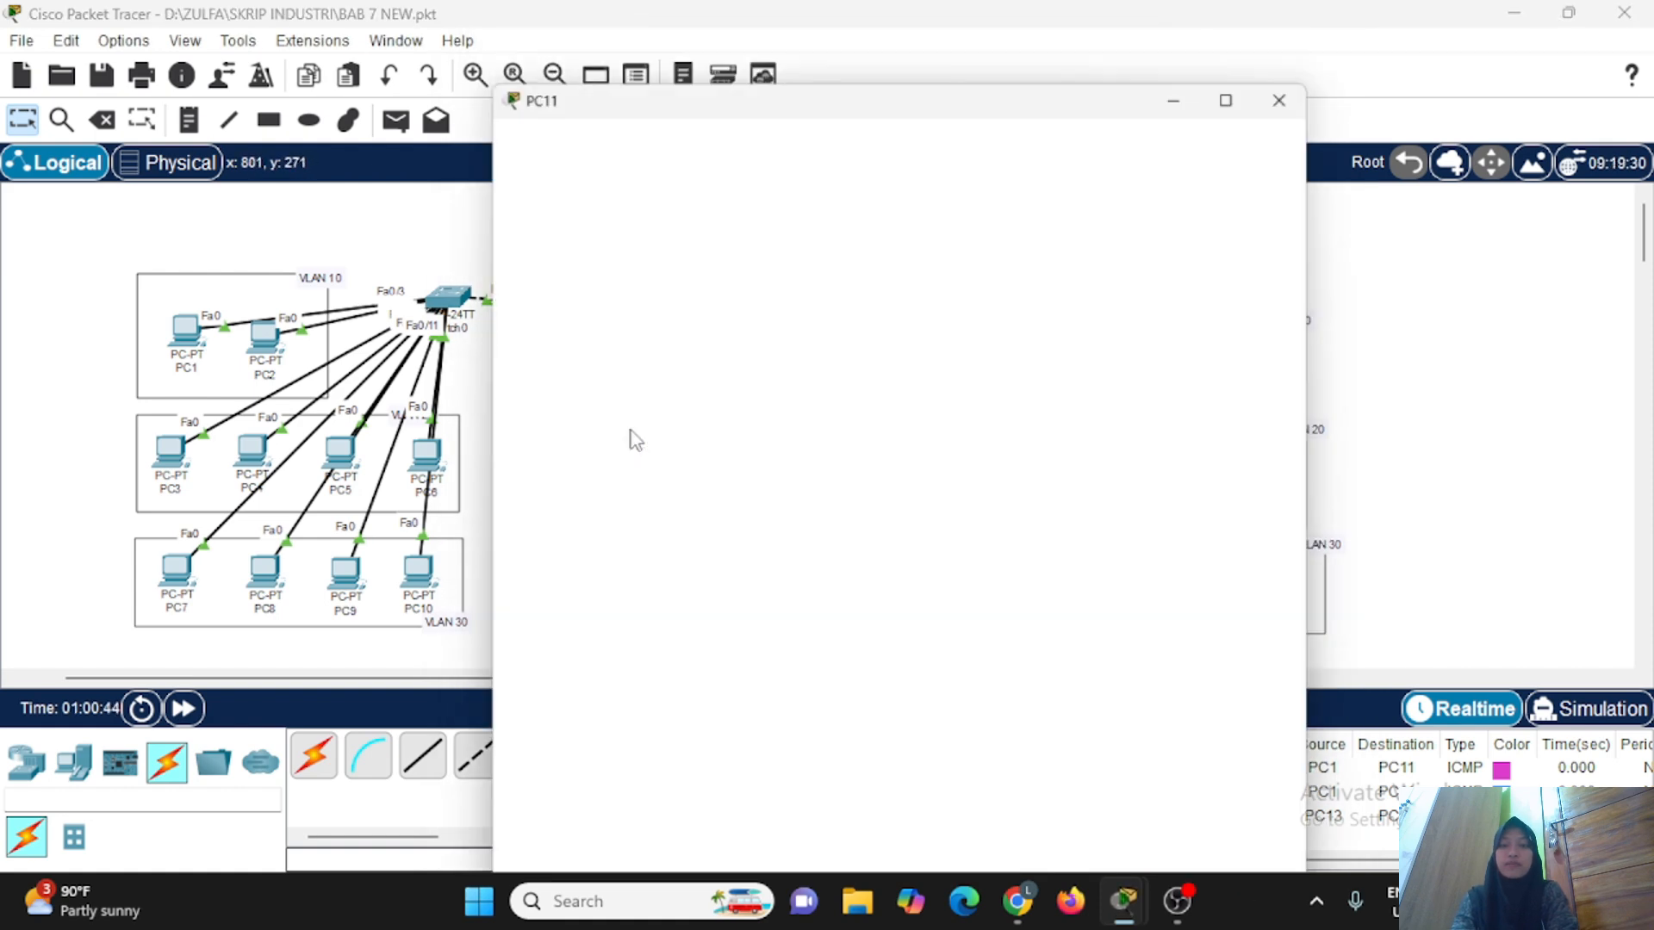
click(797, 189)
click(794, 224)
click(794, 224)
text(20.20.20.1)
click(1268, 261)
text(zulfa)
key(Return)
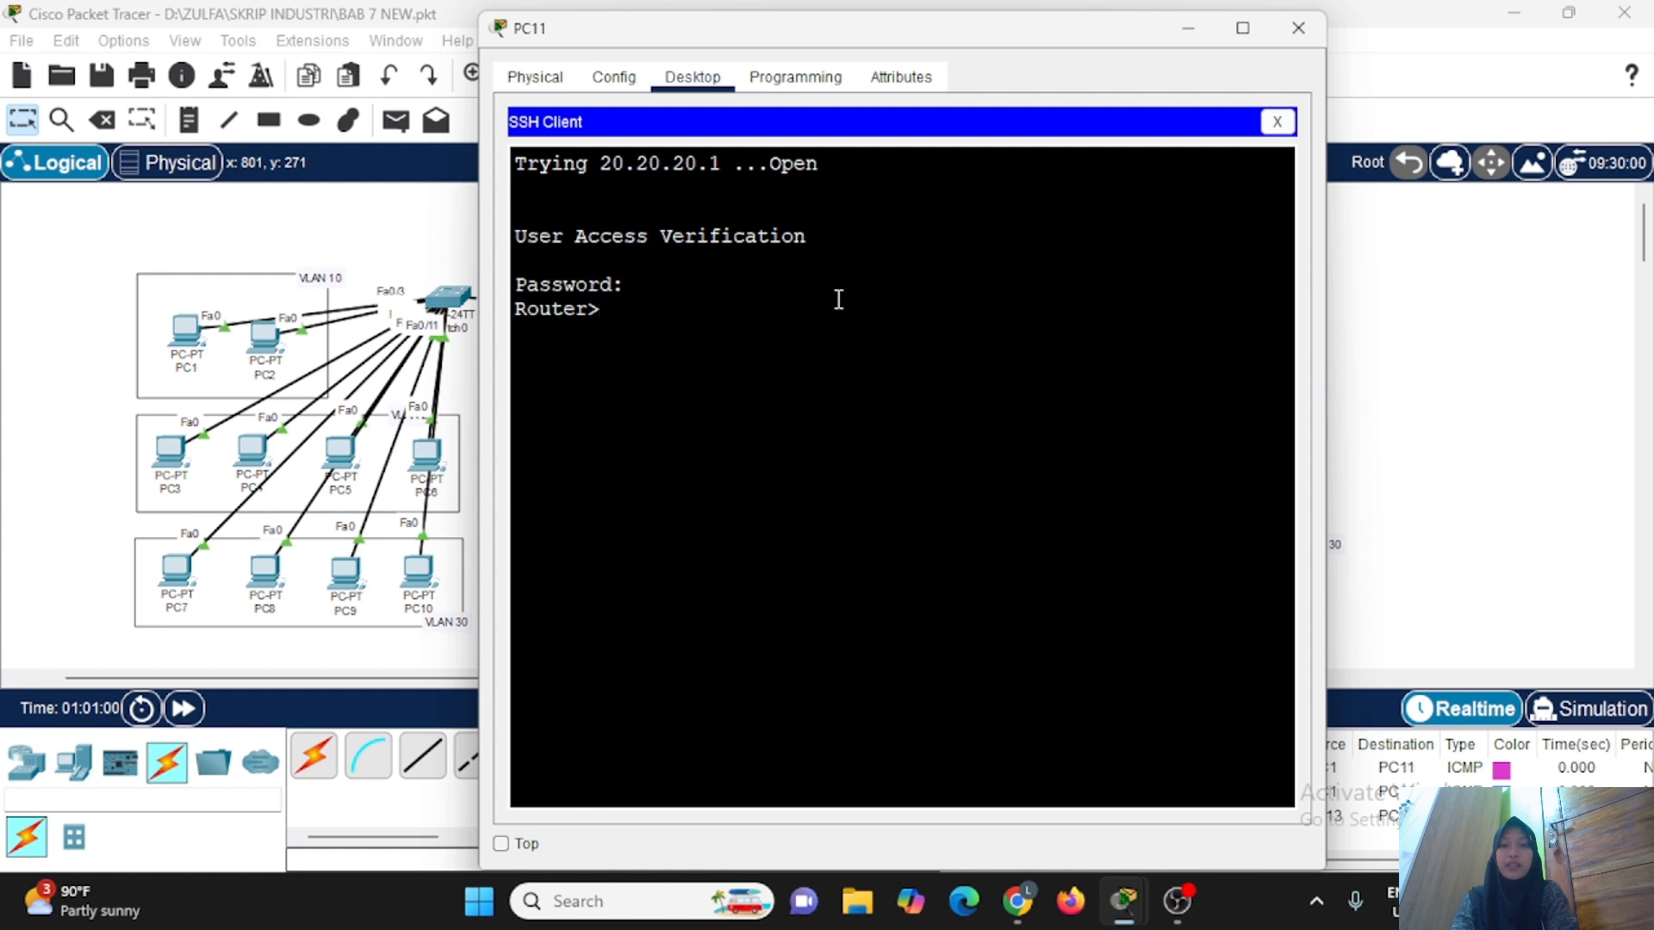
Request privileged mode with enable in PC11's Telnet session and submit the enable secret password.
text(enable)
key(Return)
key(Return)
key(Return)
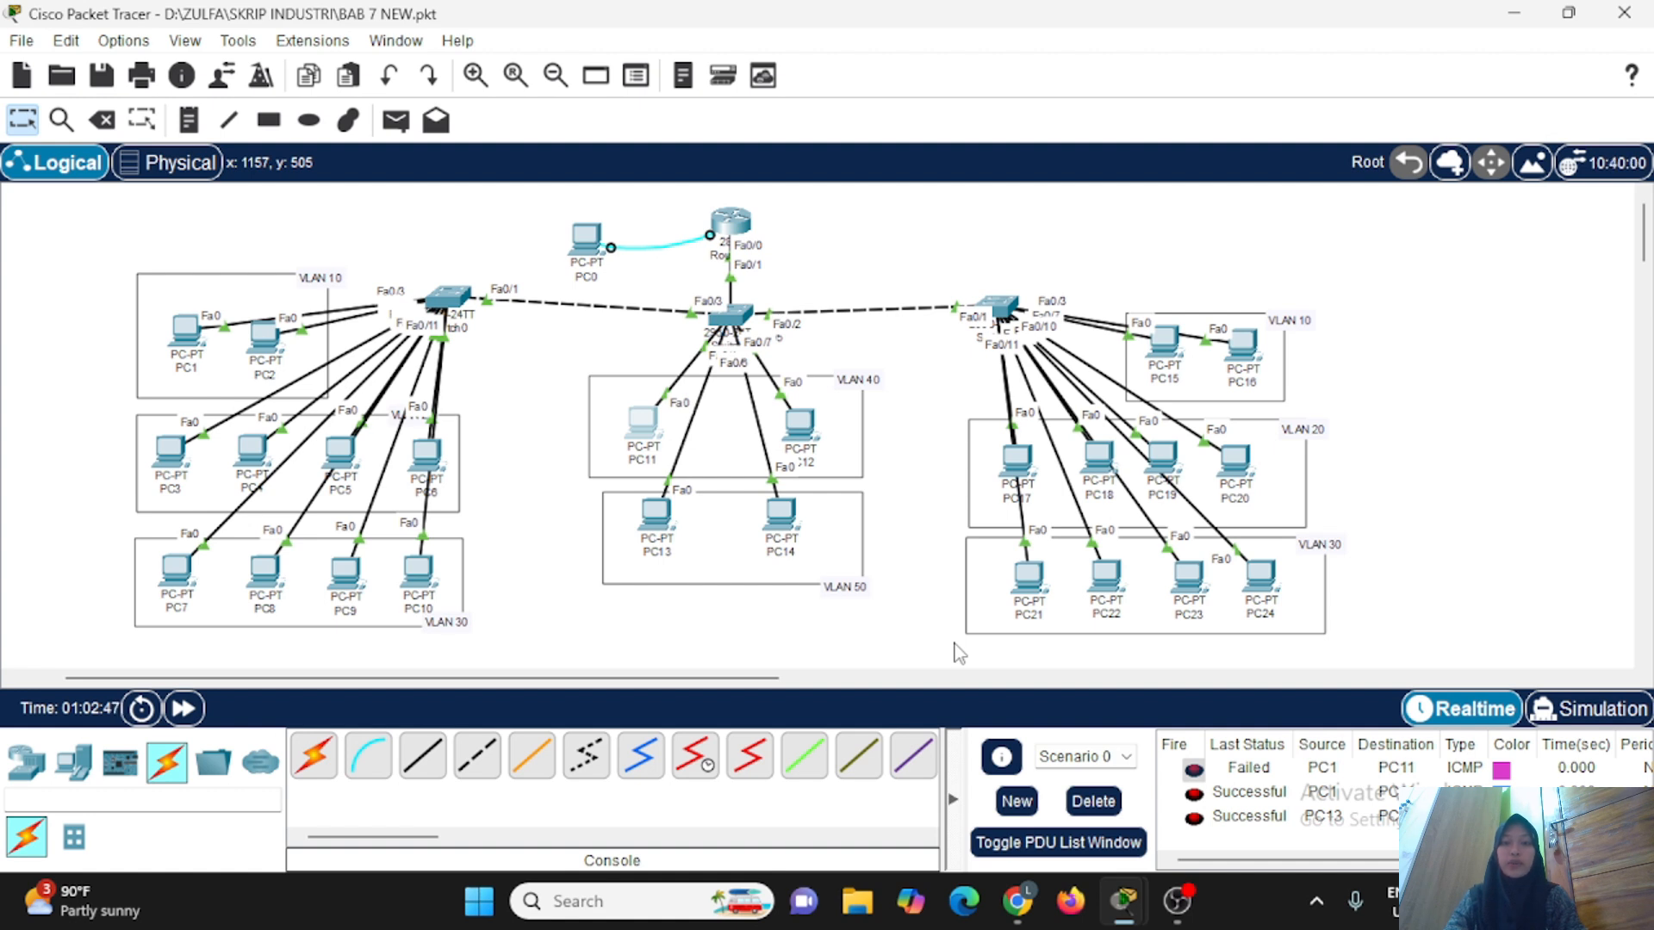
Create a local user account on Router0 with a username and password in global configuration mode.
click(728, 222)
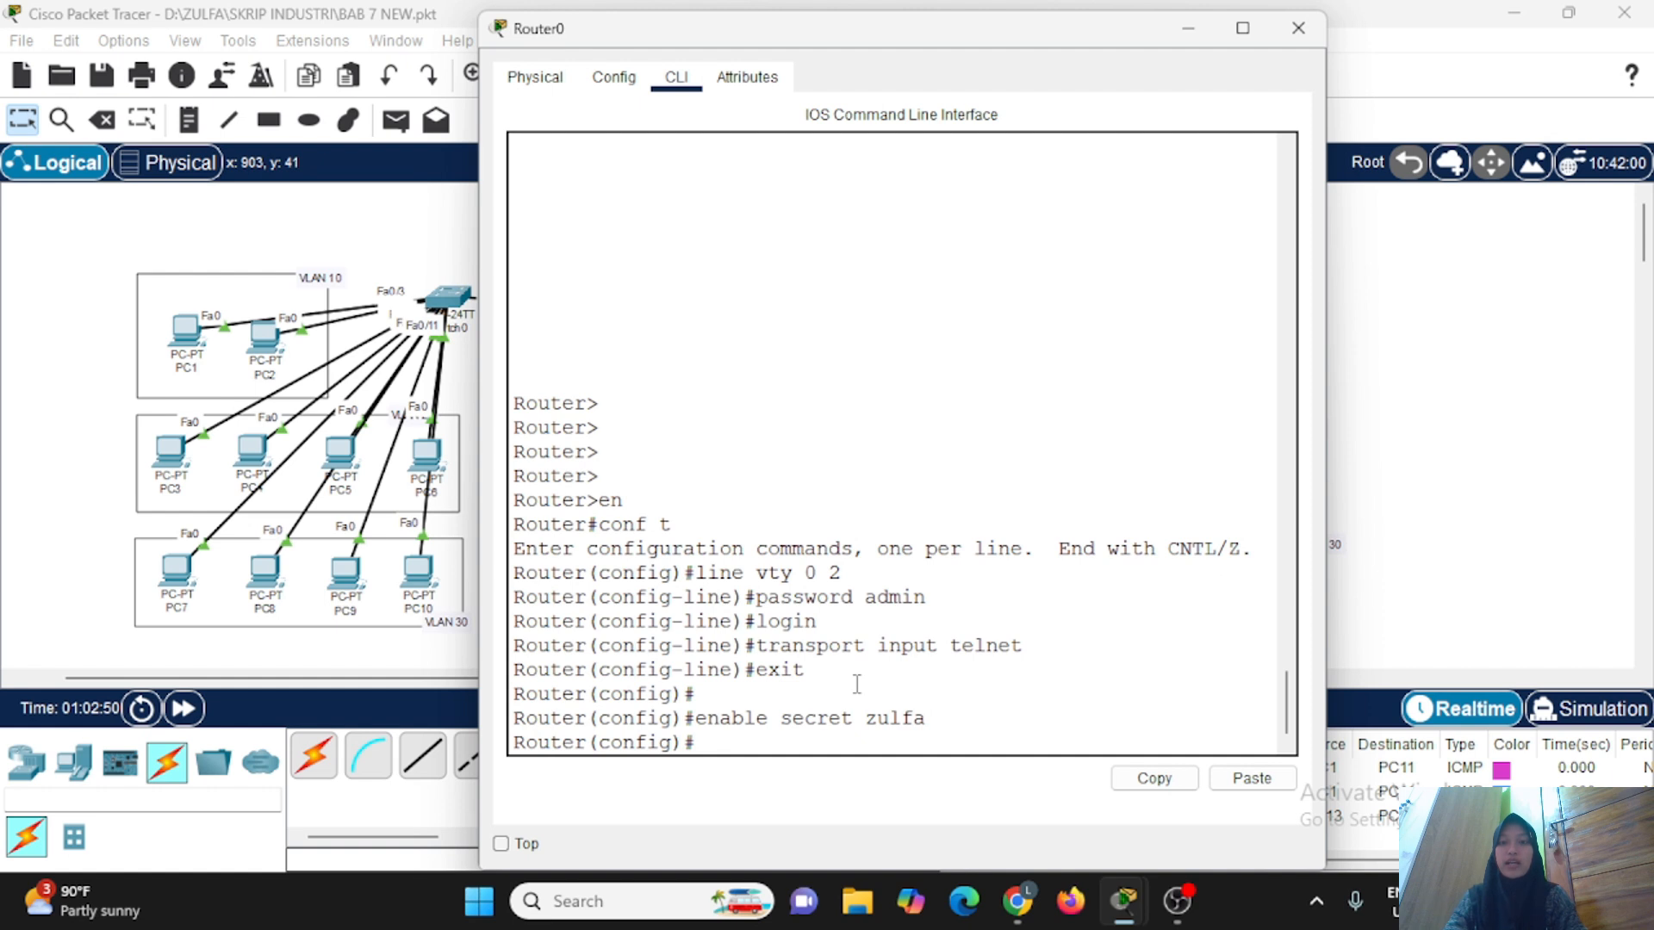
key(Return)
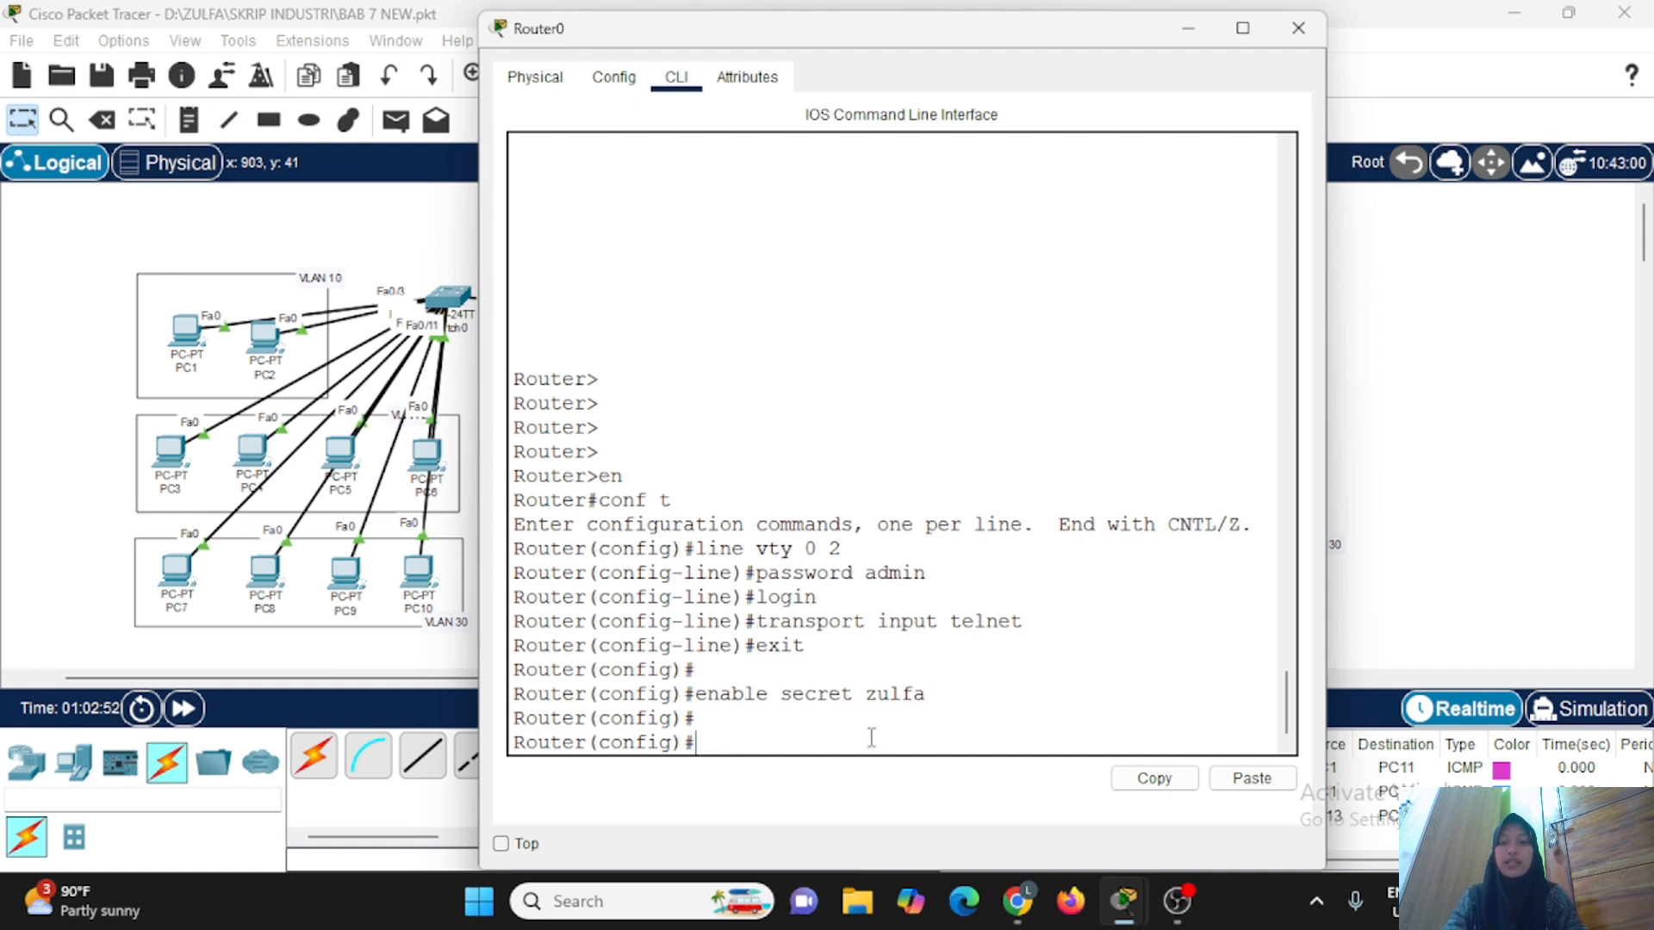
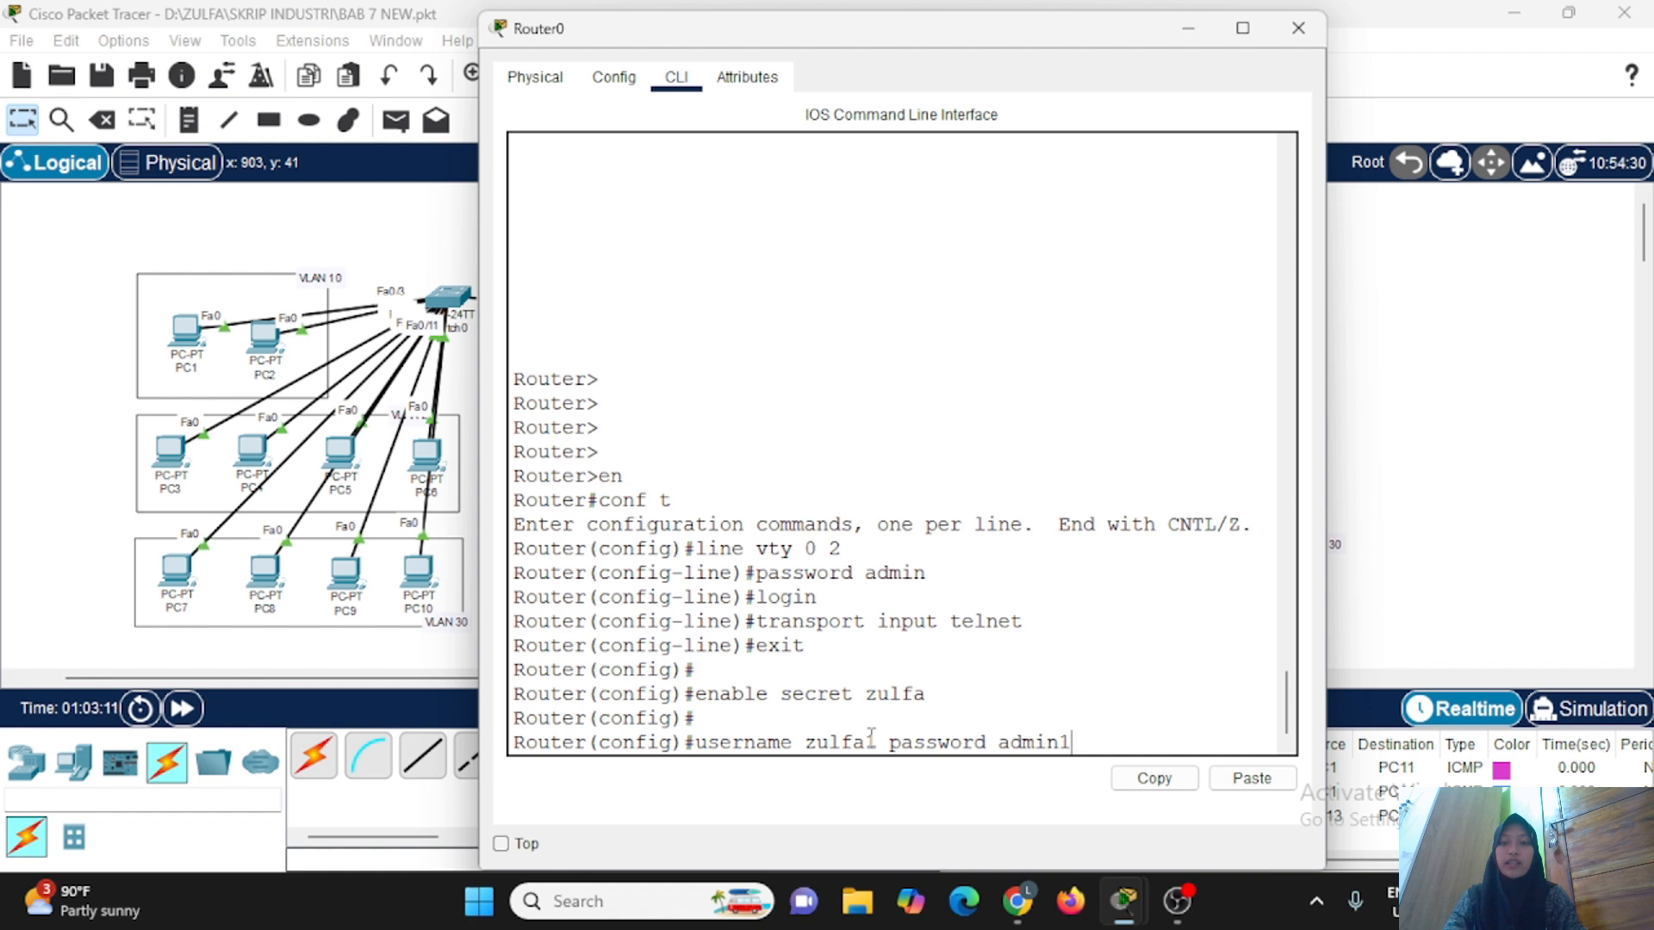
key(Return)
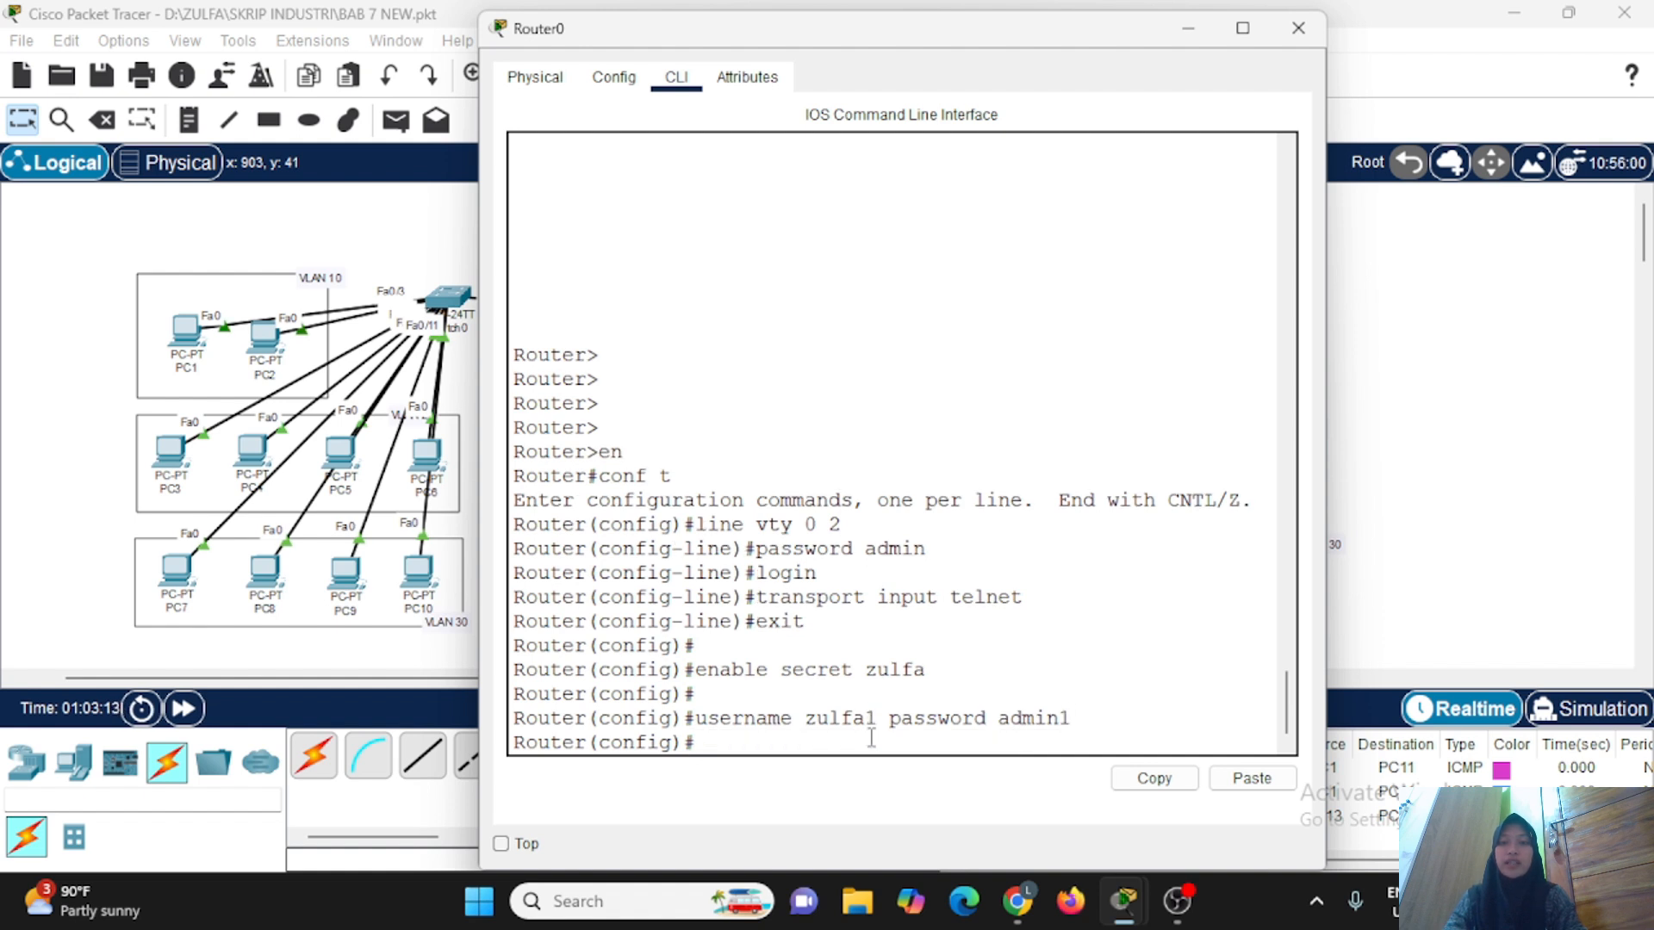
Set VTY lines 0 to 2 on Router0 to local login with Telnet as transport input and minimize the router window.
text(line vty 0 2)
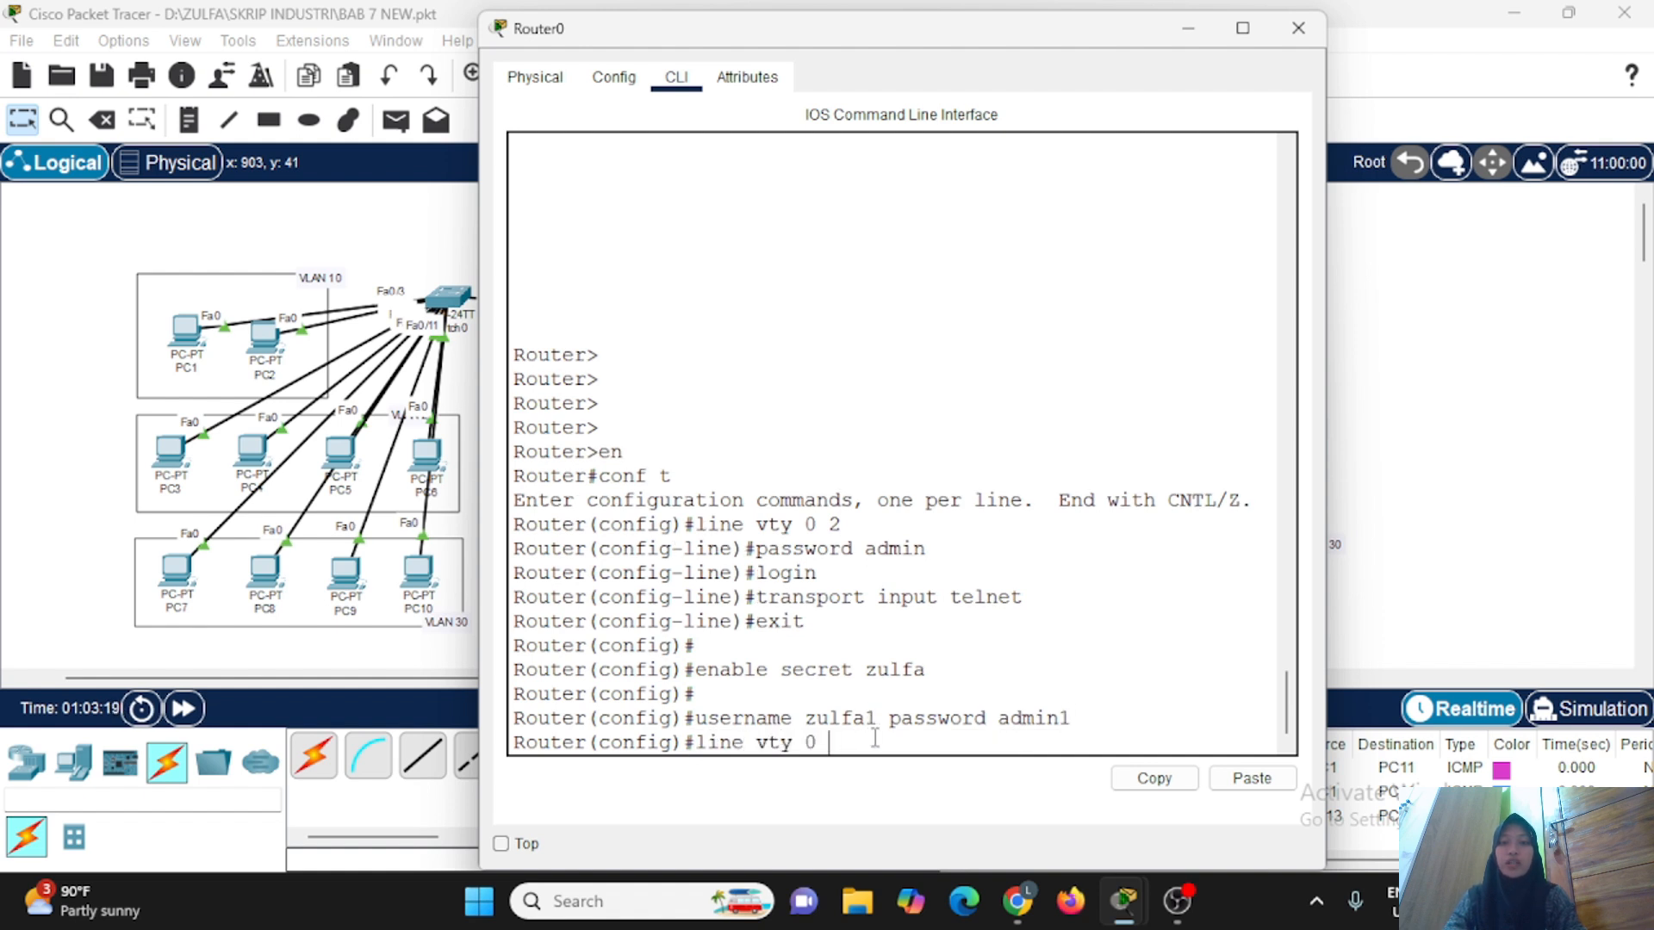
key(Return)
text(login local)
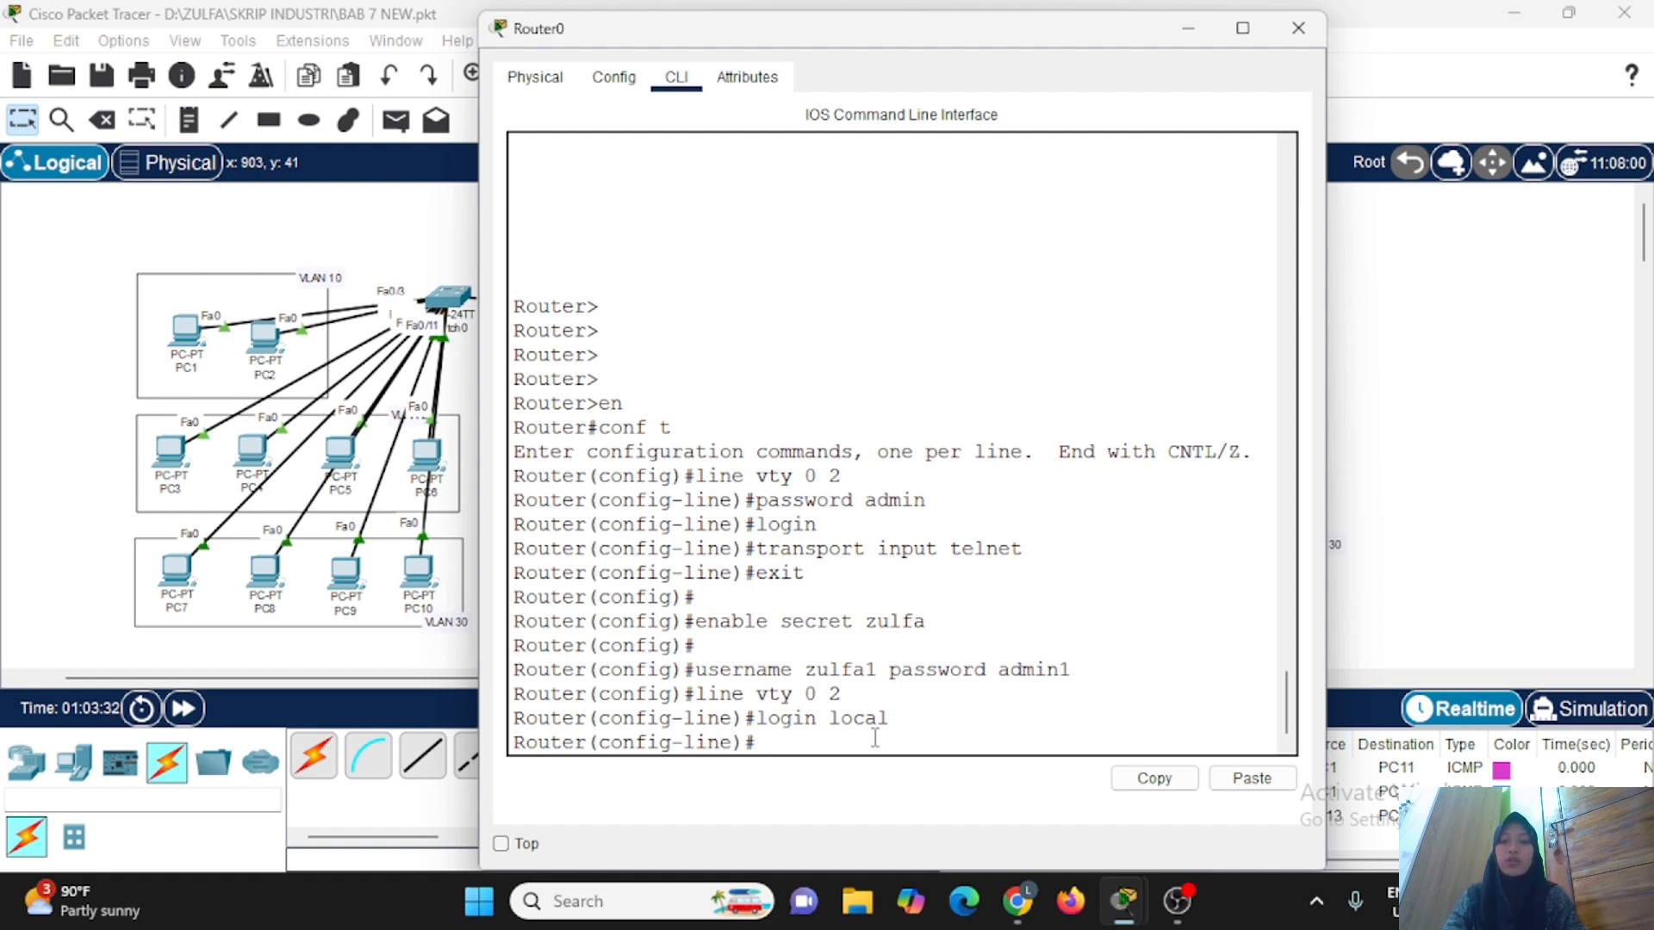
text(transport inpu)
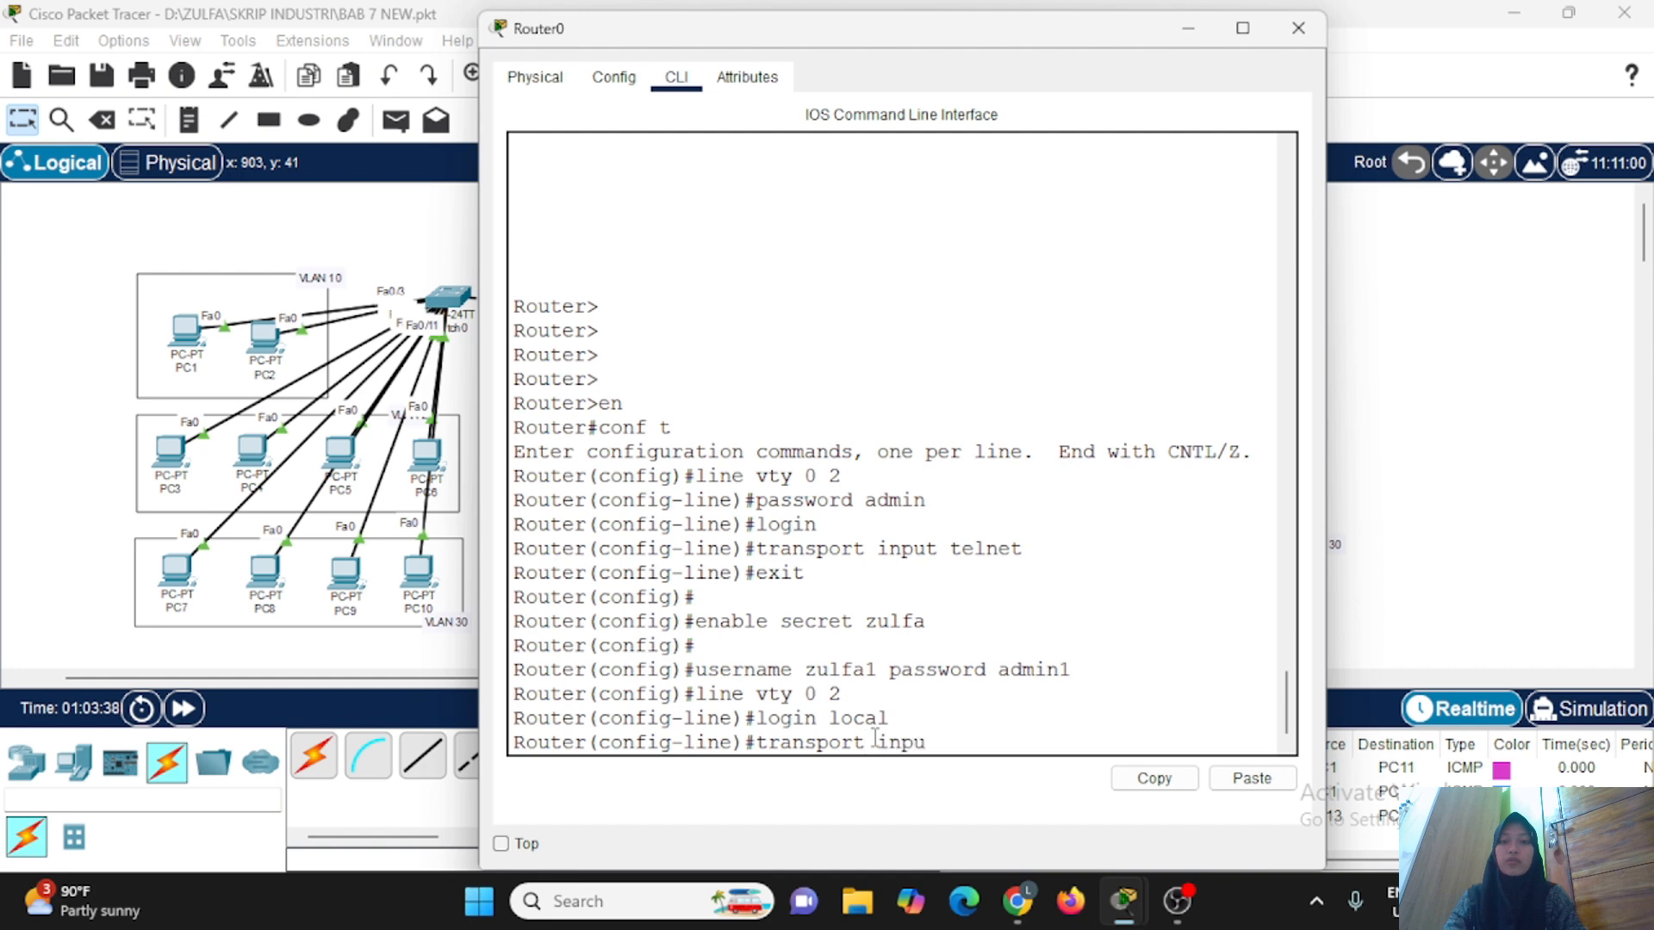
text(t telnet)
key(Return)
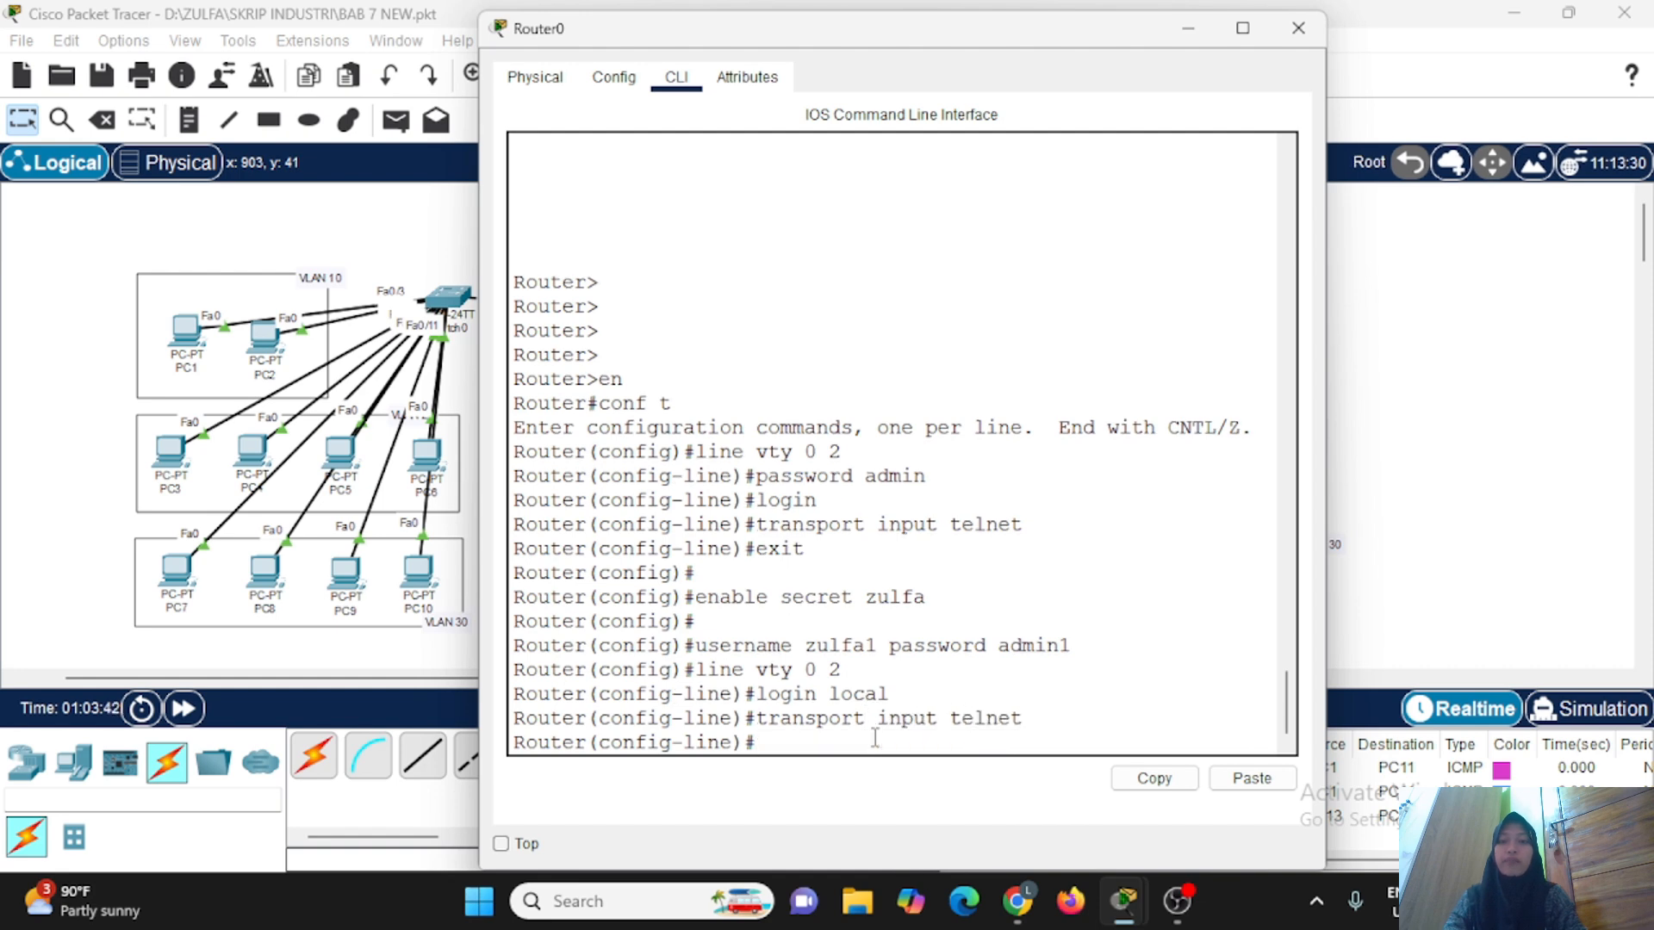
click(1189, 28)
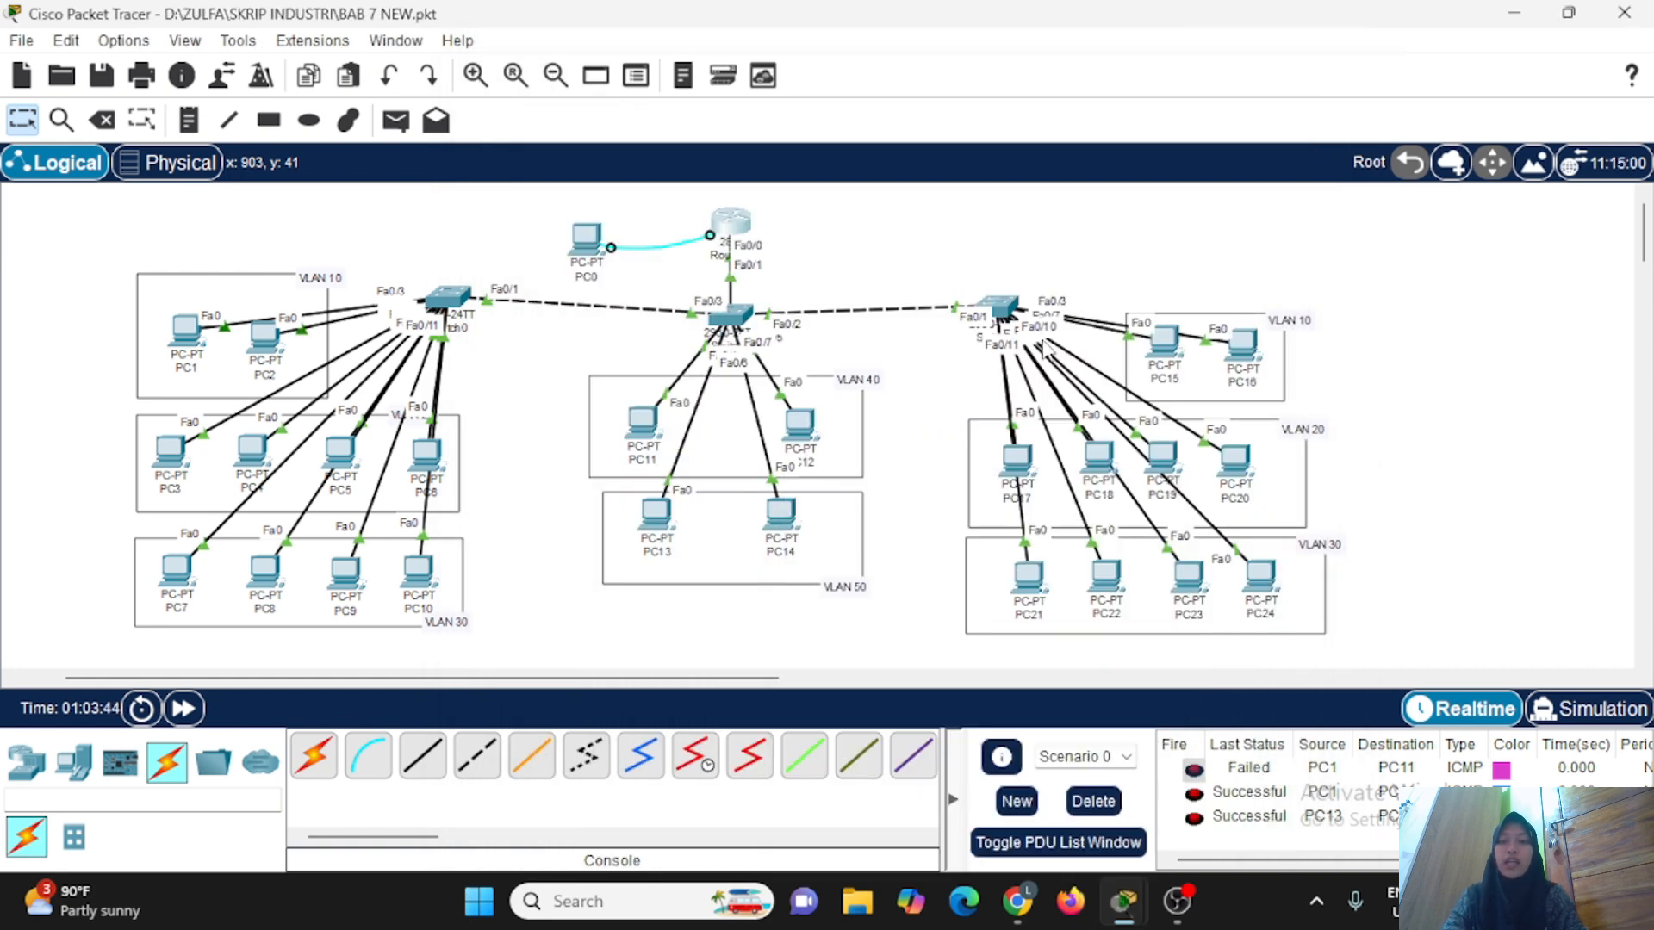
Open a Telnet connection from PC11 to 30.30.30.1.
click(646, 420)
scroll(967, 659, down, 3)
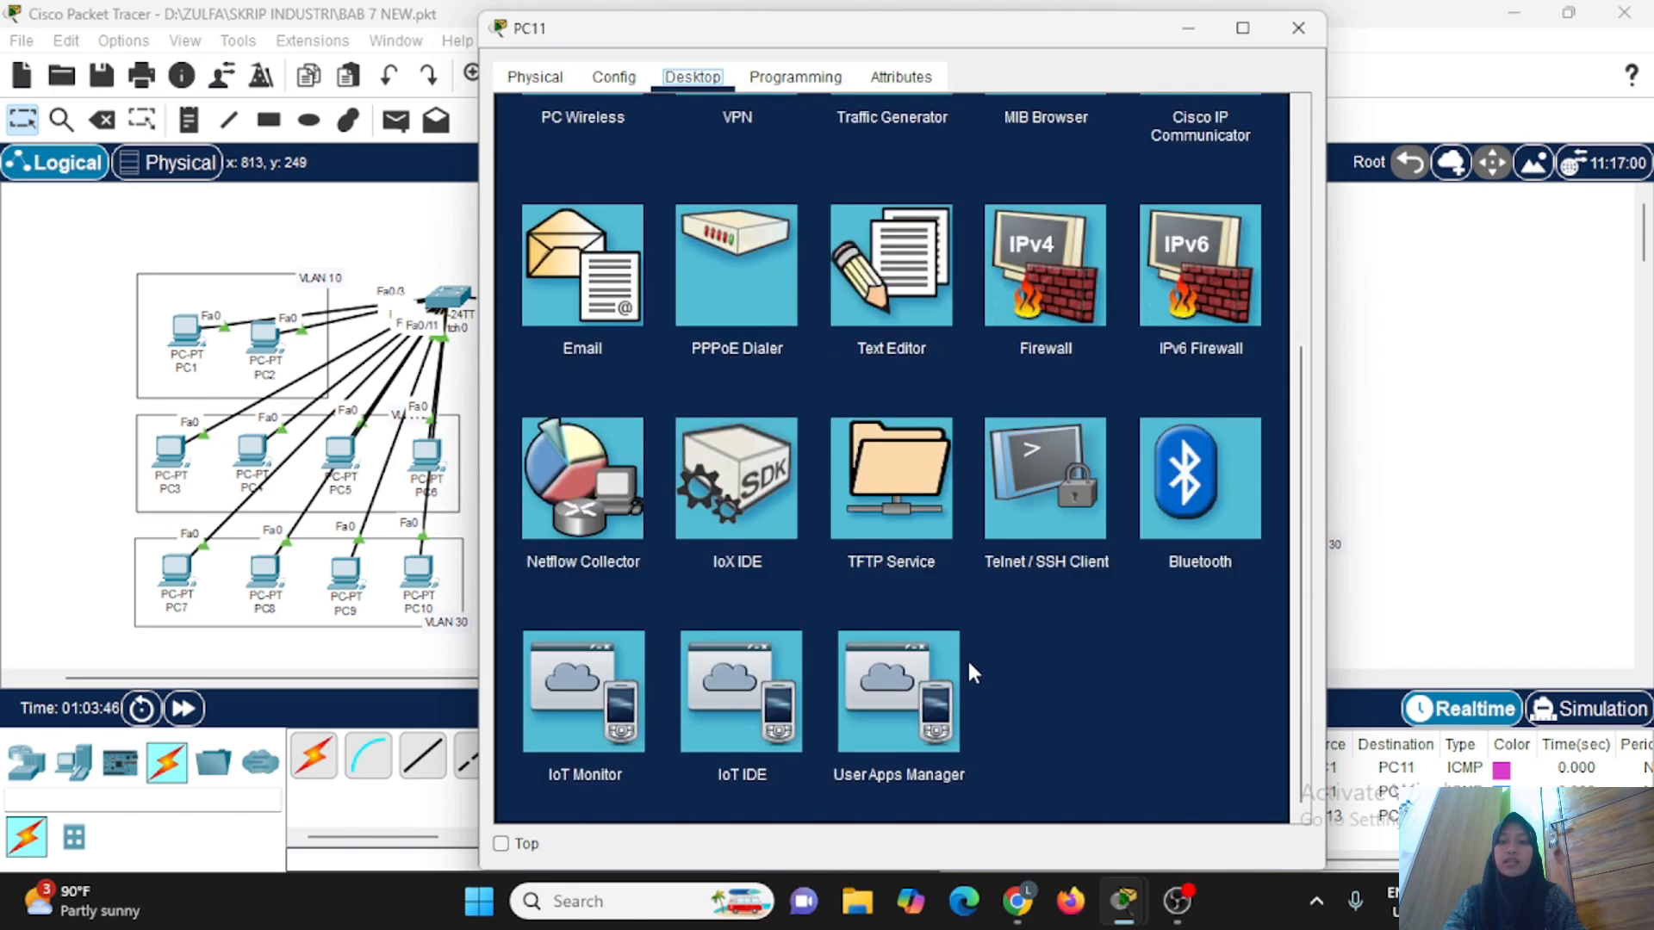
click(1085, 463)
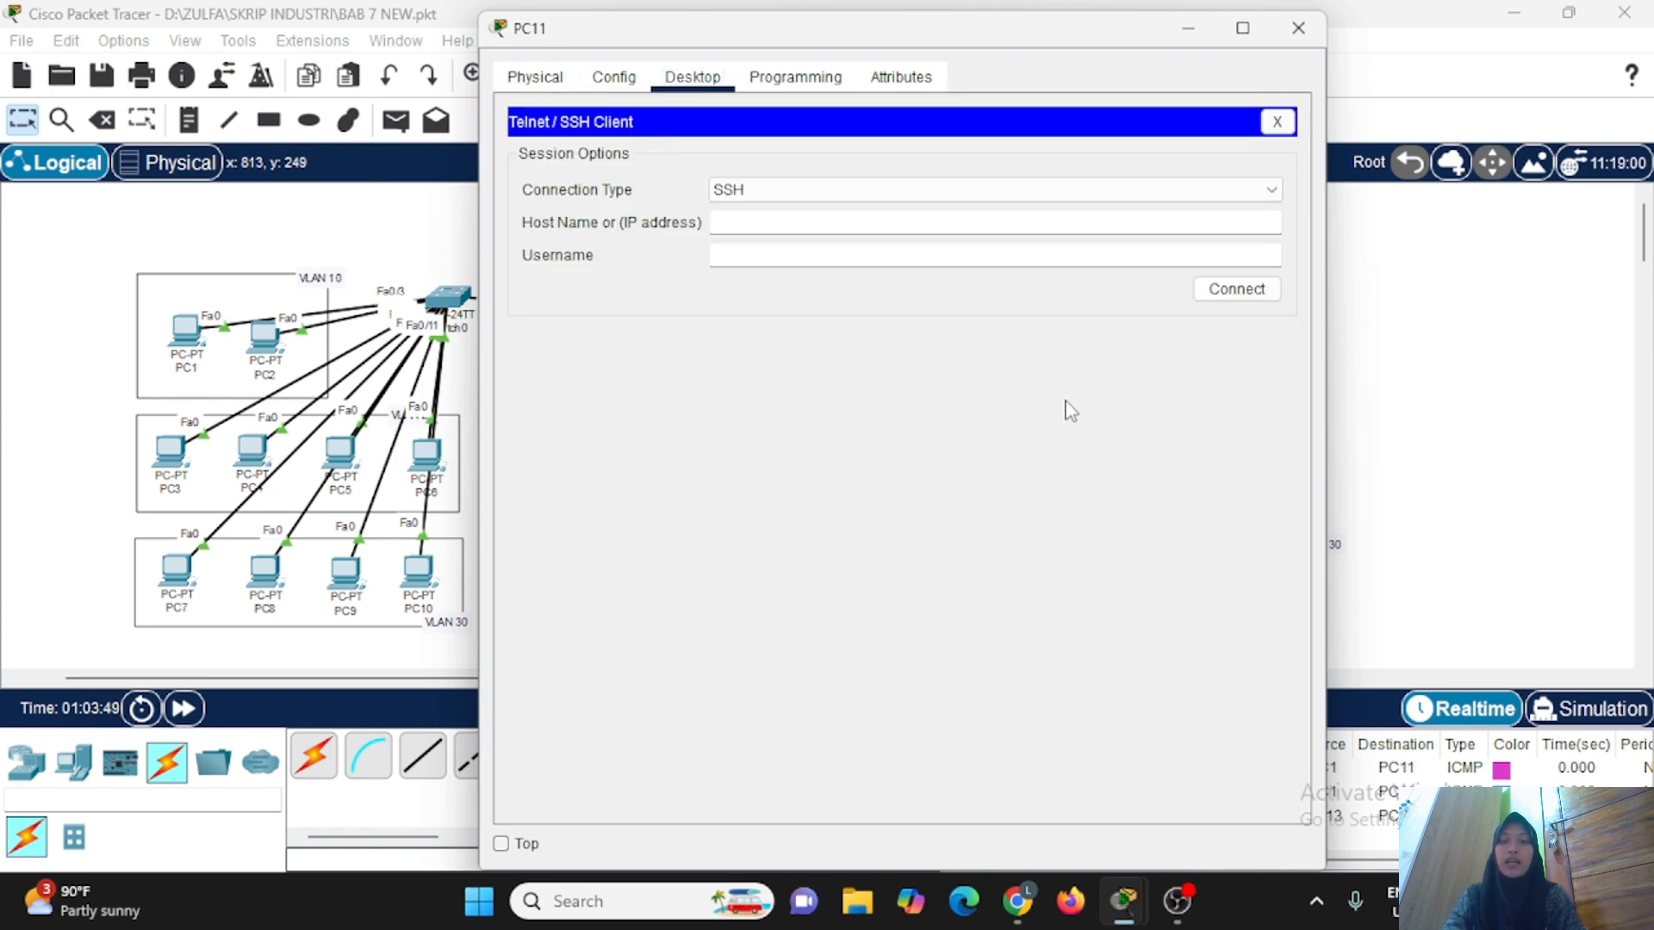
click(995, 191)
click(990, 229)
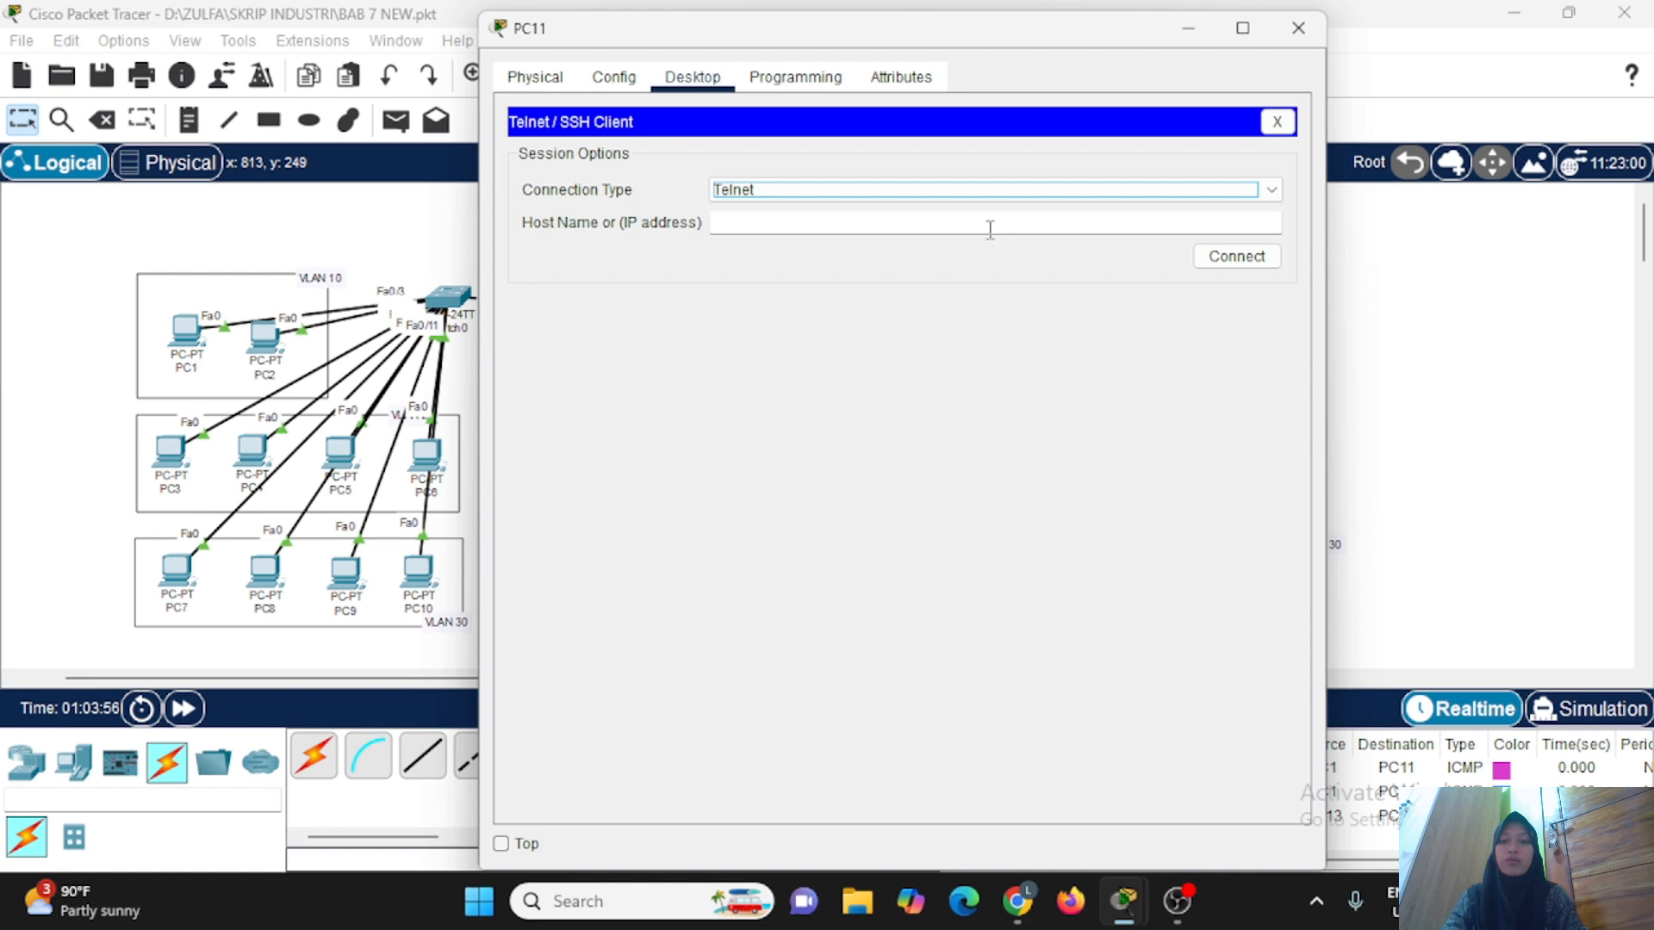
click(945, 222)
text(30.30.)
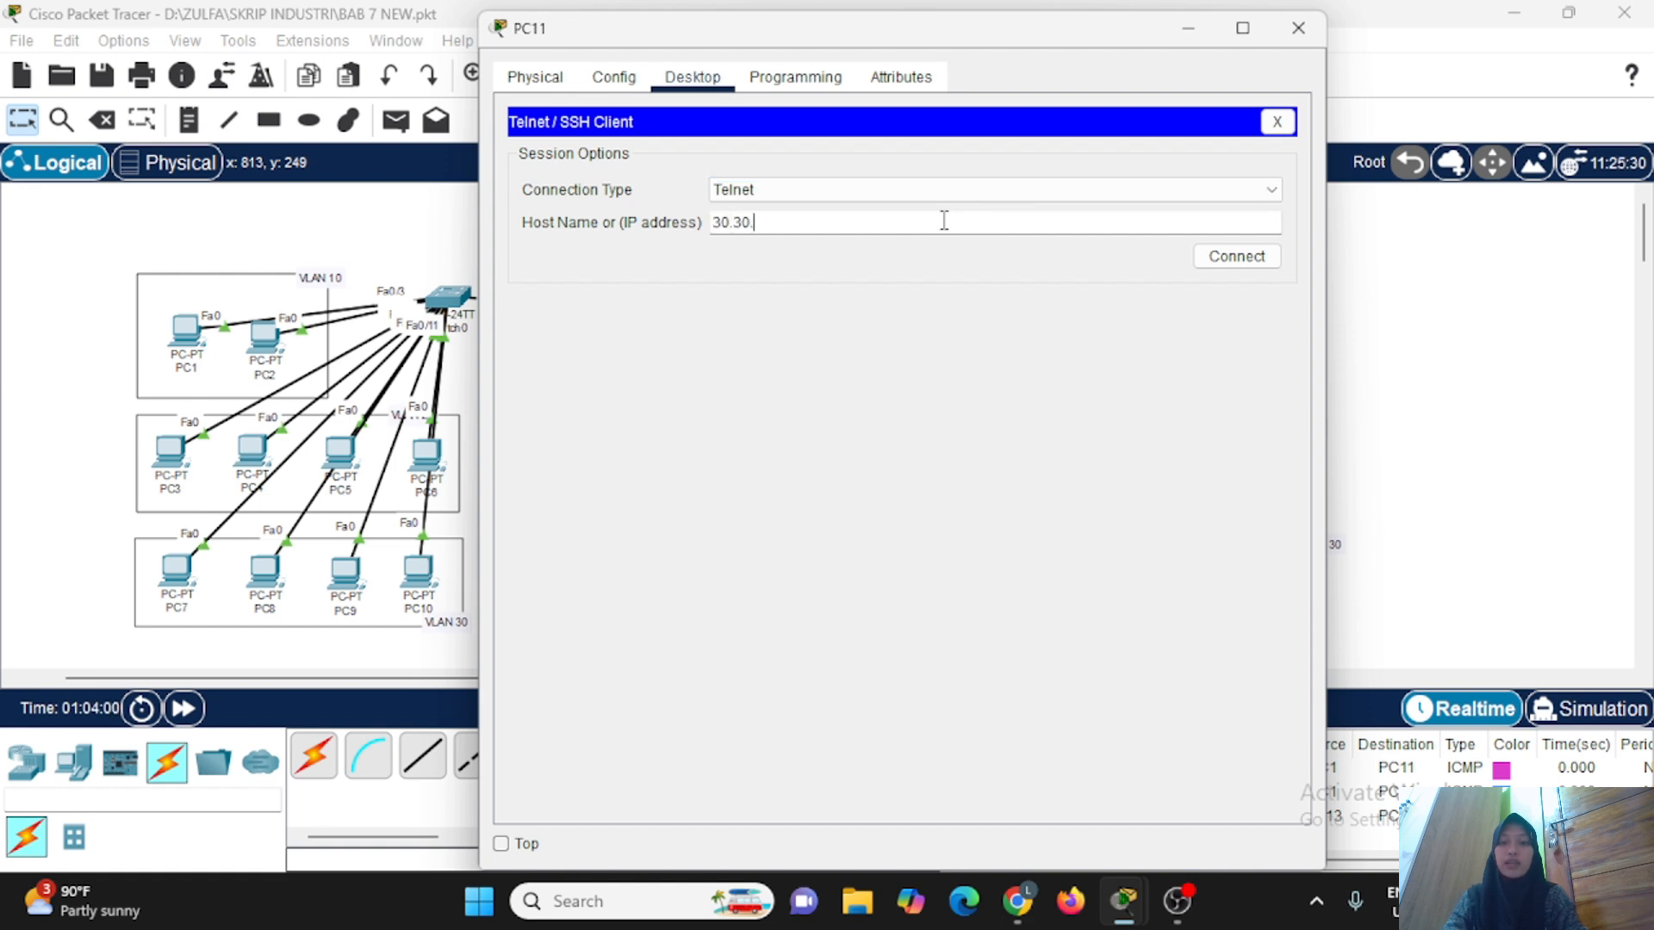
text(30.1)
click(1222, 254)
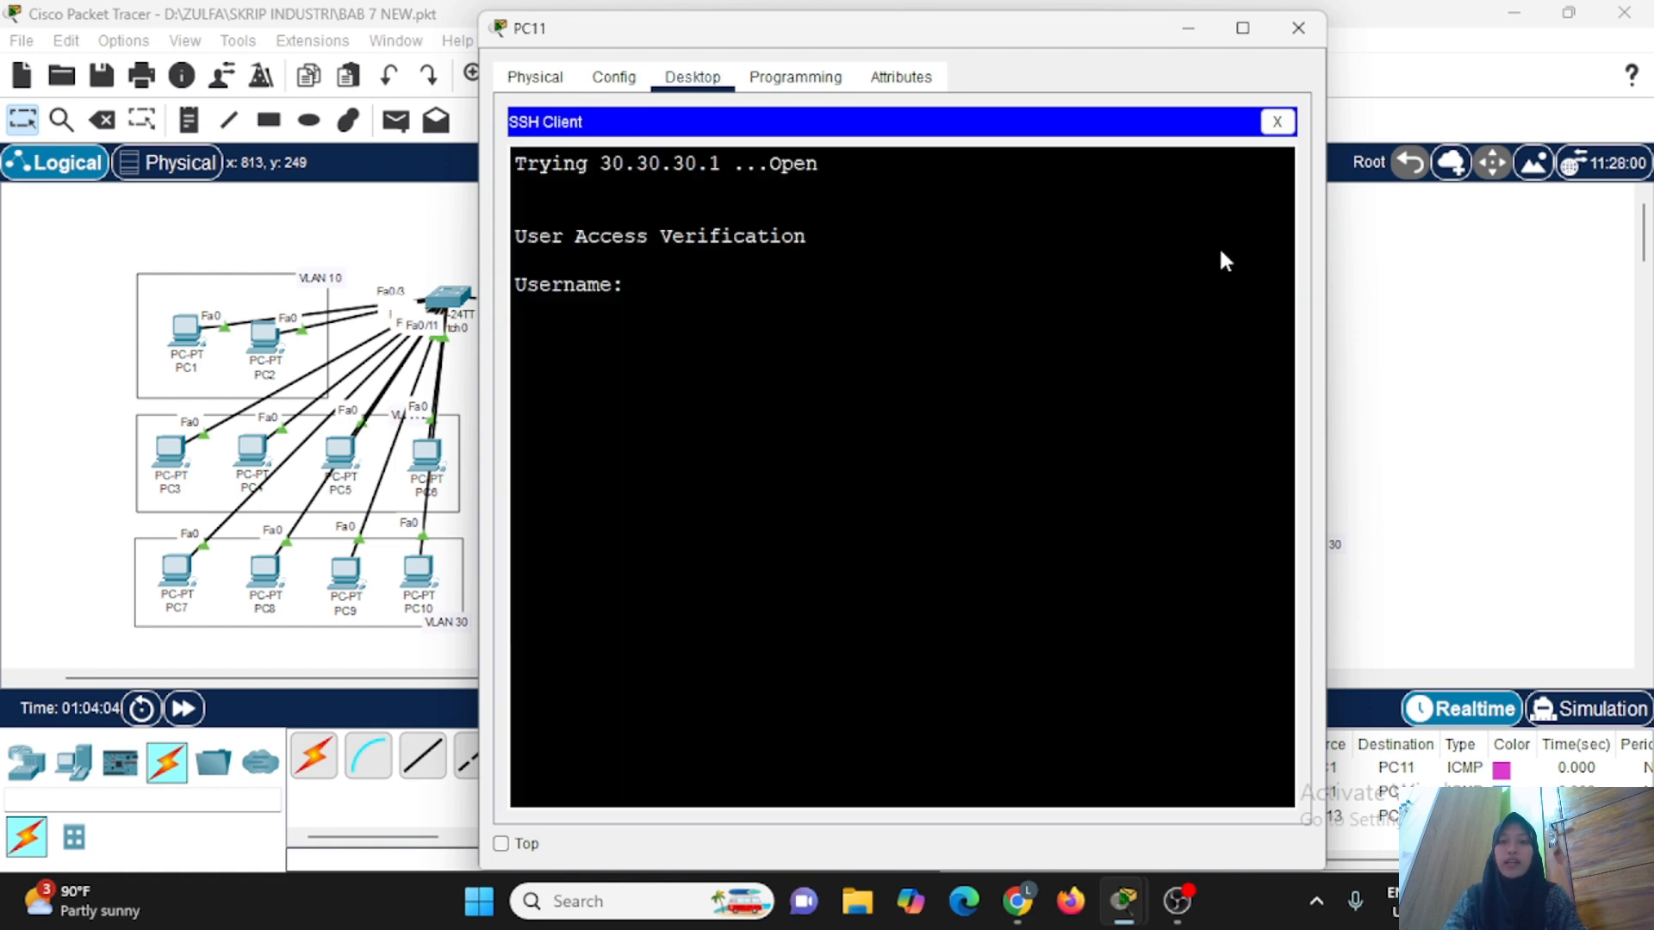
Log in to PC11's Telnet session with the local account's username and password.
text(zulfa1)
key(Return)
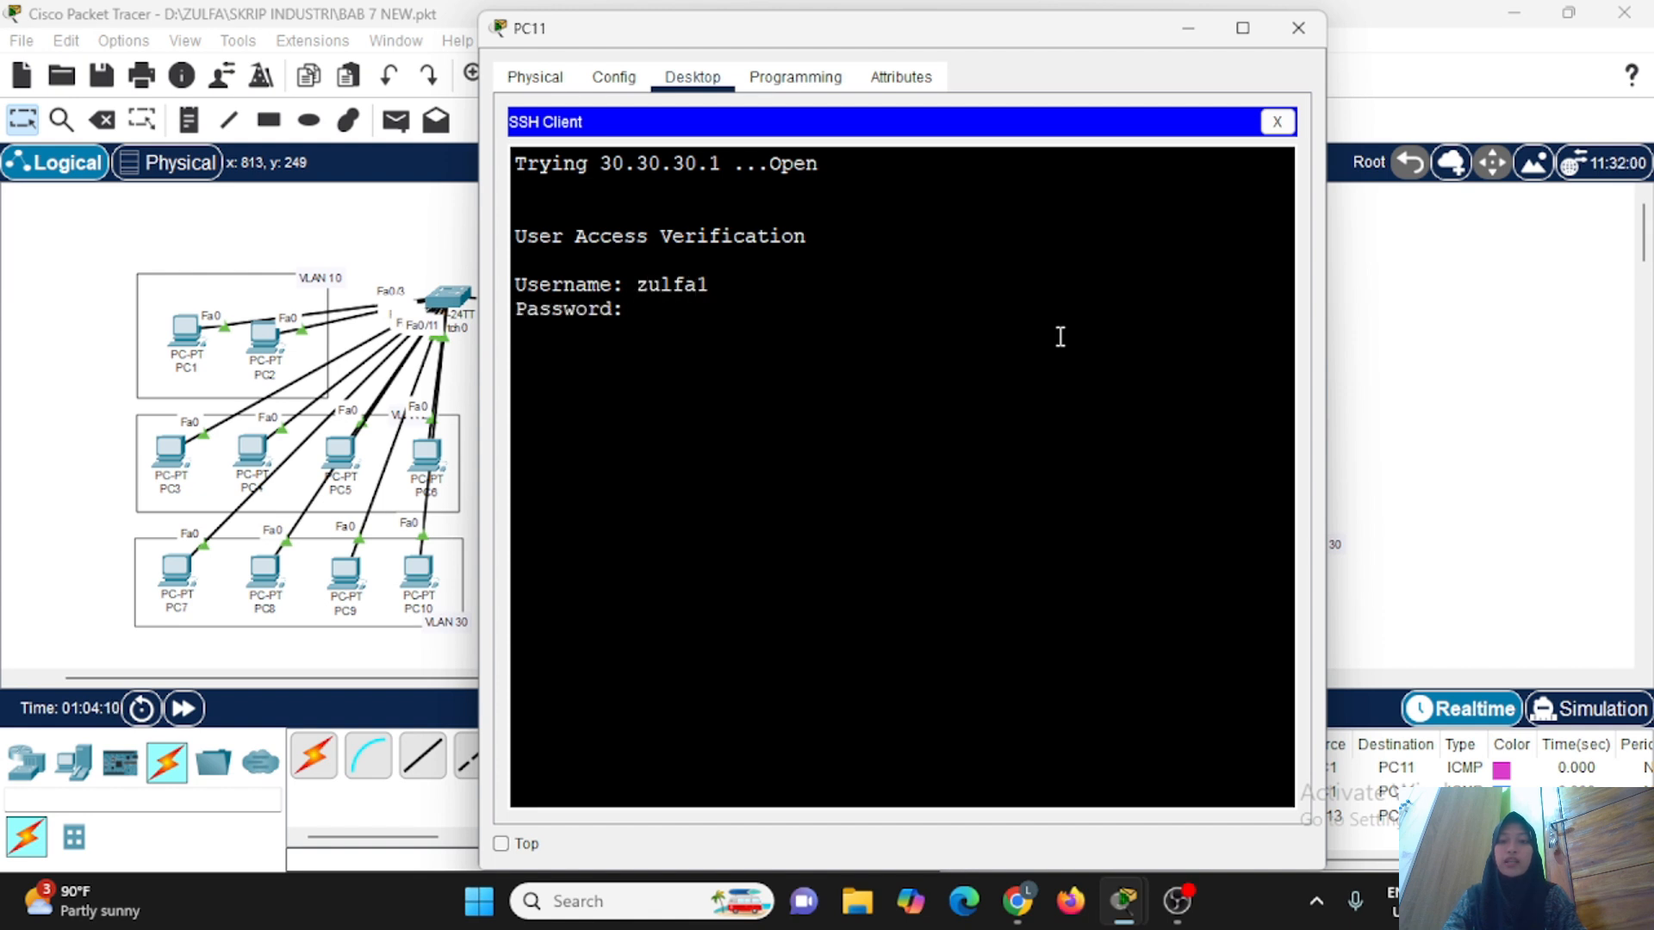
key(Return)
key(Return)
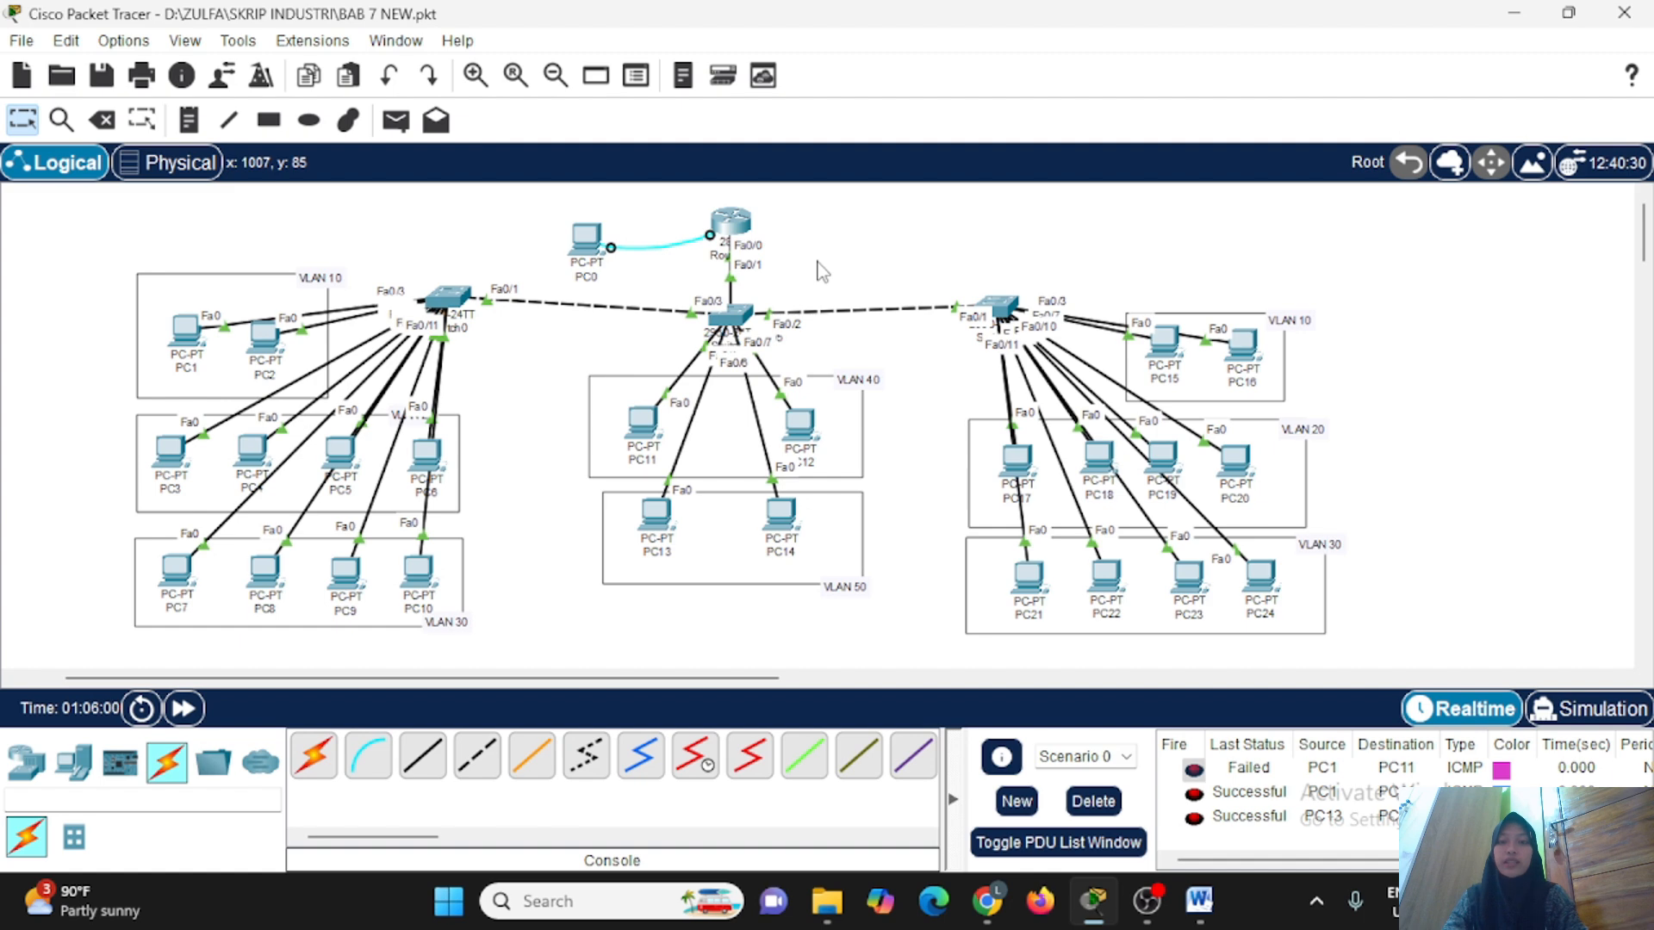
Try to generate an RSA key on Router0 with crypto key generate rsa.
click(714, 229)
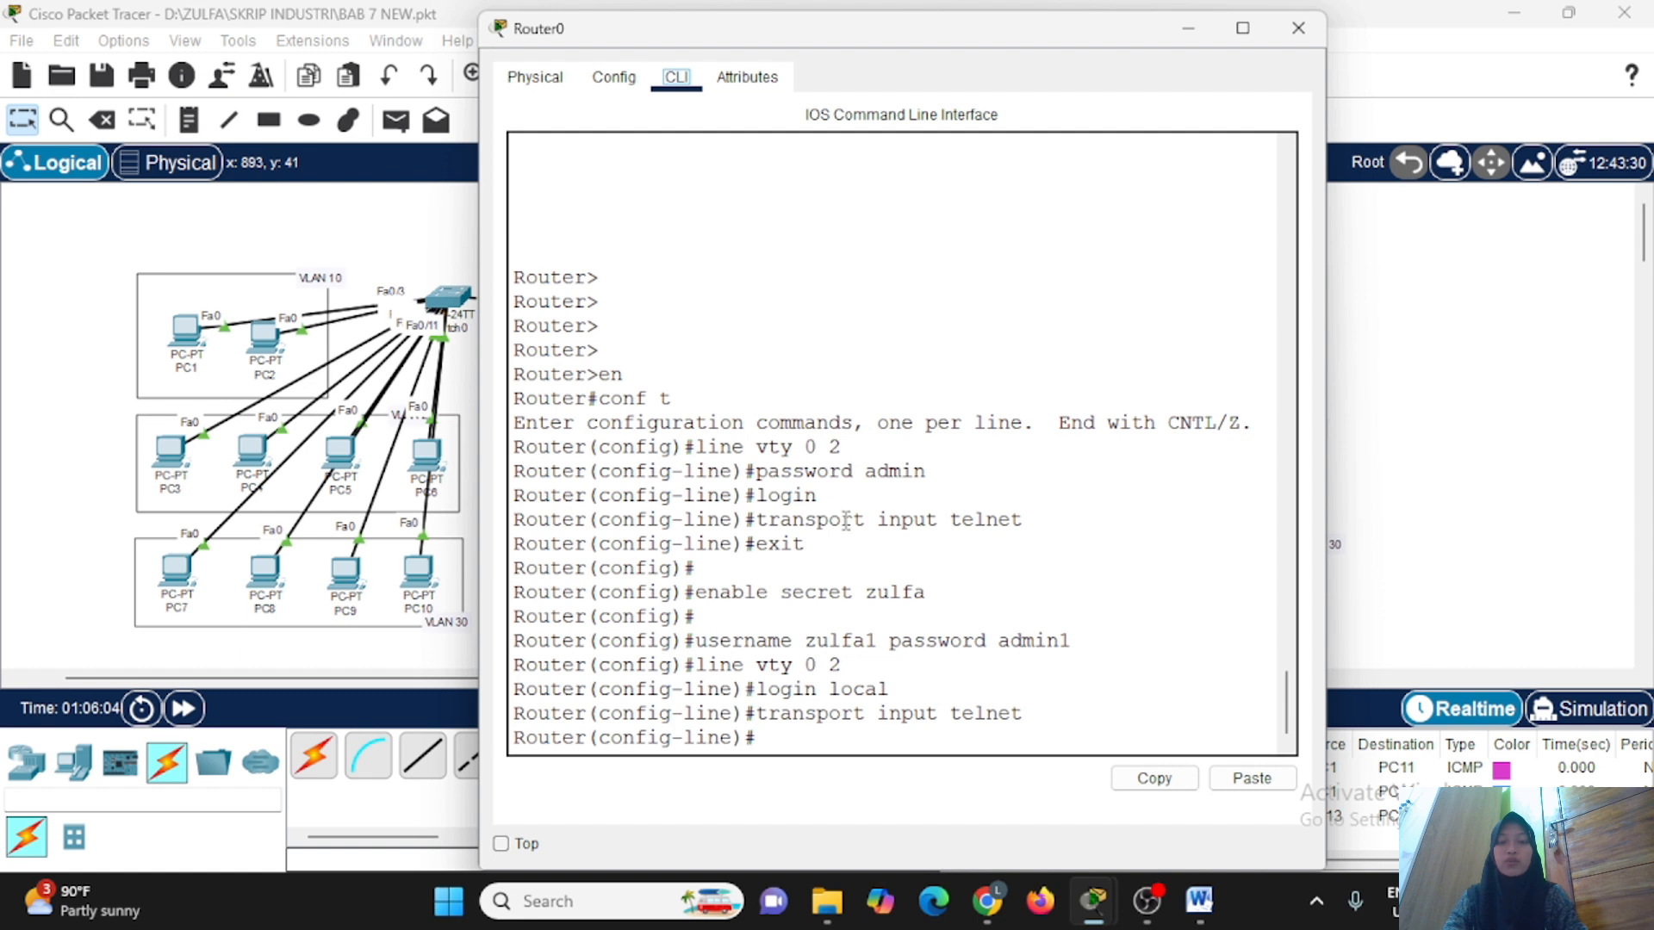
click(810, 742)
key(Return)
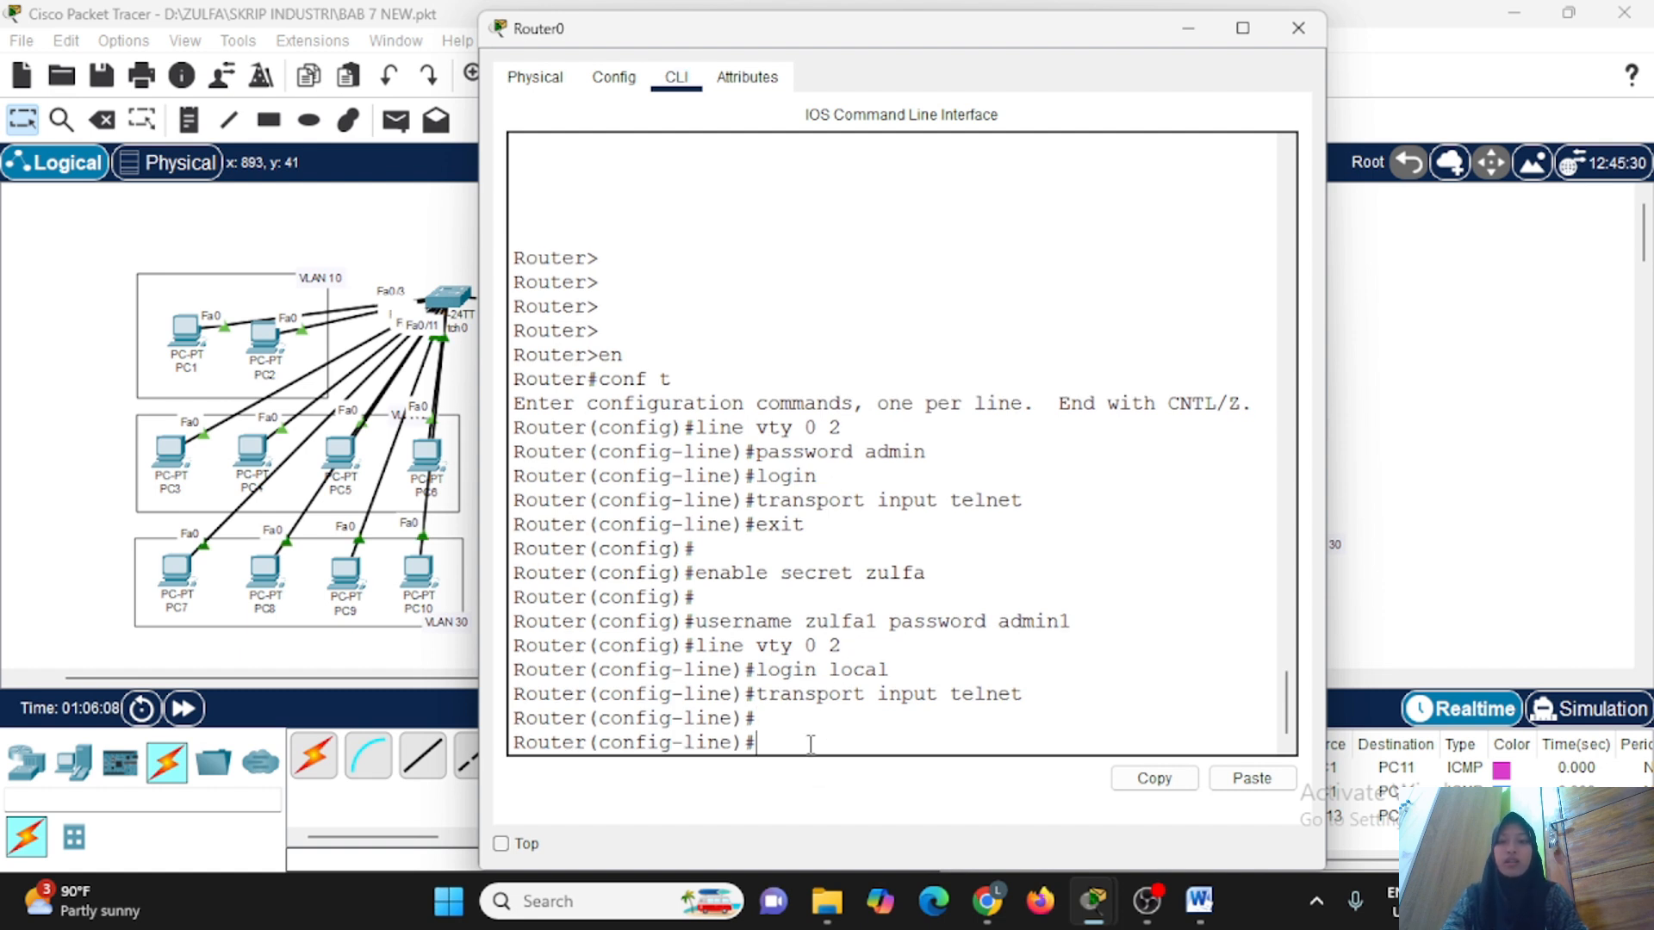
text(cry)
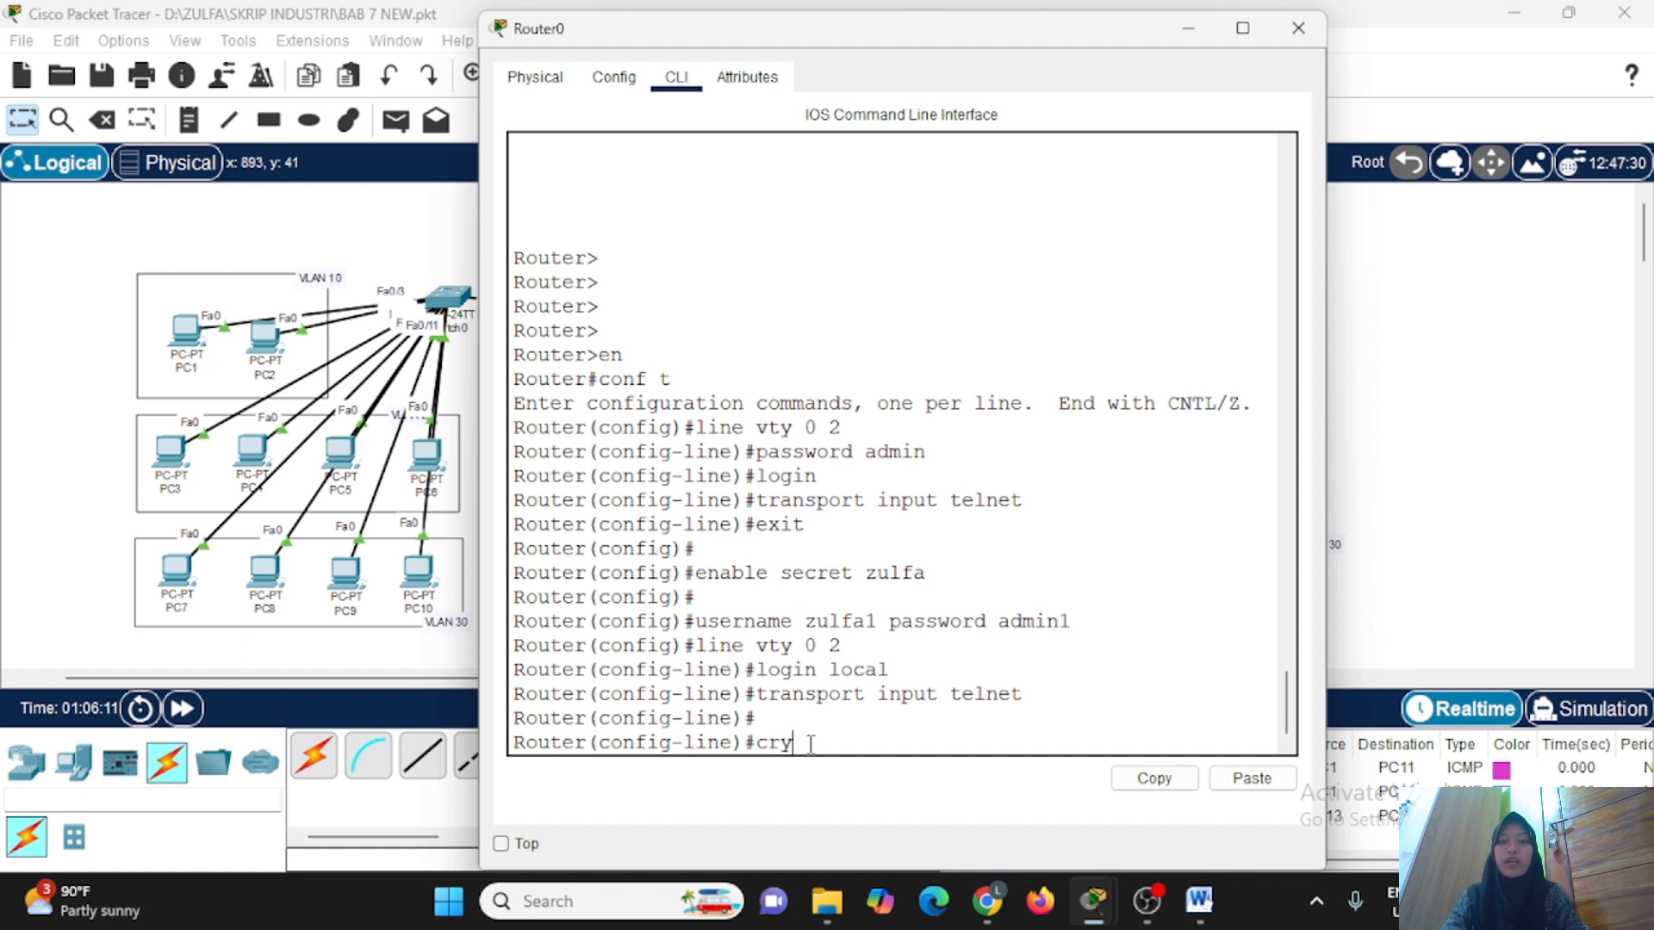
text(pto key generate rsa)
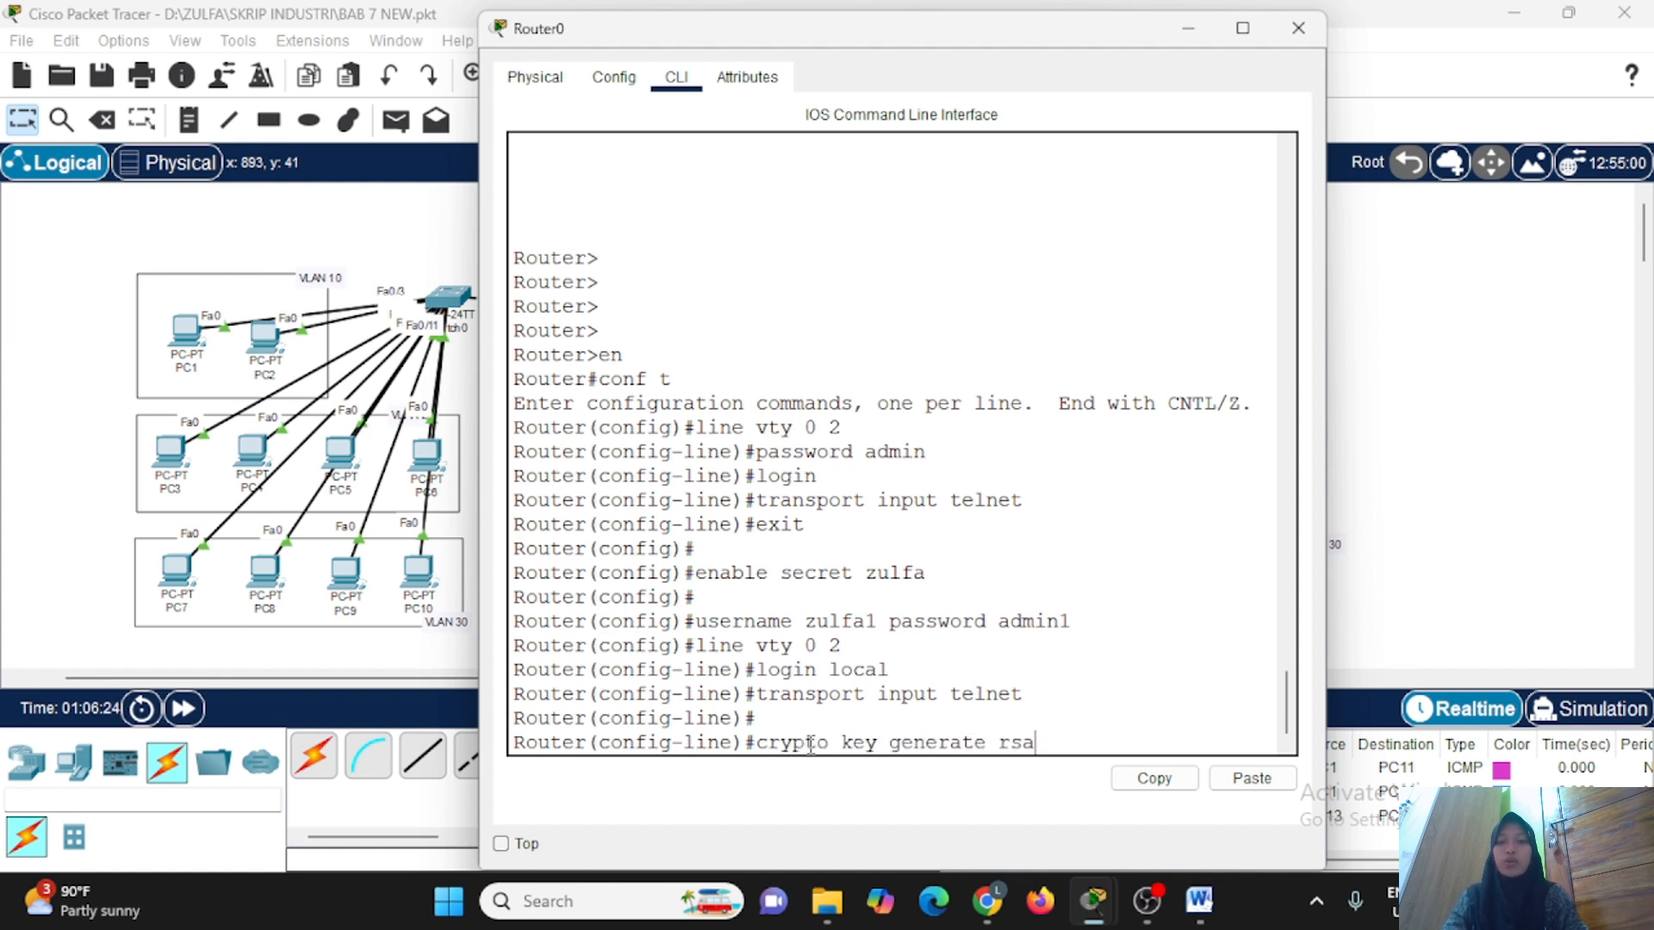
key(Return)
key(Return)
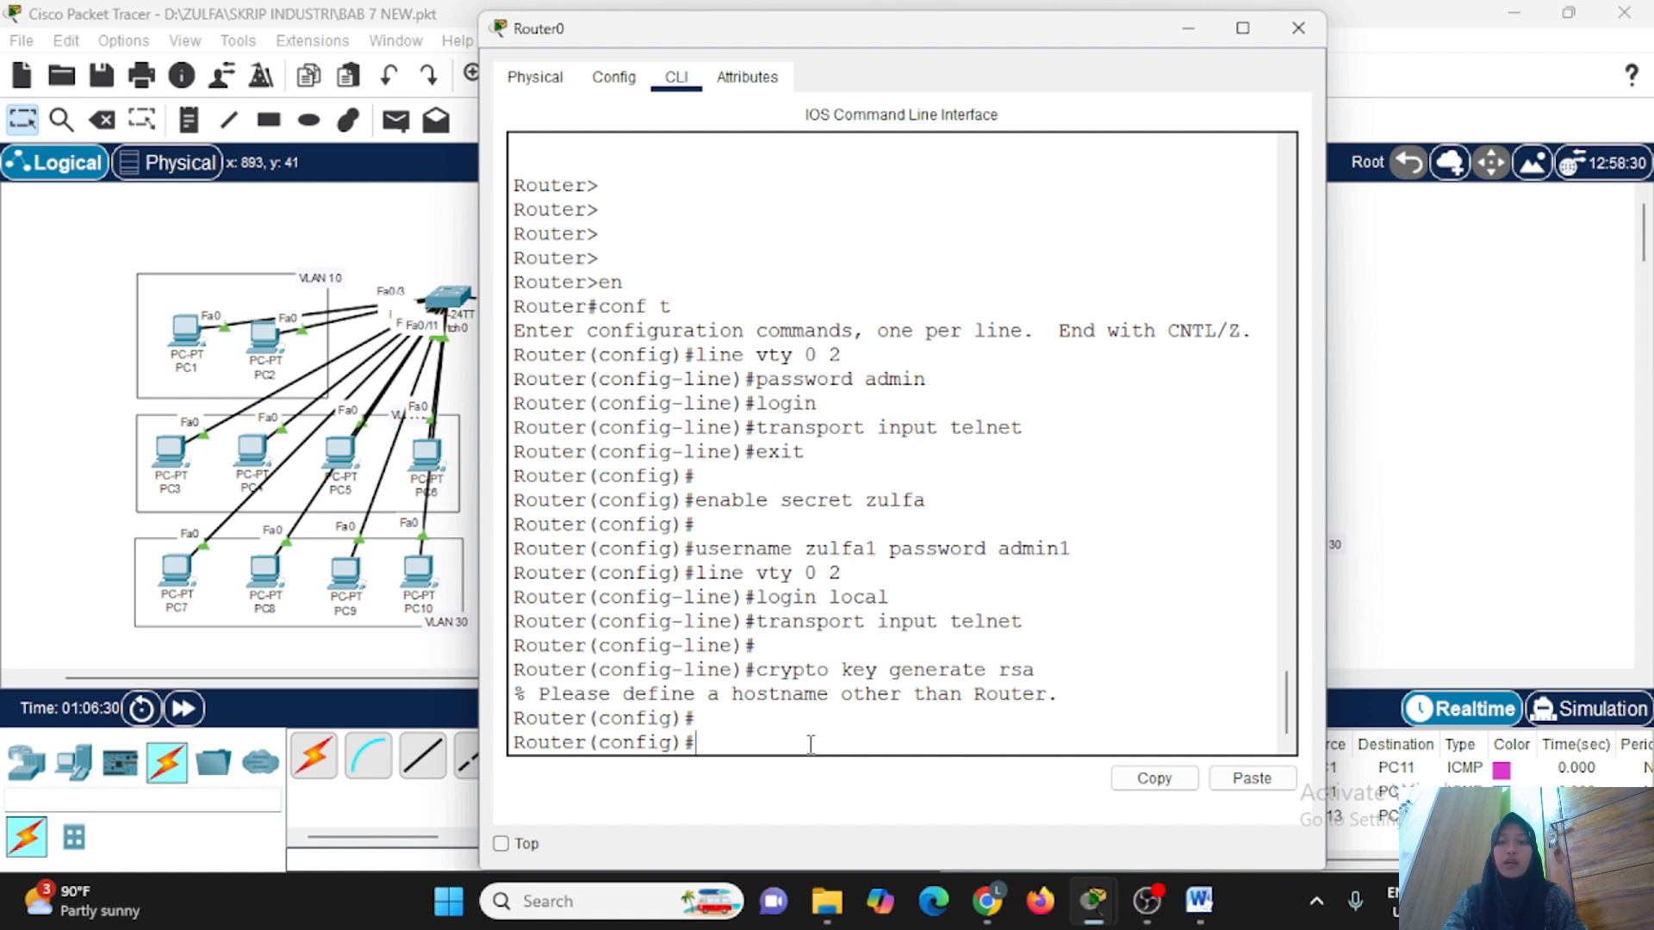
Set Router0's hostname to the administrator's first name.
text(hostname zulfa)
key(Return)
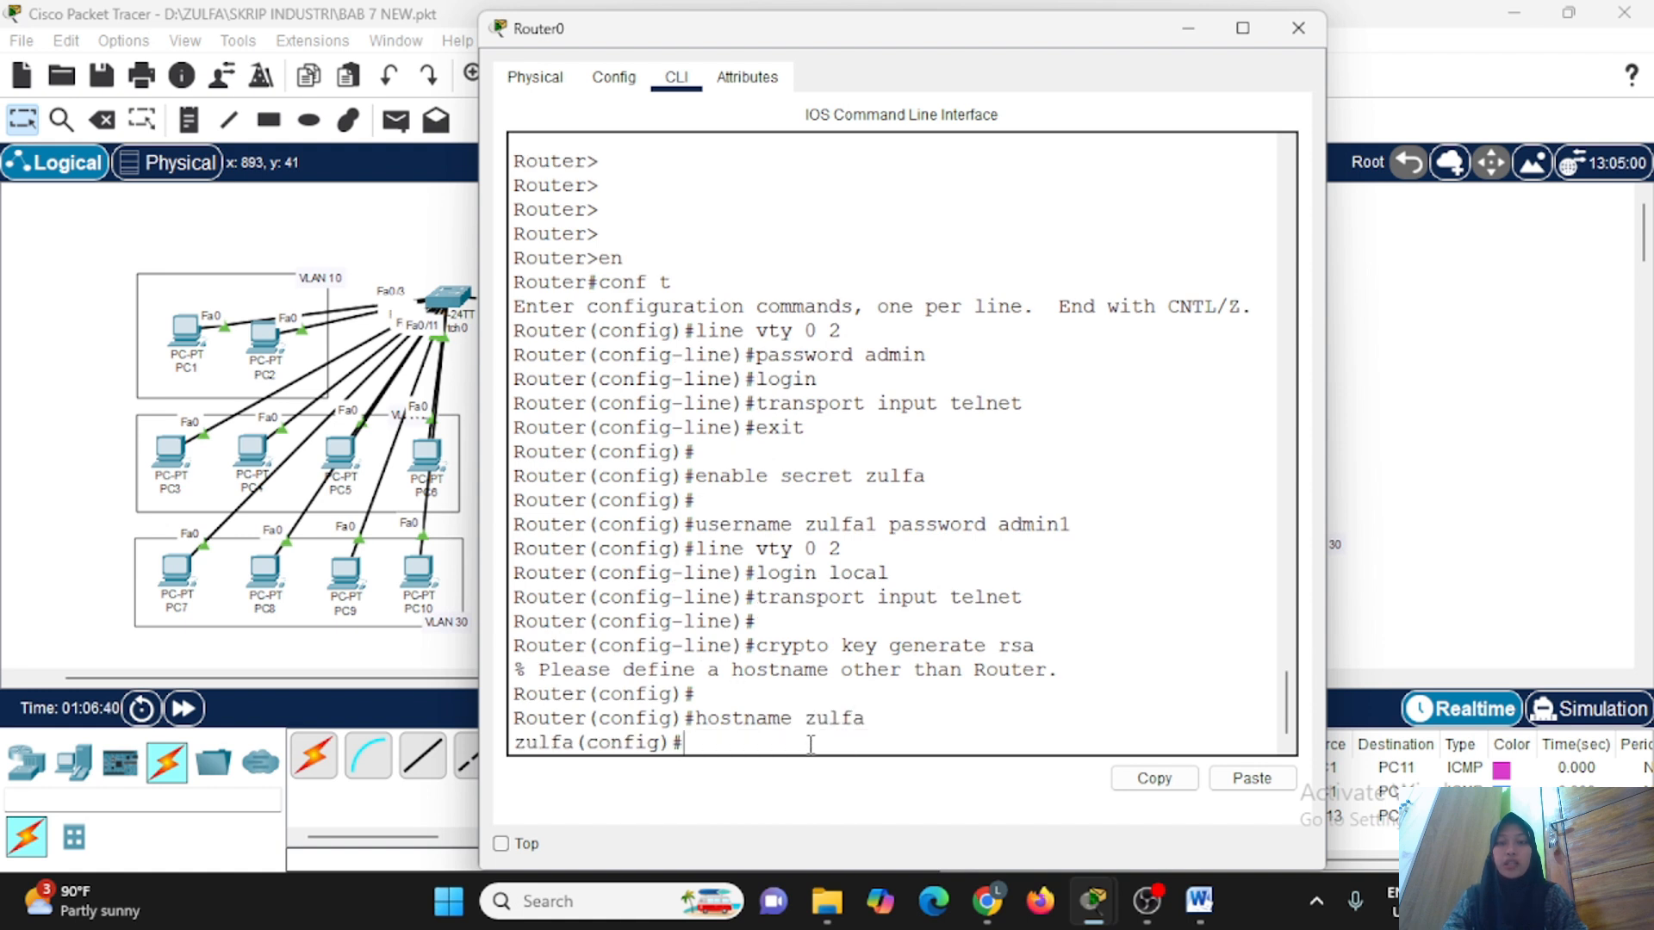
Set the router's IP domain name to the hostname followed by .com using ip domain-name.
text(ip domain)
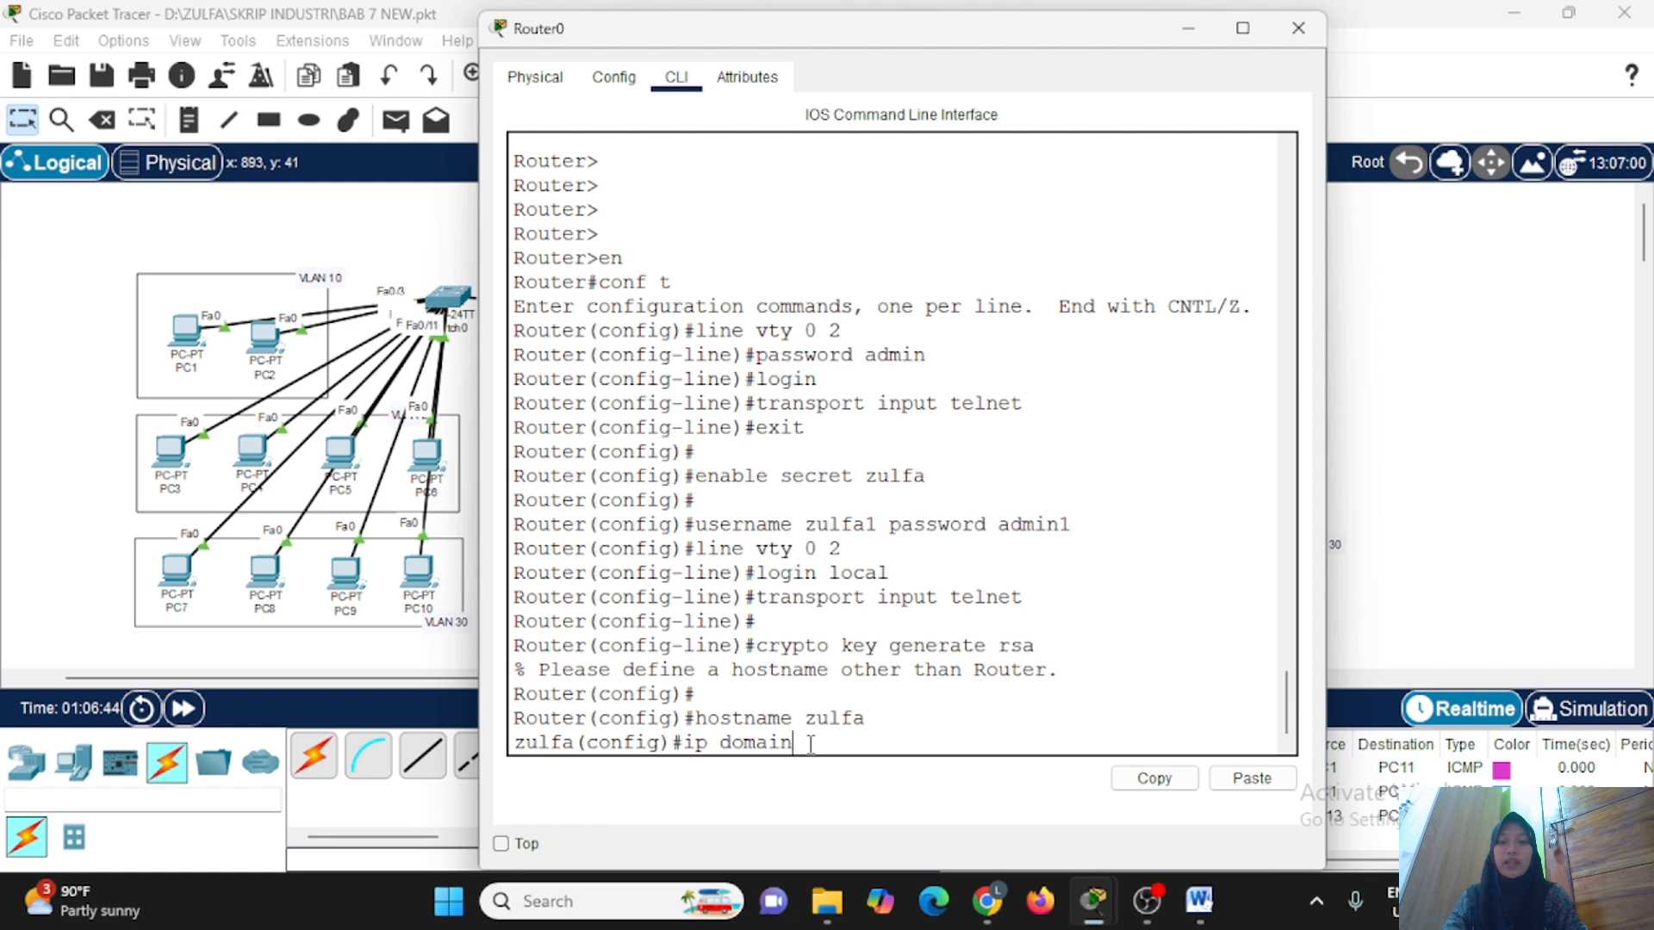
text(-name zulfa.com)
key(Return)
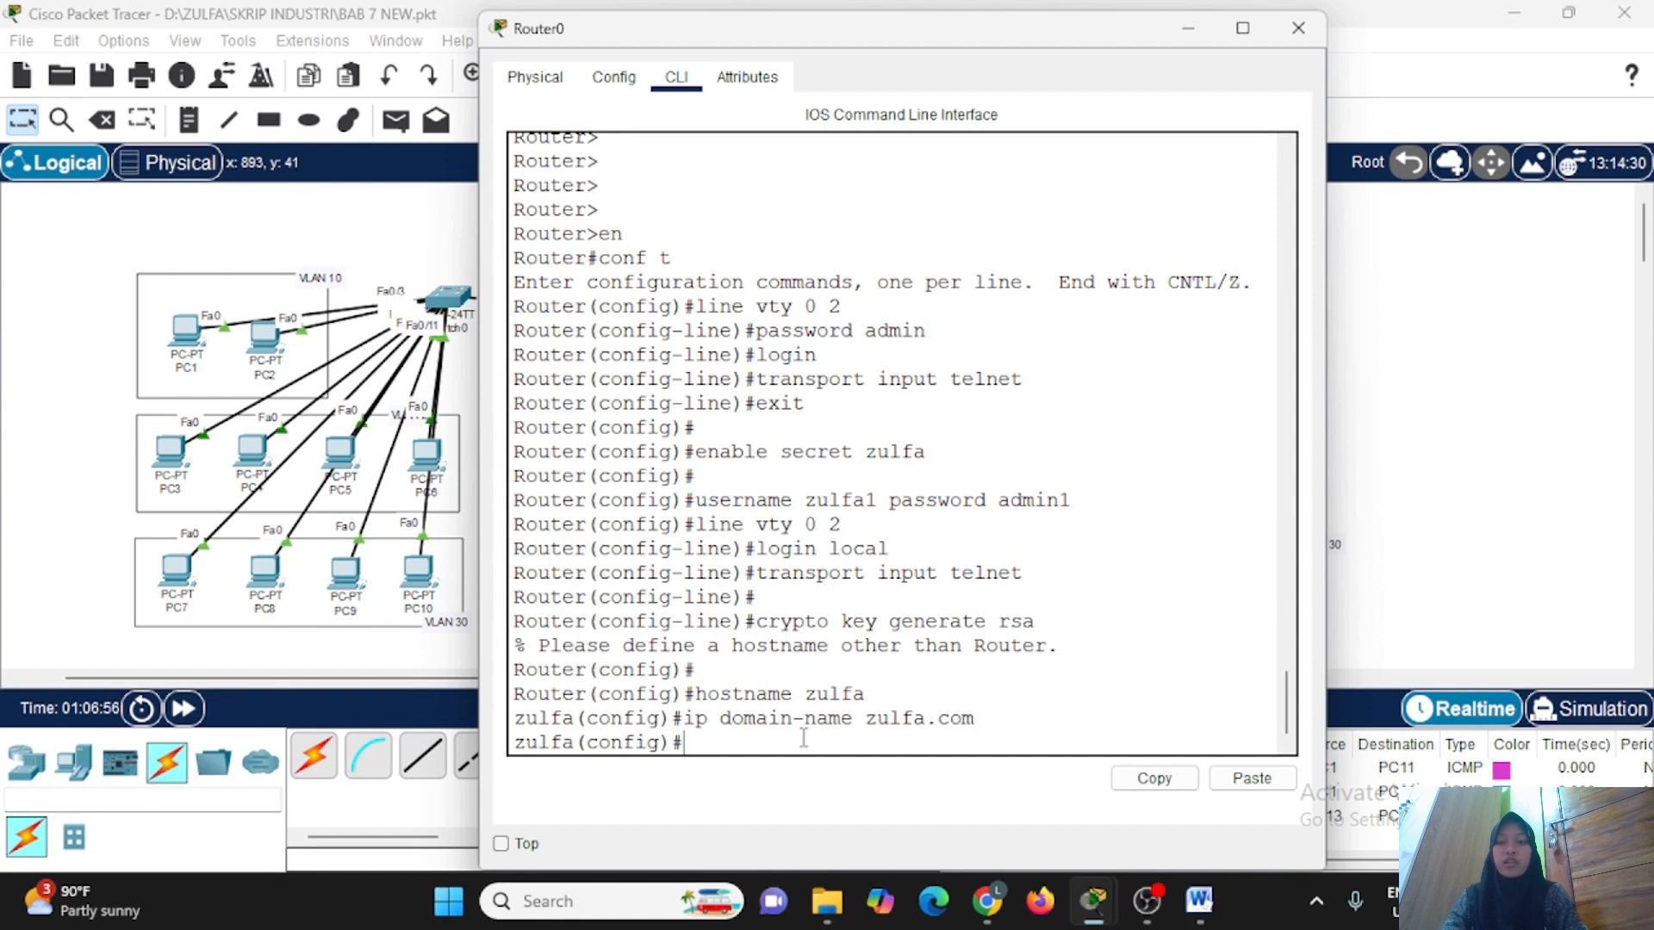
Generate an RSA key pair on the router with crypto key generate rsa and a 1024-bit modulus.
text(crypto generate)
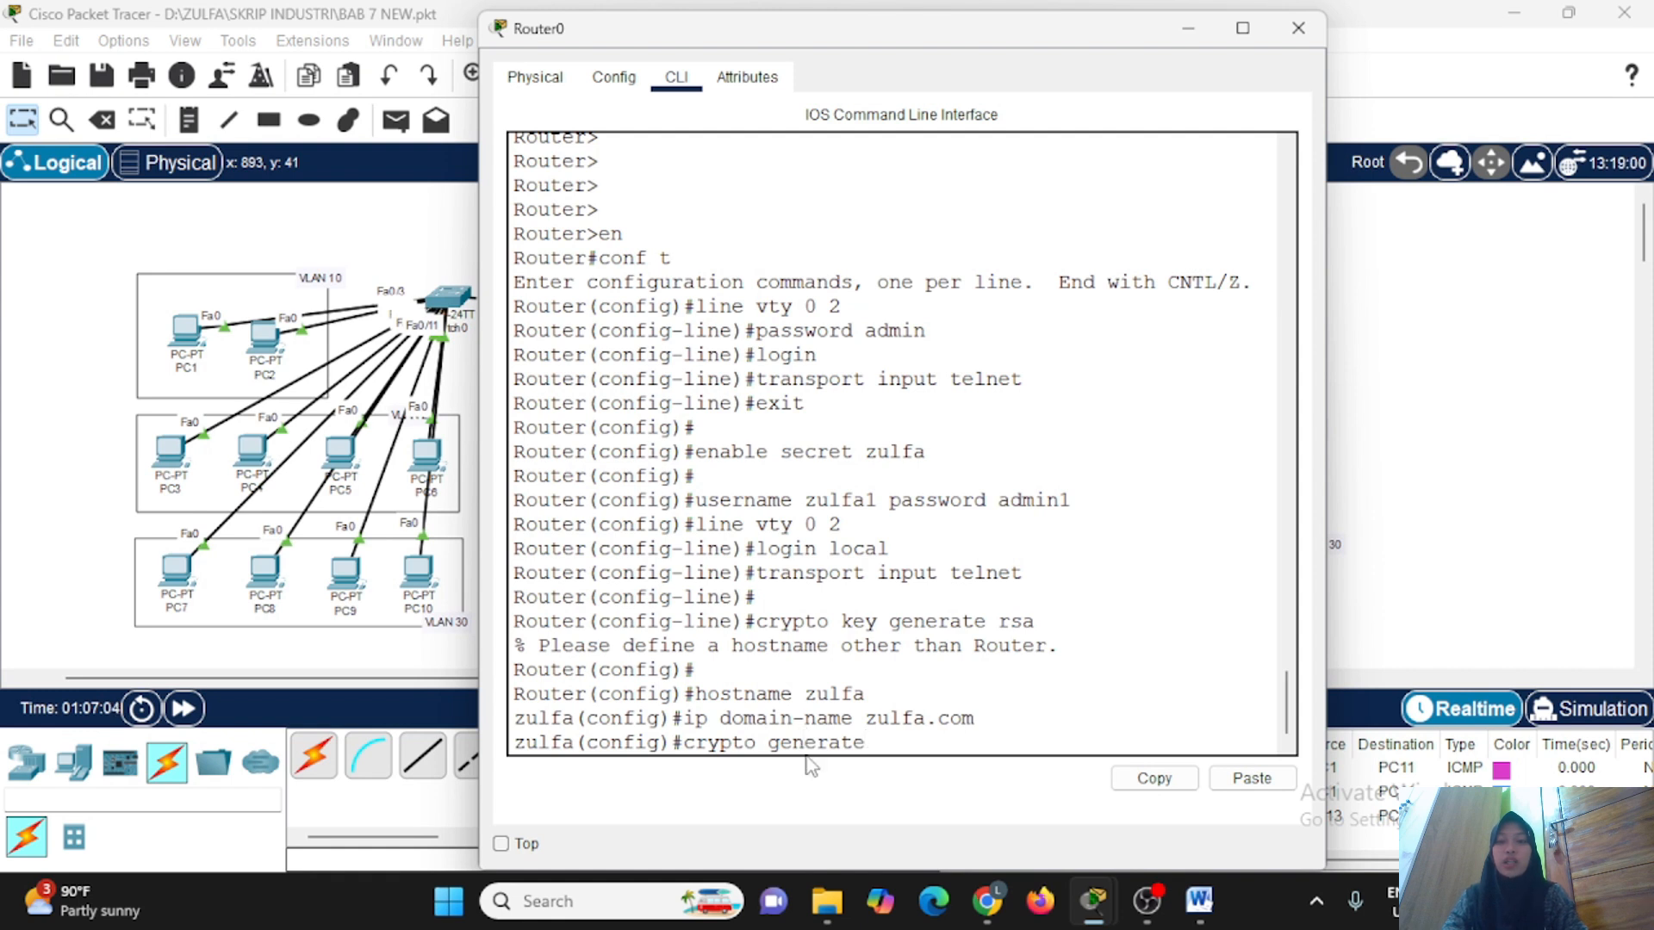
text(key)
key(BackSpace)
key(BackSpace)
key(BackSpace)
key(BackSpace)
key(BackSpace)
key(BackSpace)
key(BackSpace)
key(BackSpace)
key(BackSpace)
key(BackSpace)
key(BackSpace)
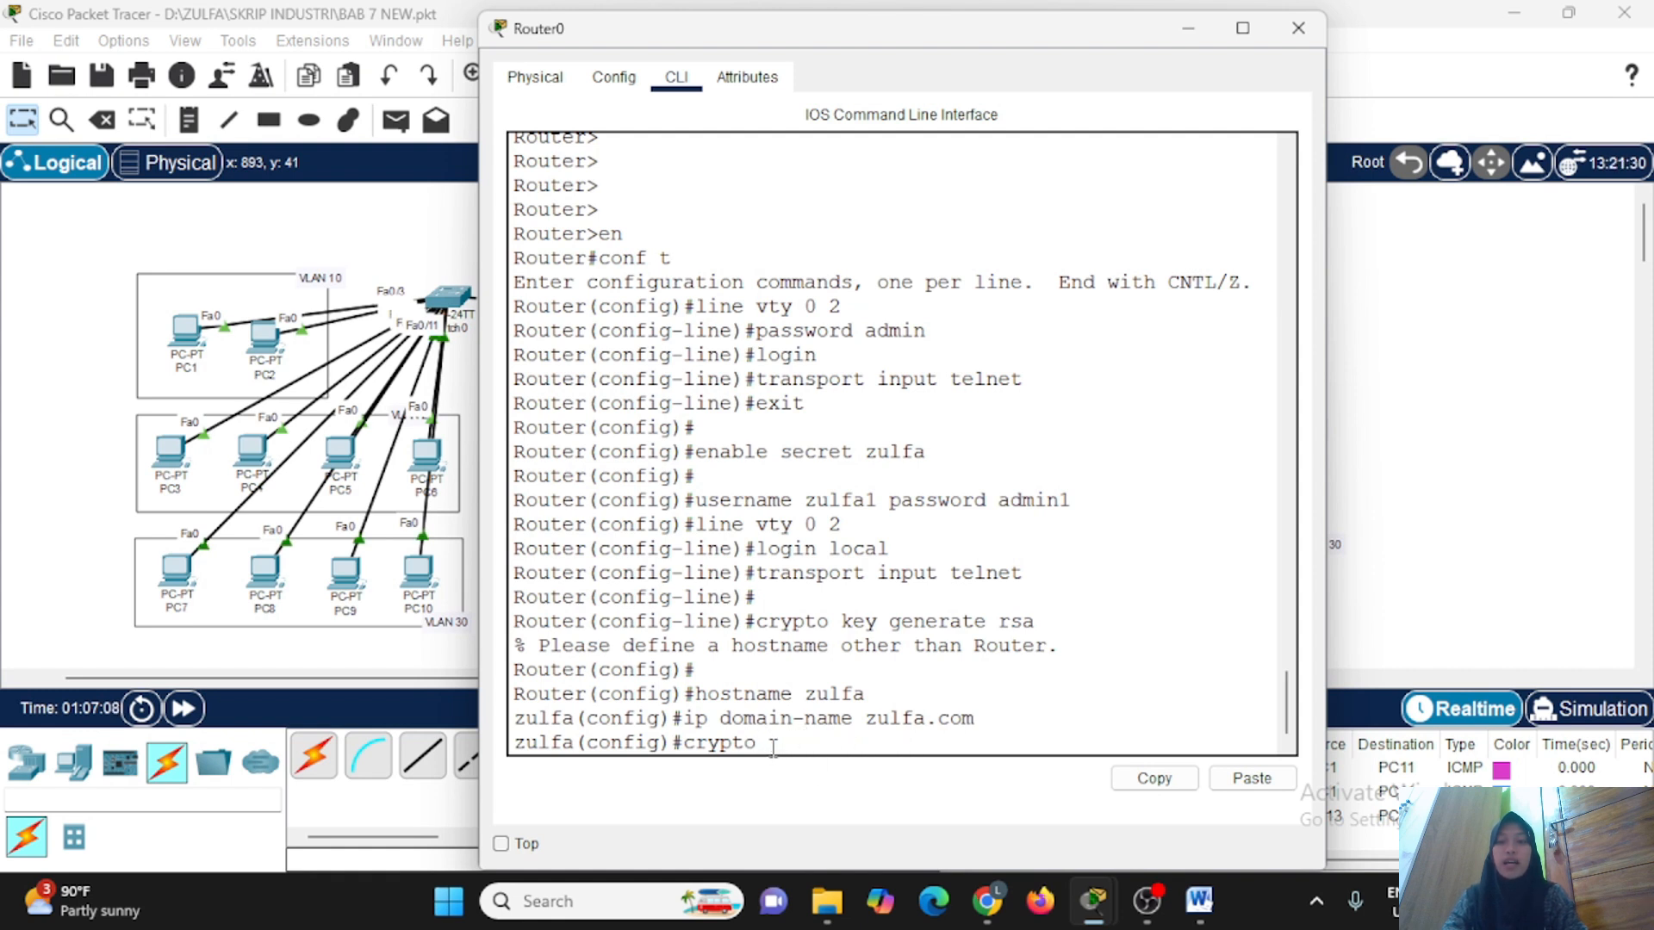
text(key generate rsa)
key(Return)
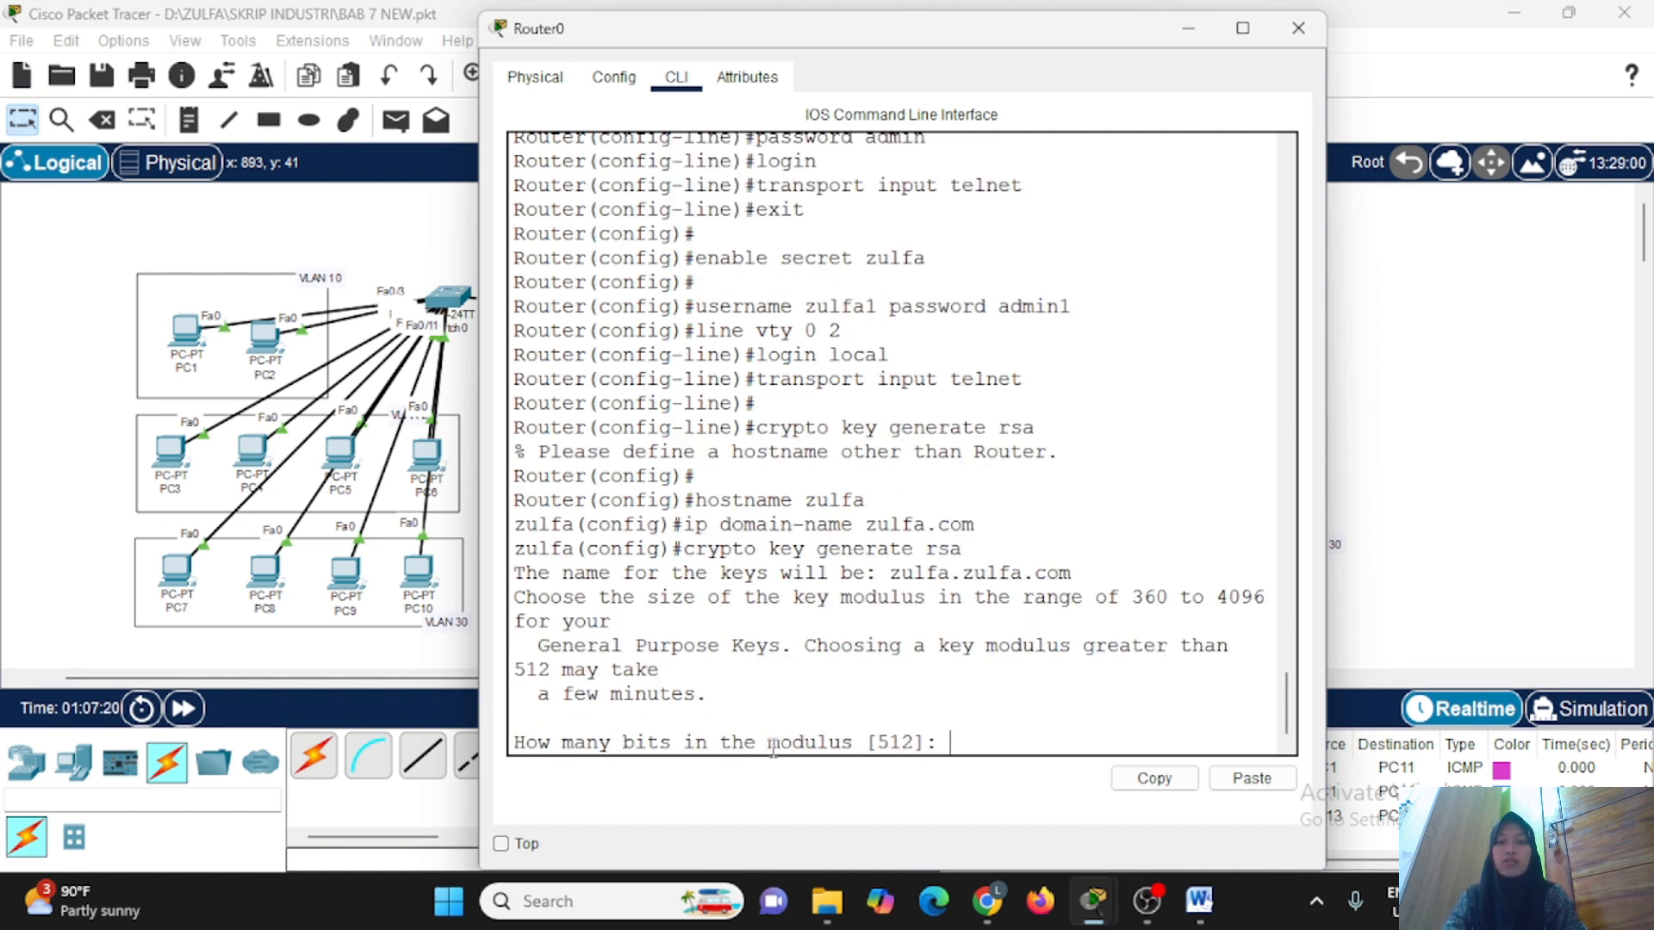
text(1024)
key(Return)
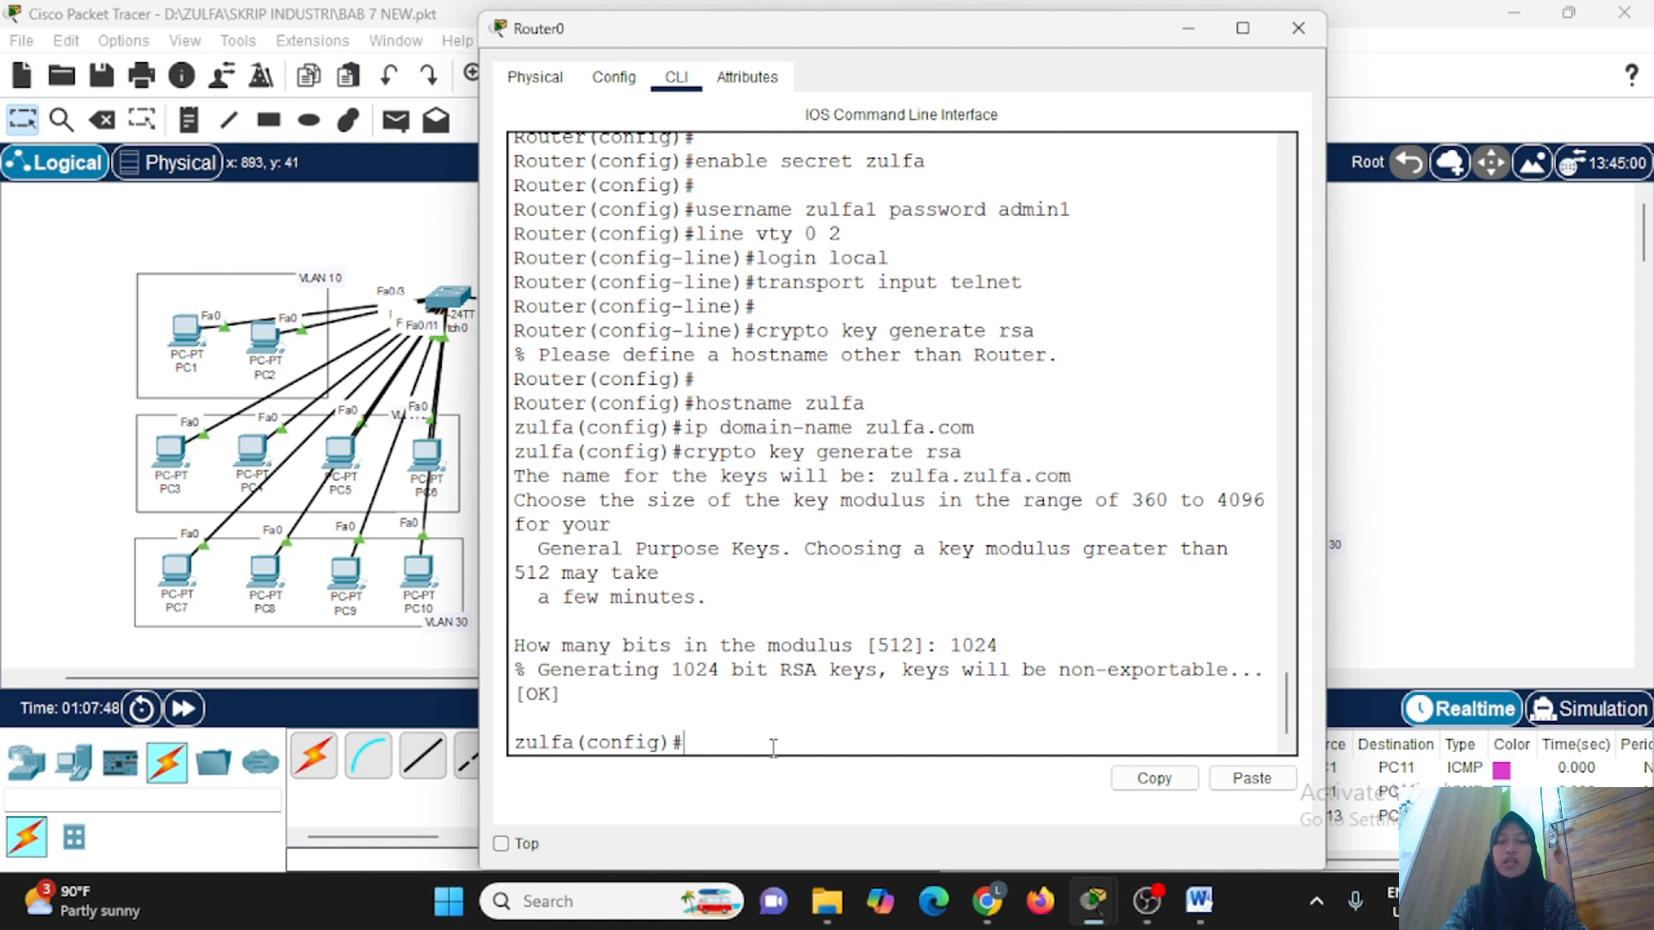
Set the transport input of VTY lines 0 to 2 to SSH, exit line configuration and minimize the router window.
text(line vty 0 2)
key(Return)
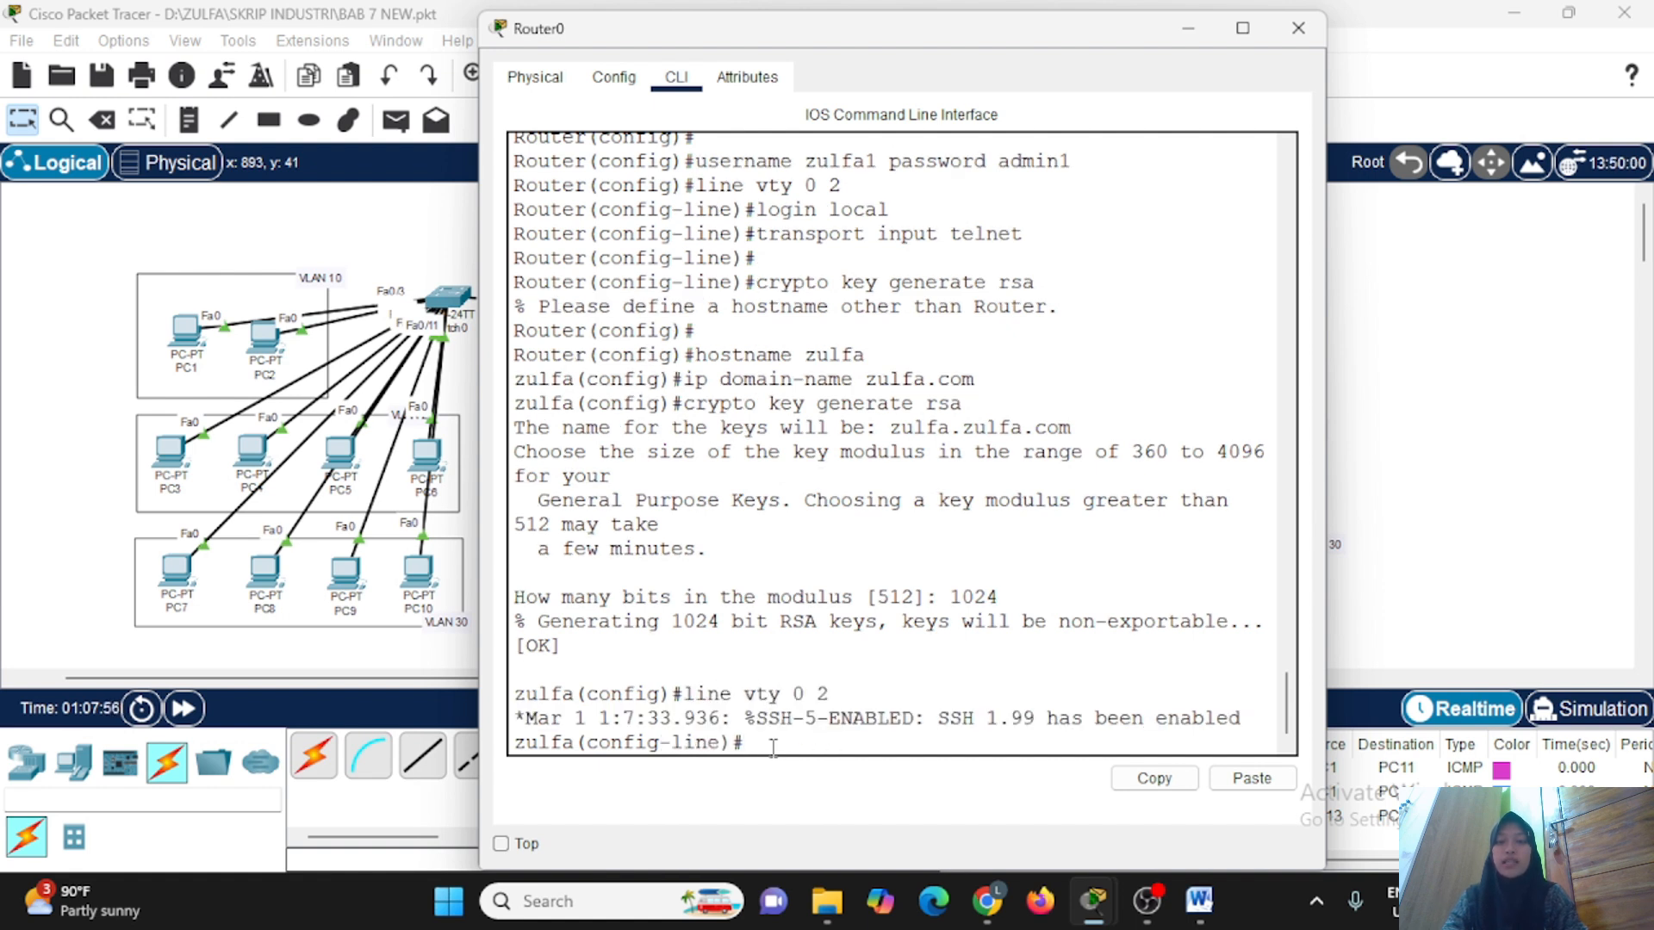
key(Return)
text(transport inpu)
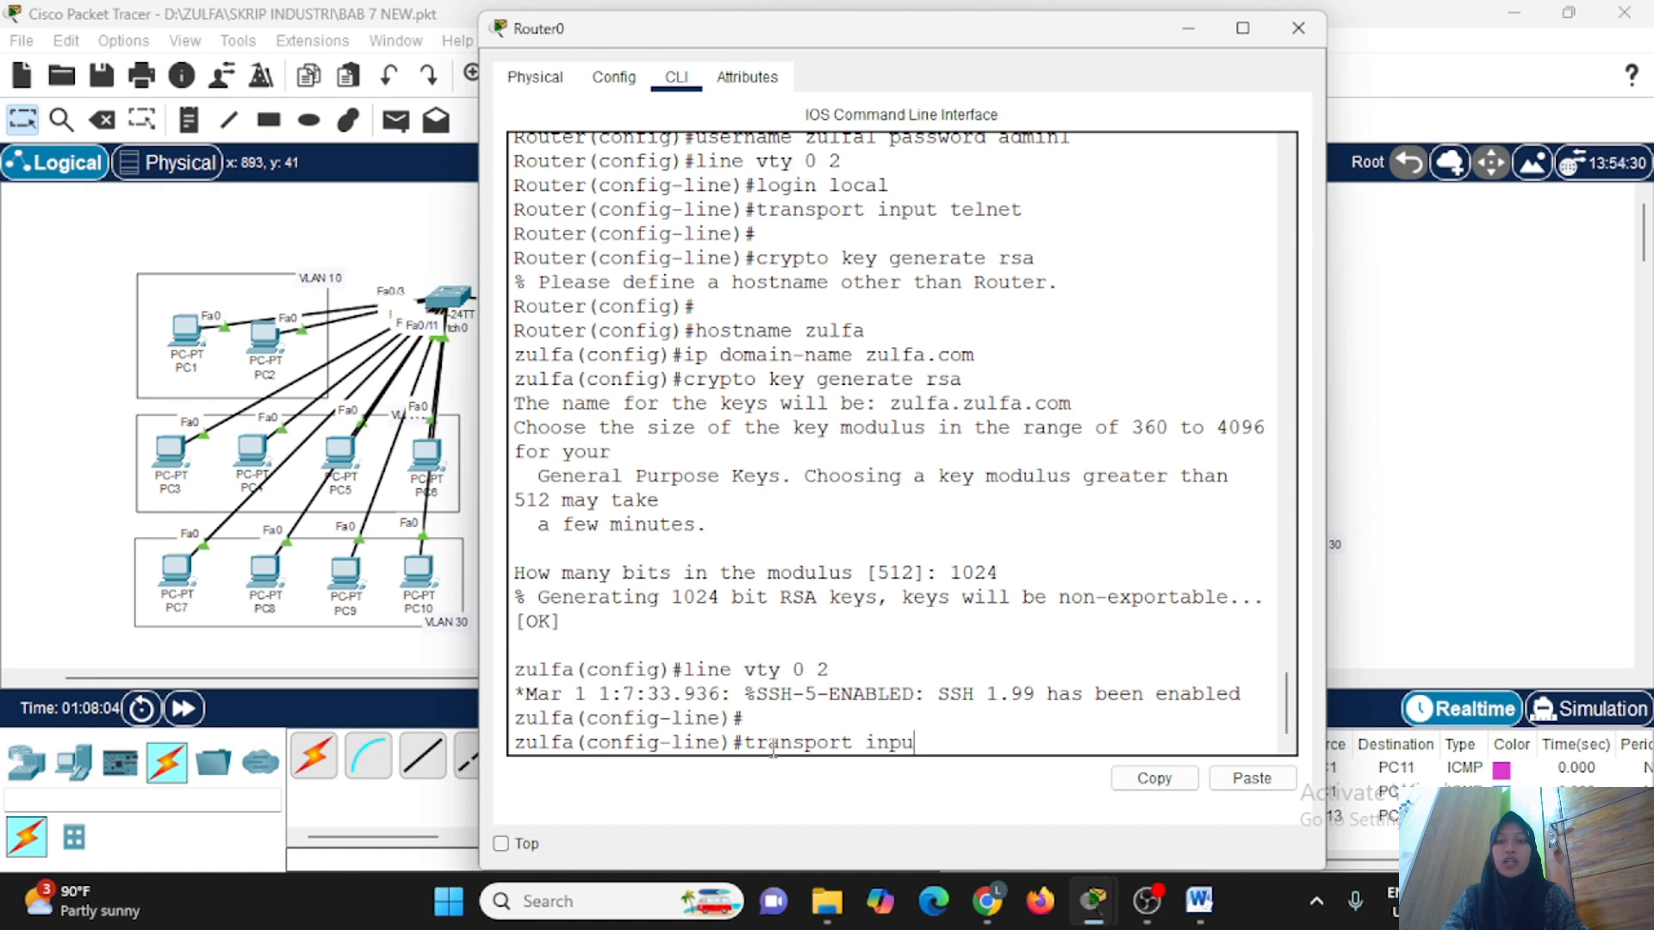
text(t ssh)
key(Return)
text(exit)
key(Return)
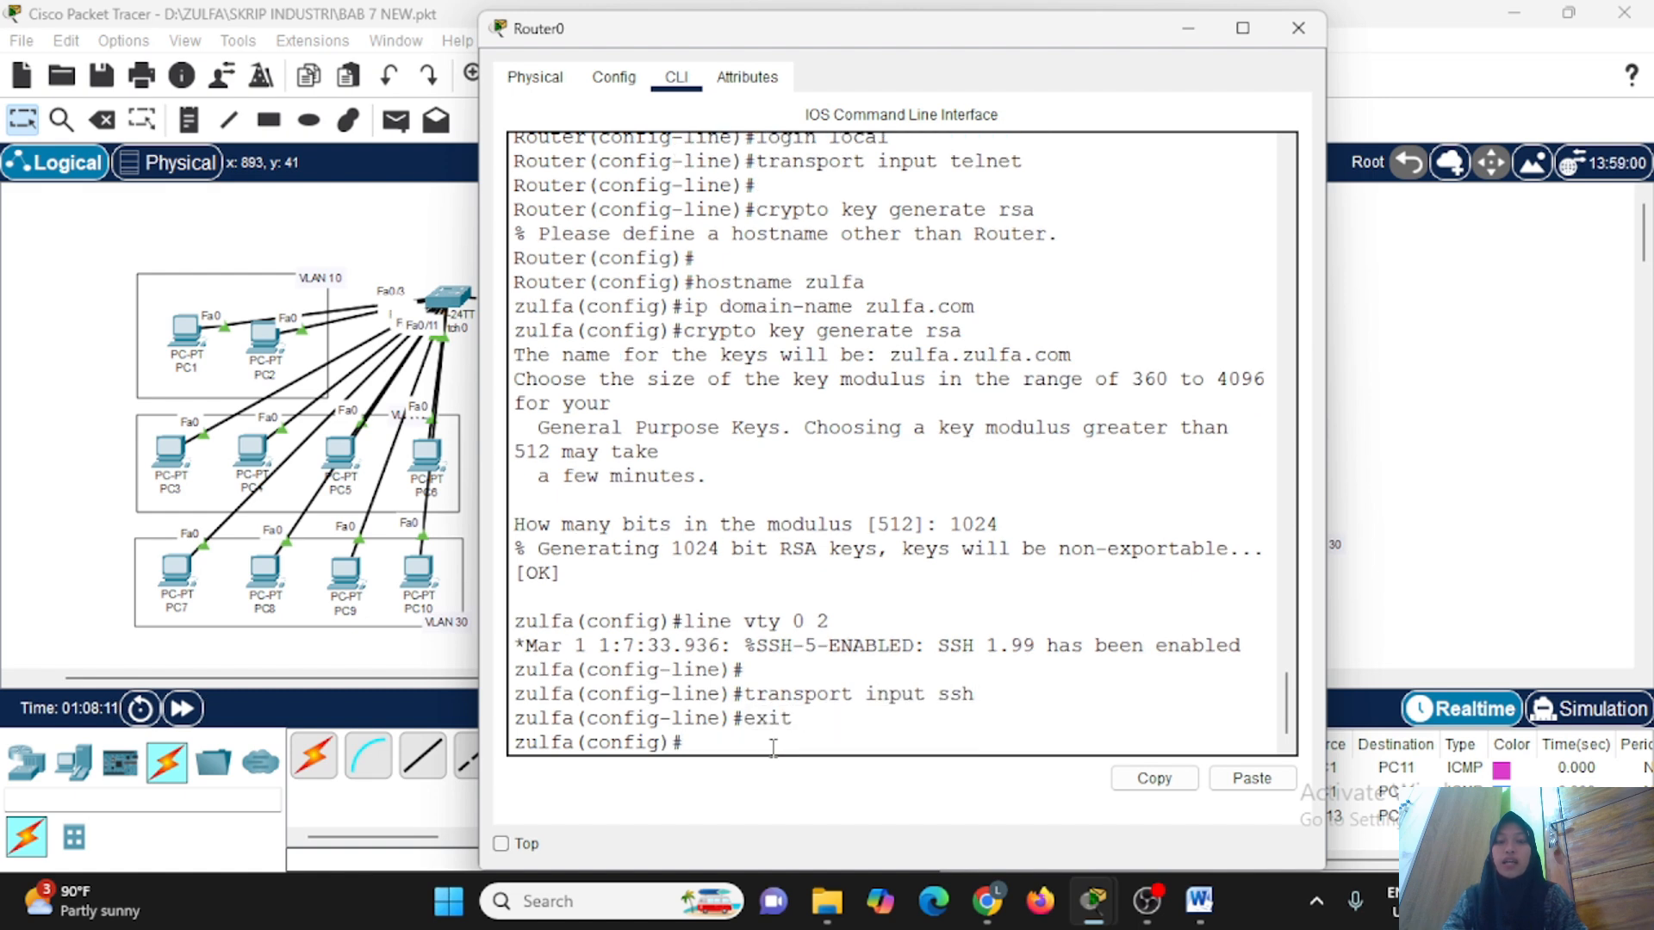
click(1189, 38)
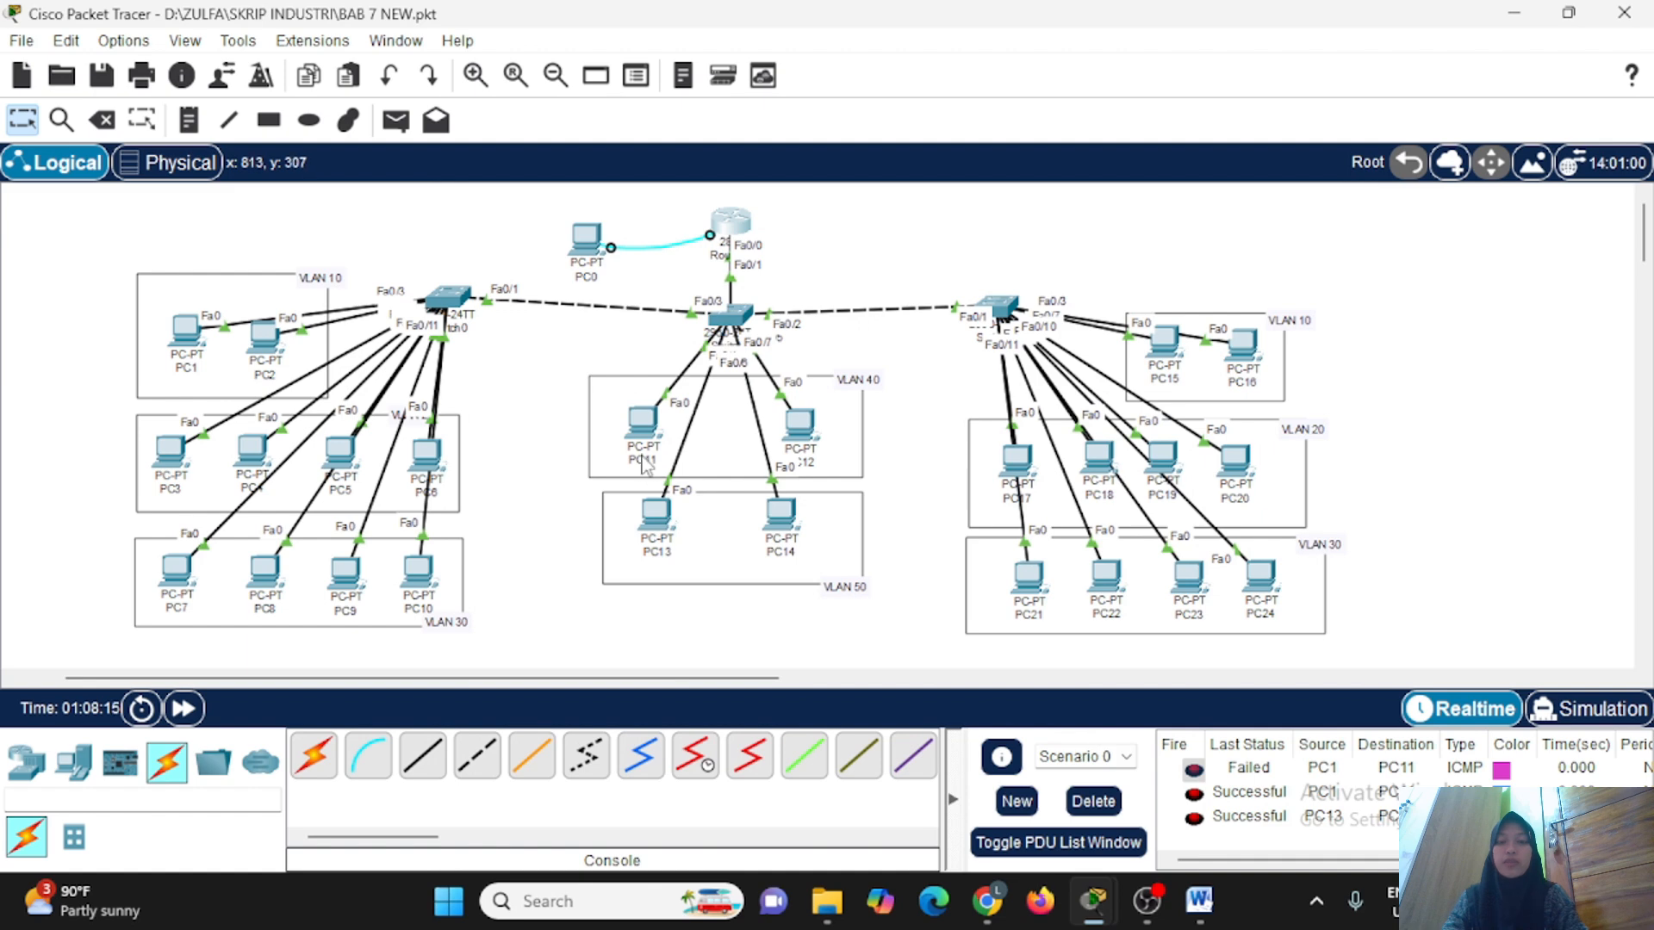
Open the Telnet/SSH client on PC13 and set its connection type to SSH.
click(652, 521)
scroll(927, 541, down, 4)
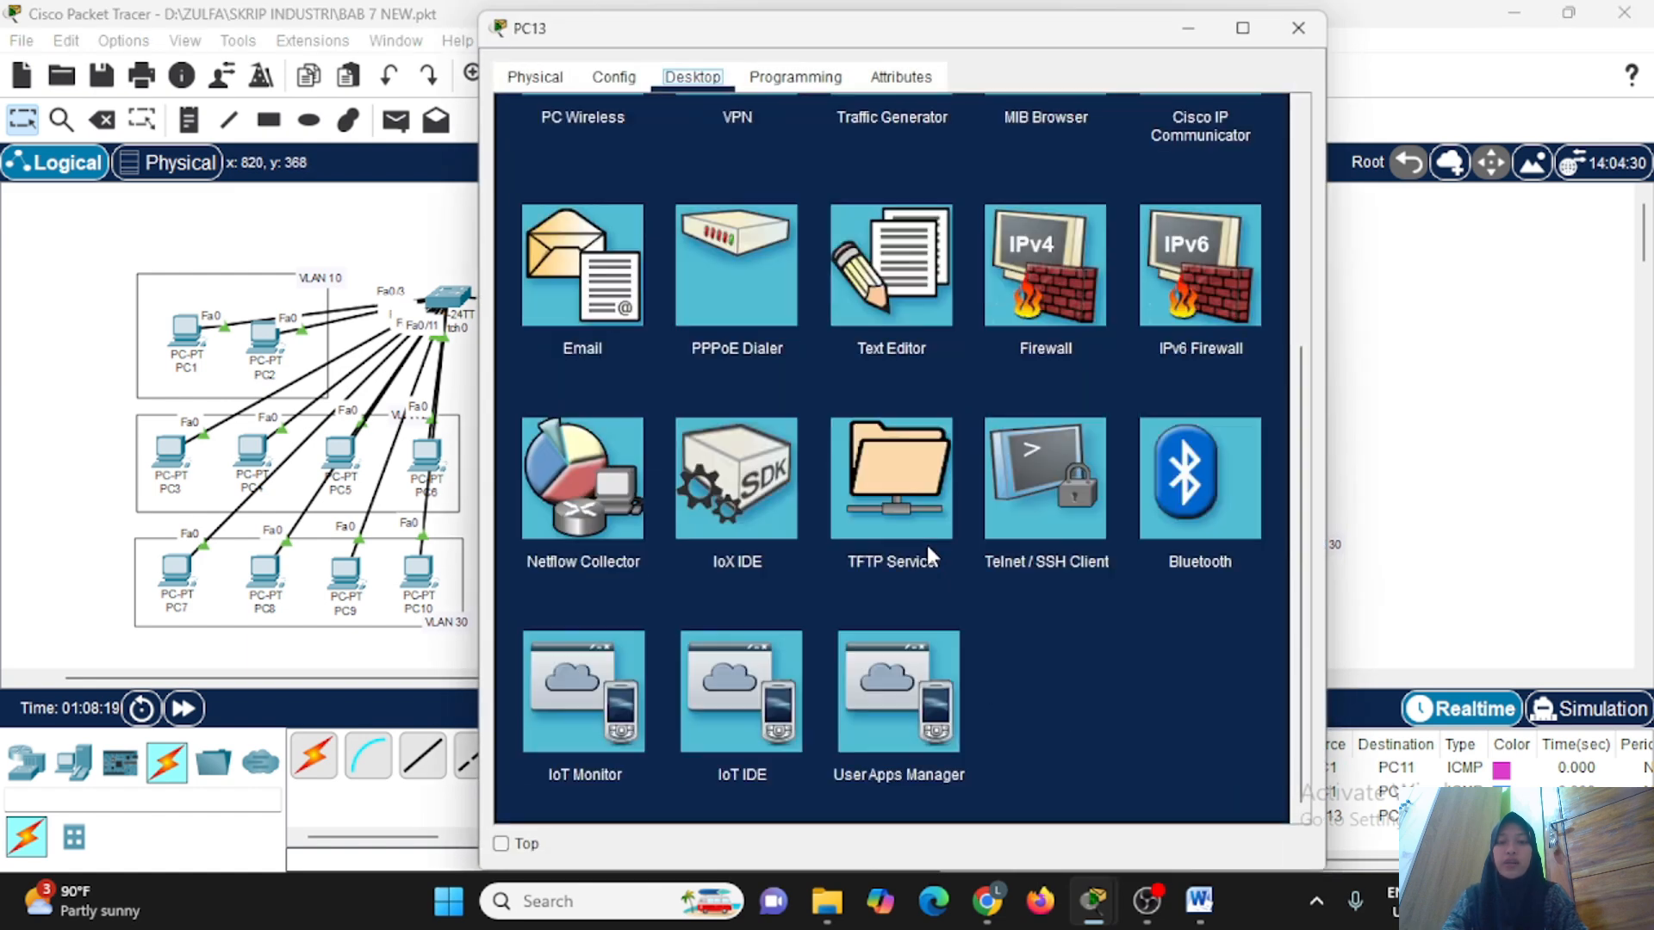
click(1081, 526)
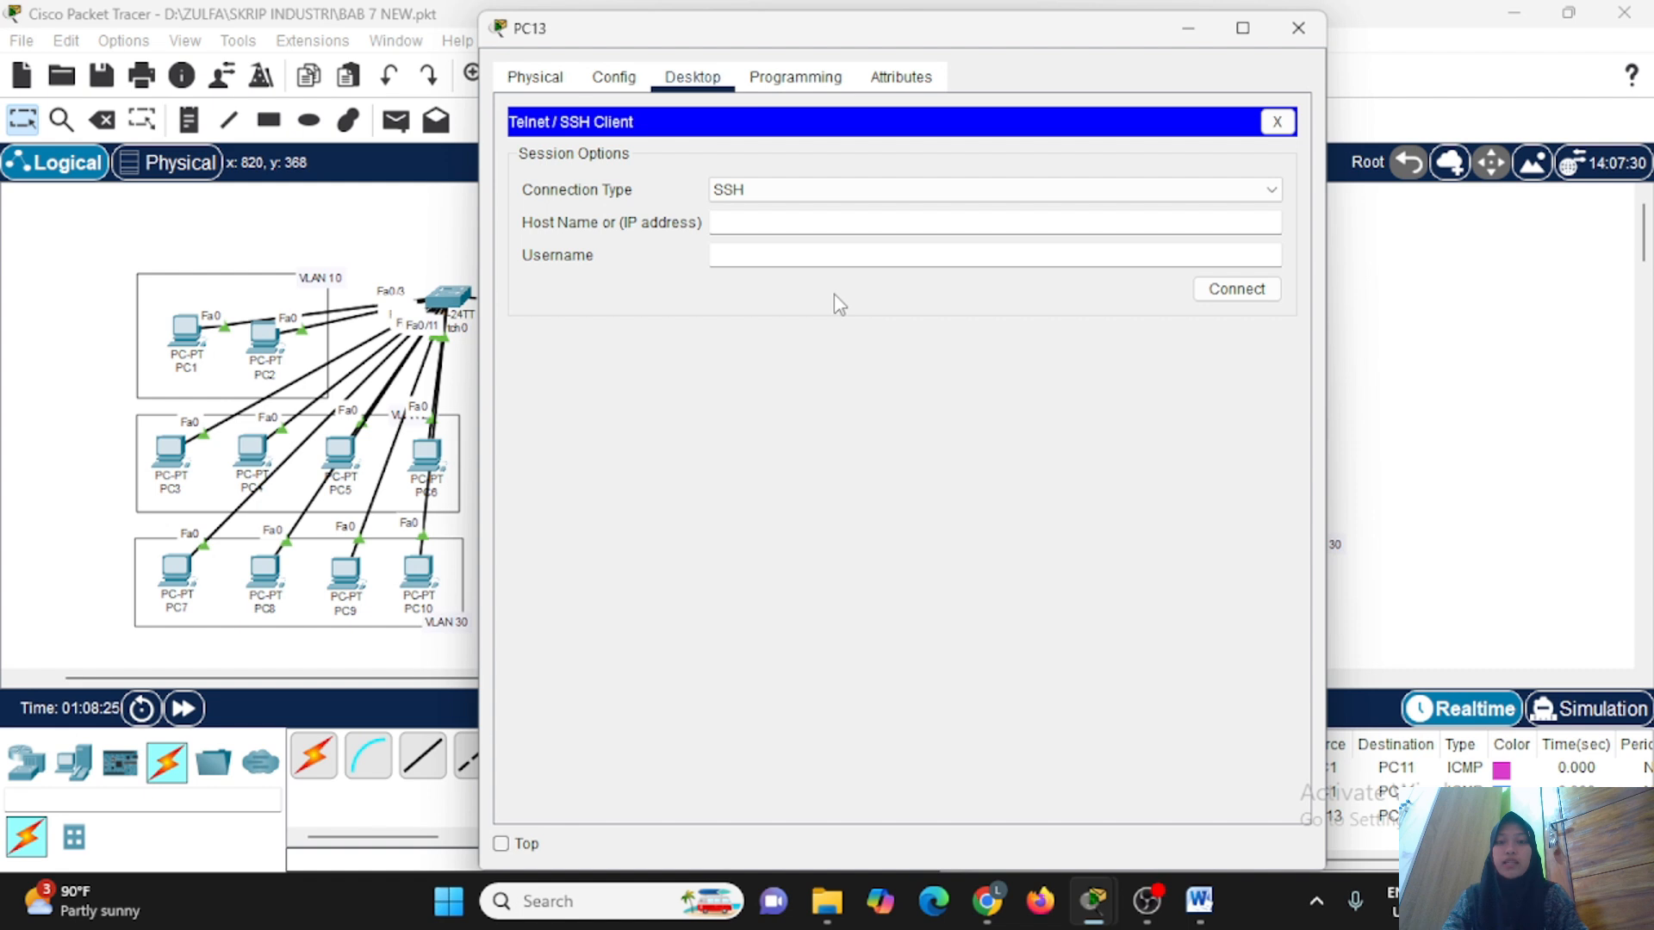
click(831, 191)
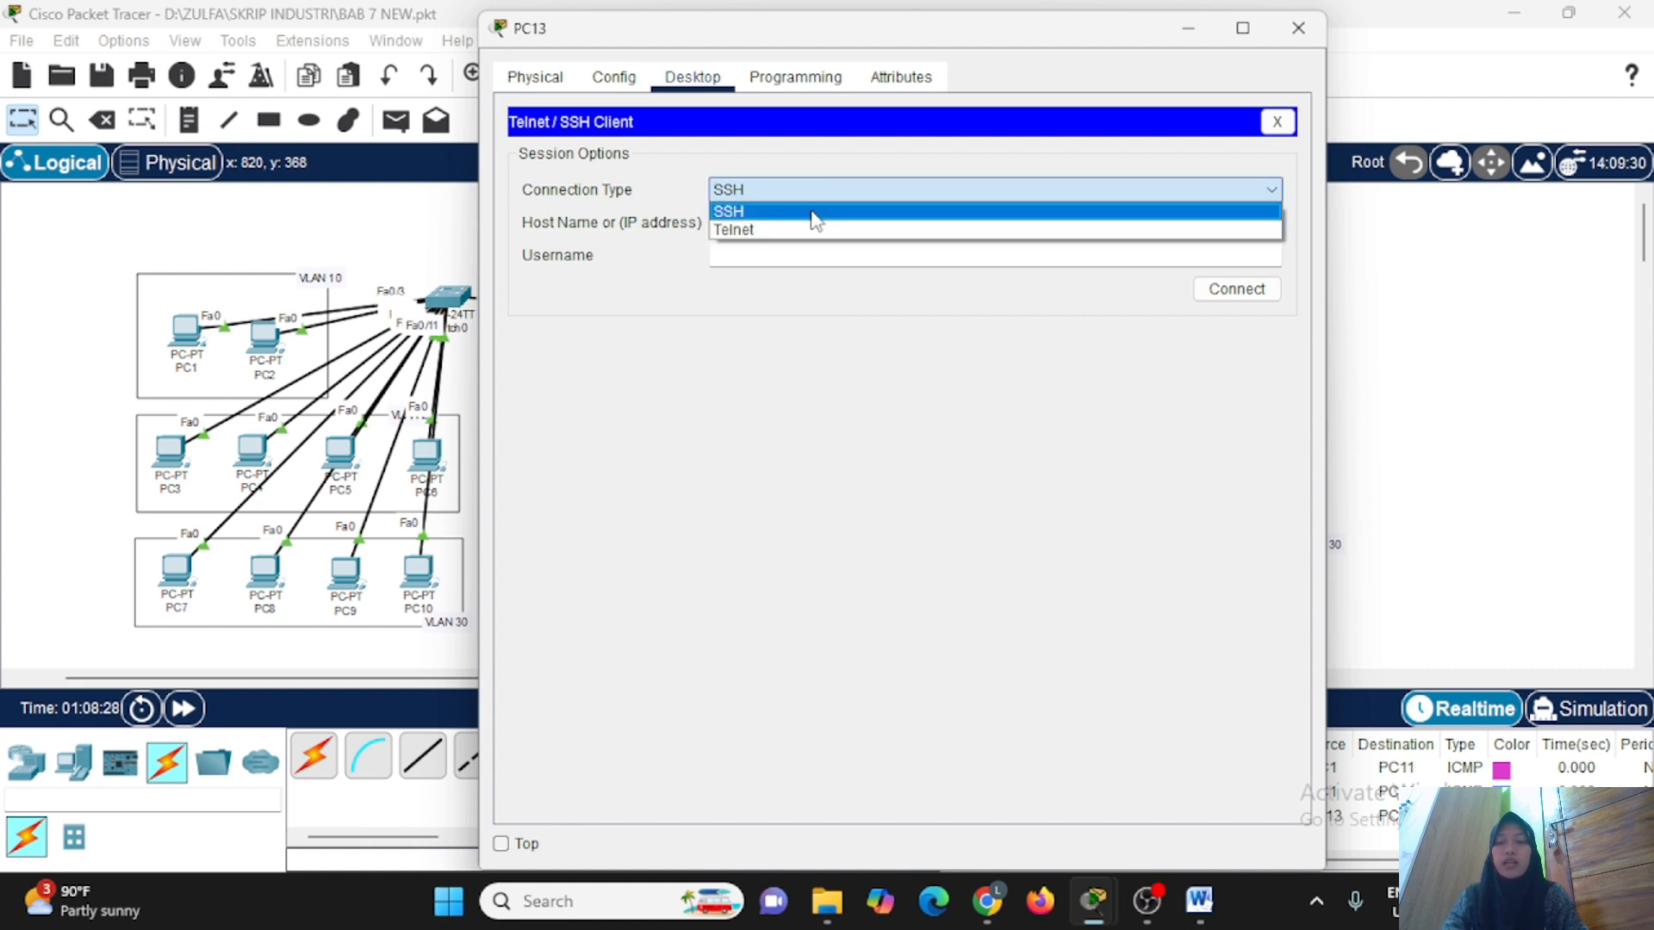
click(815, 212)
Connect from PC13 to 40.40.40.1 over SSH with the router's local username and submit the account password.
click(812, 223)
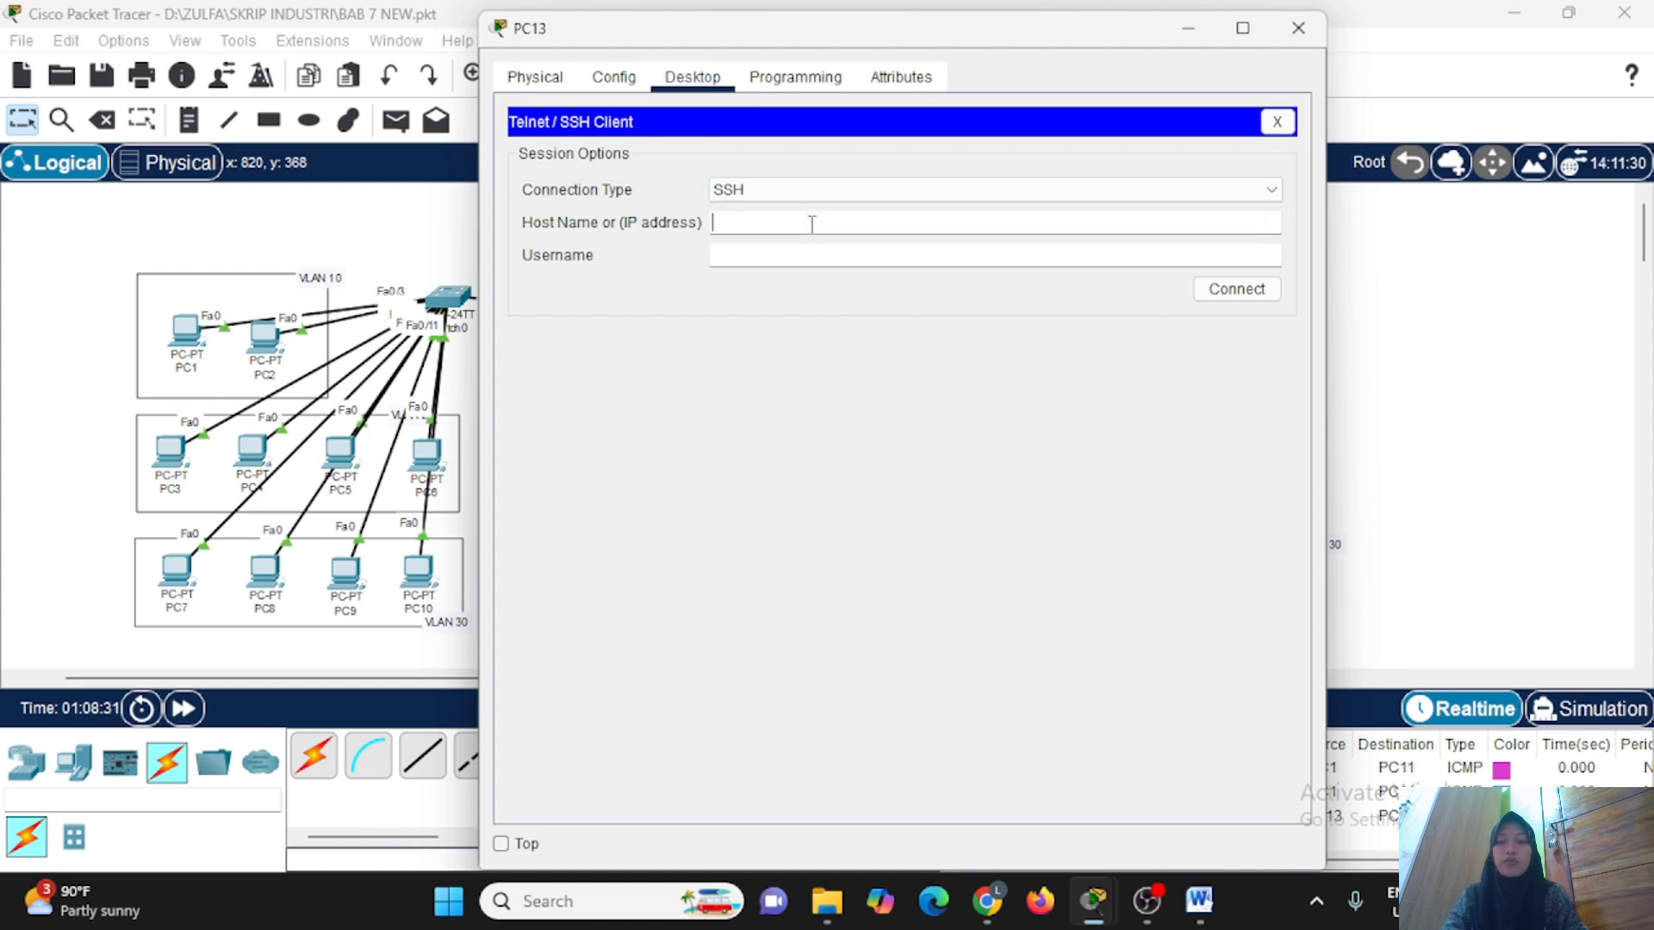
text(40.40.40.1)
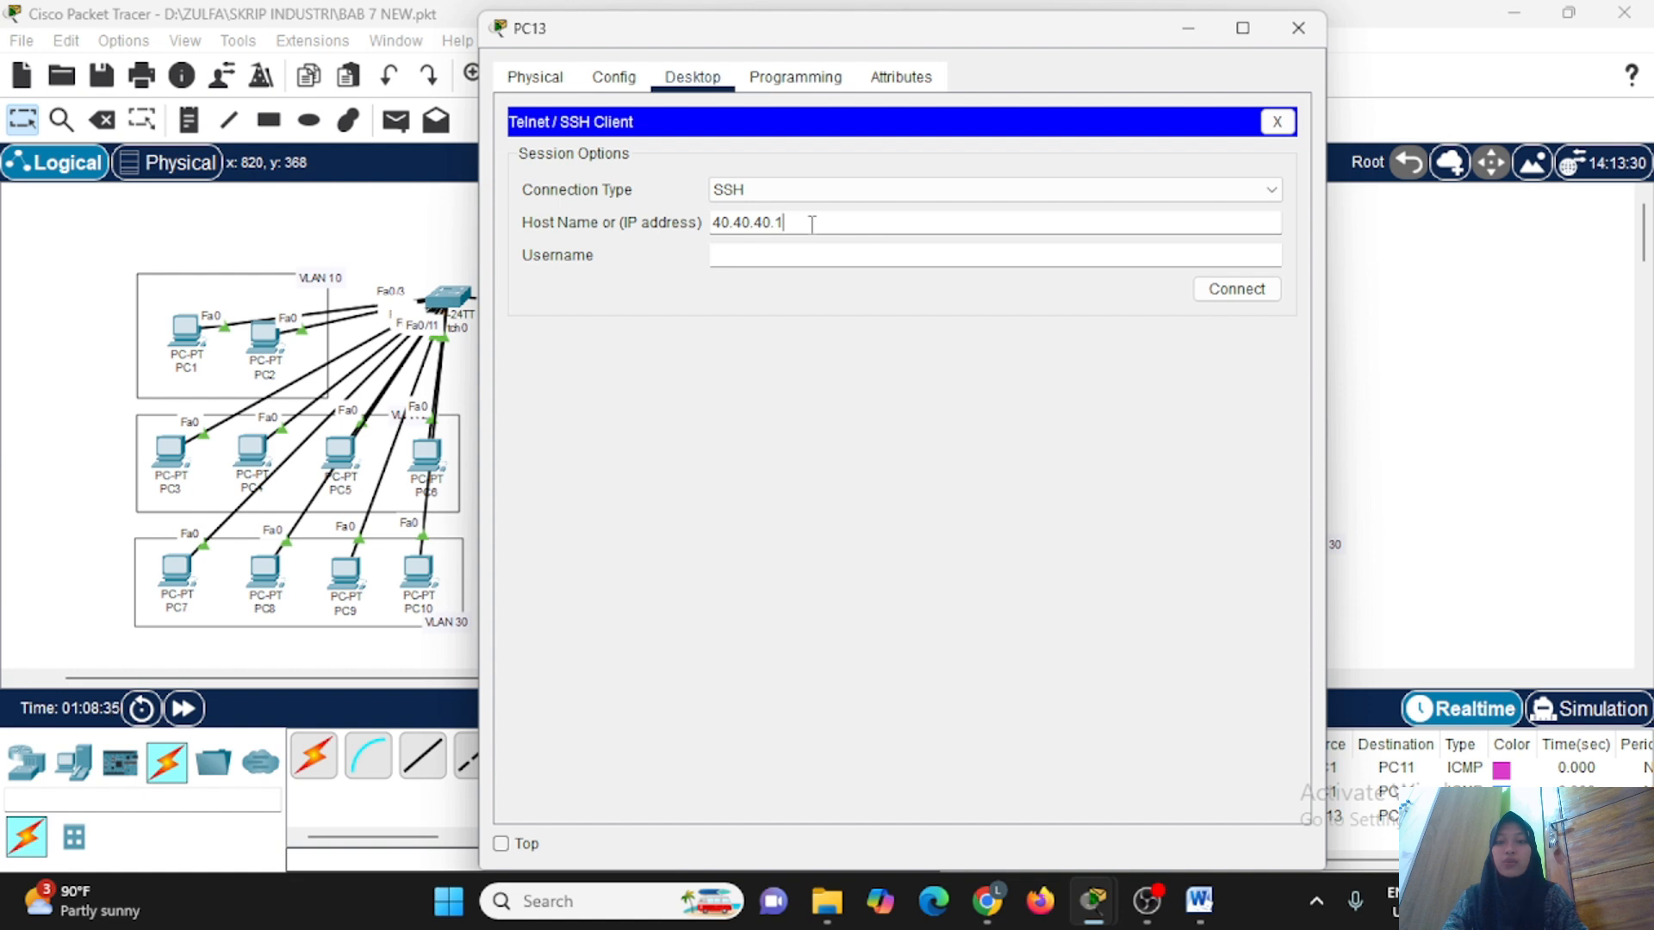
click(795, 256)
text(zulfa1)
click(1229, 290)
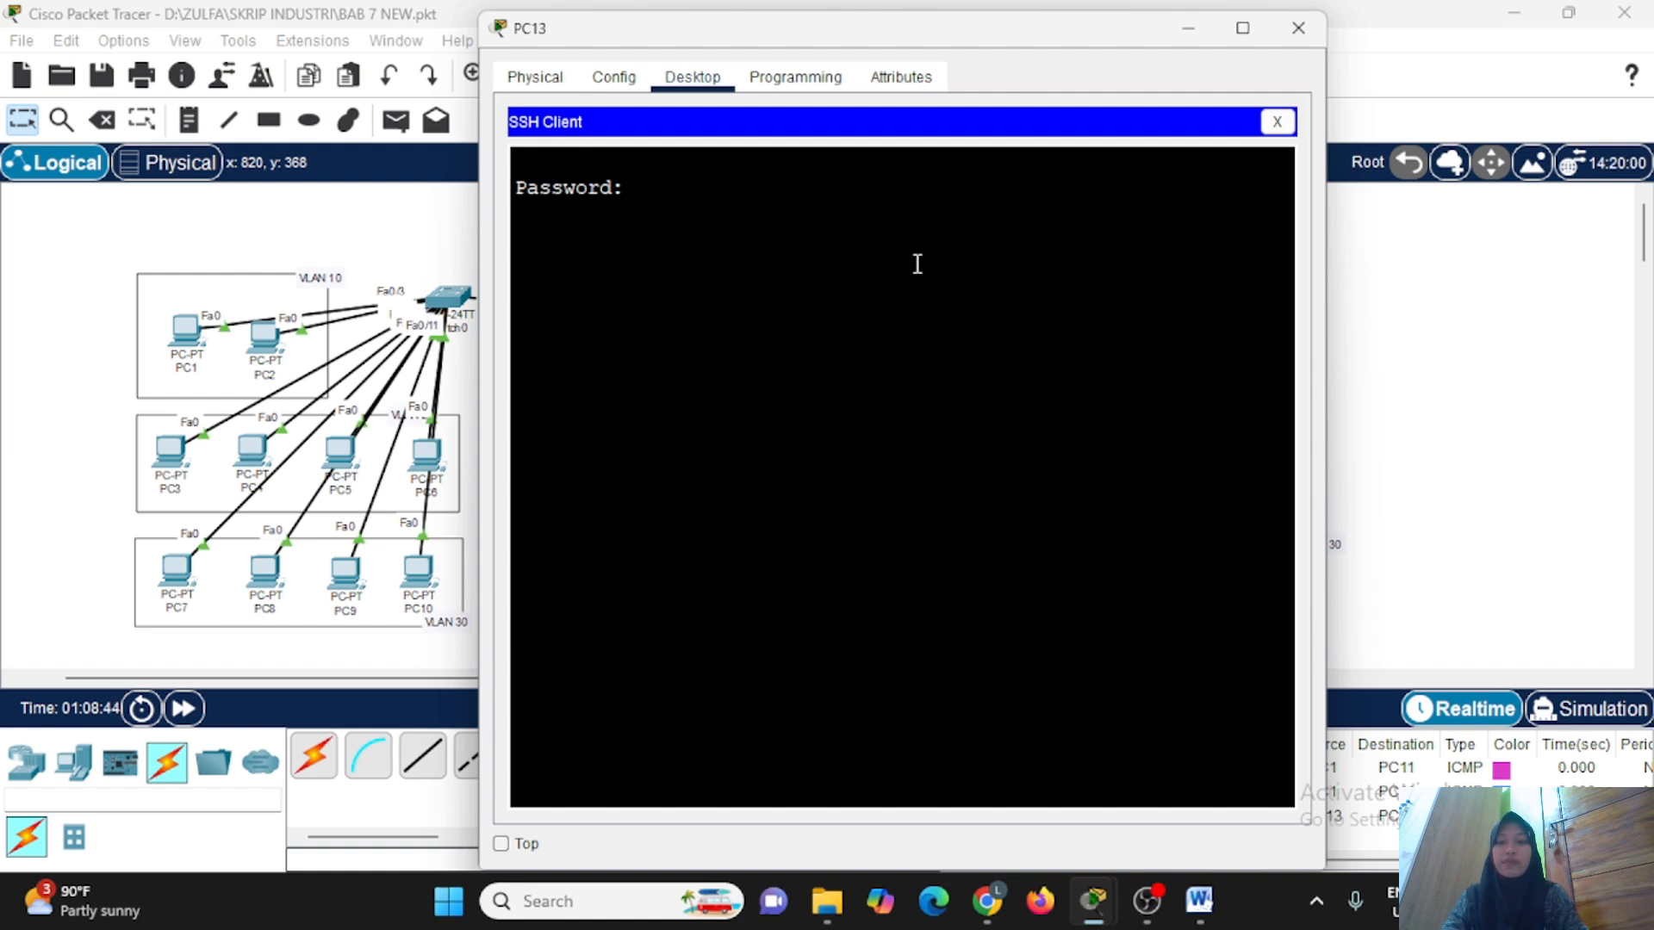
key(Return)
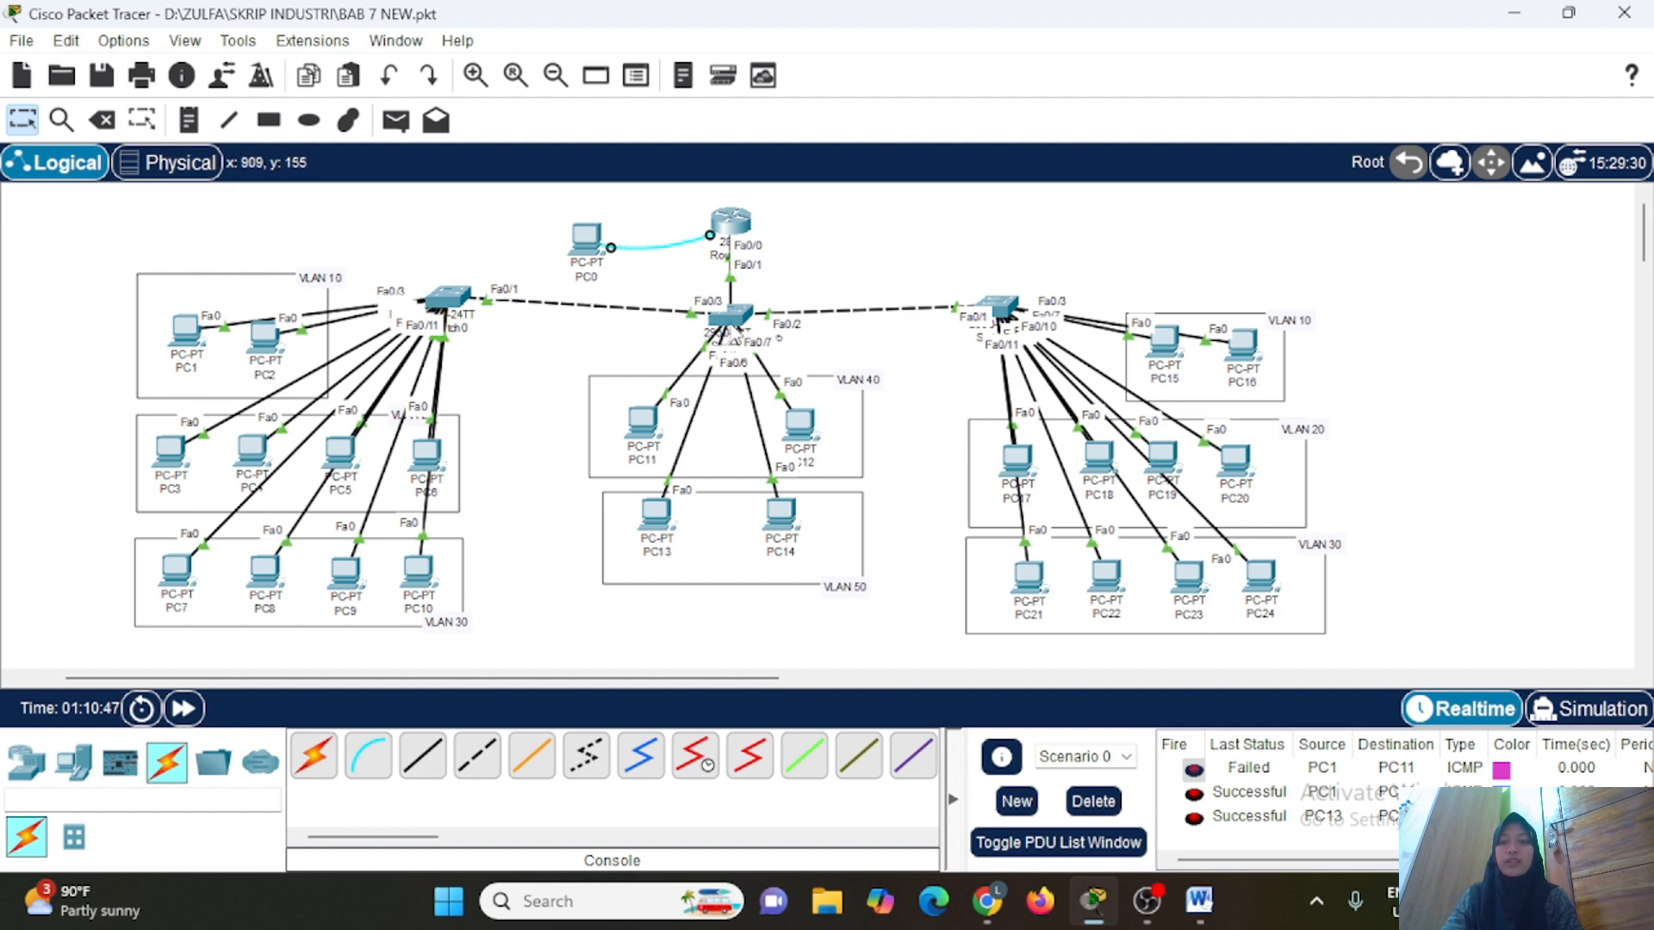
Open Switch1's command line and enter global configuration mode.
click(737, 314)
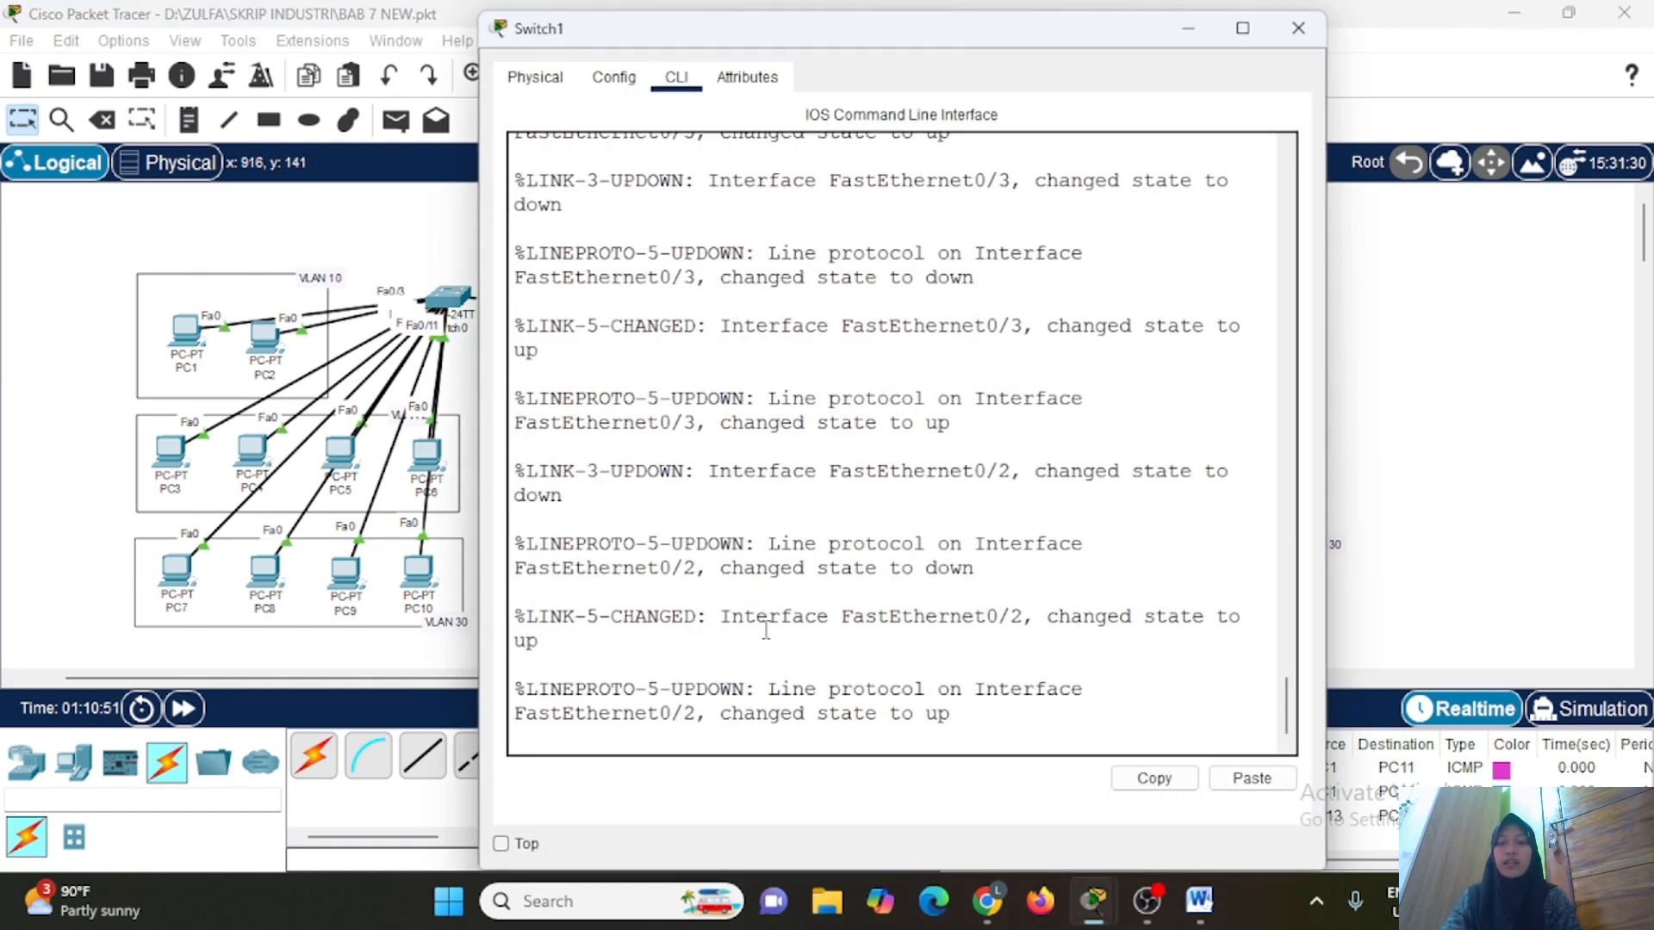
key(Return)
key(Return)
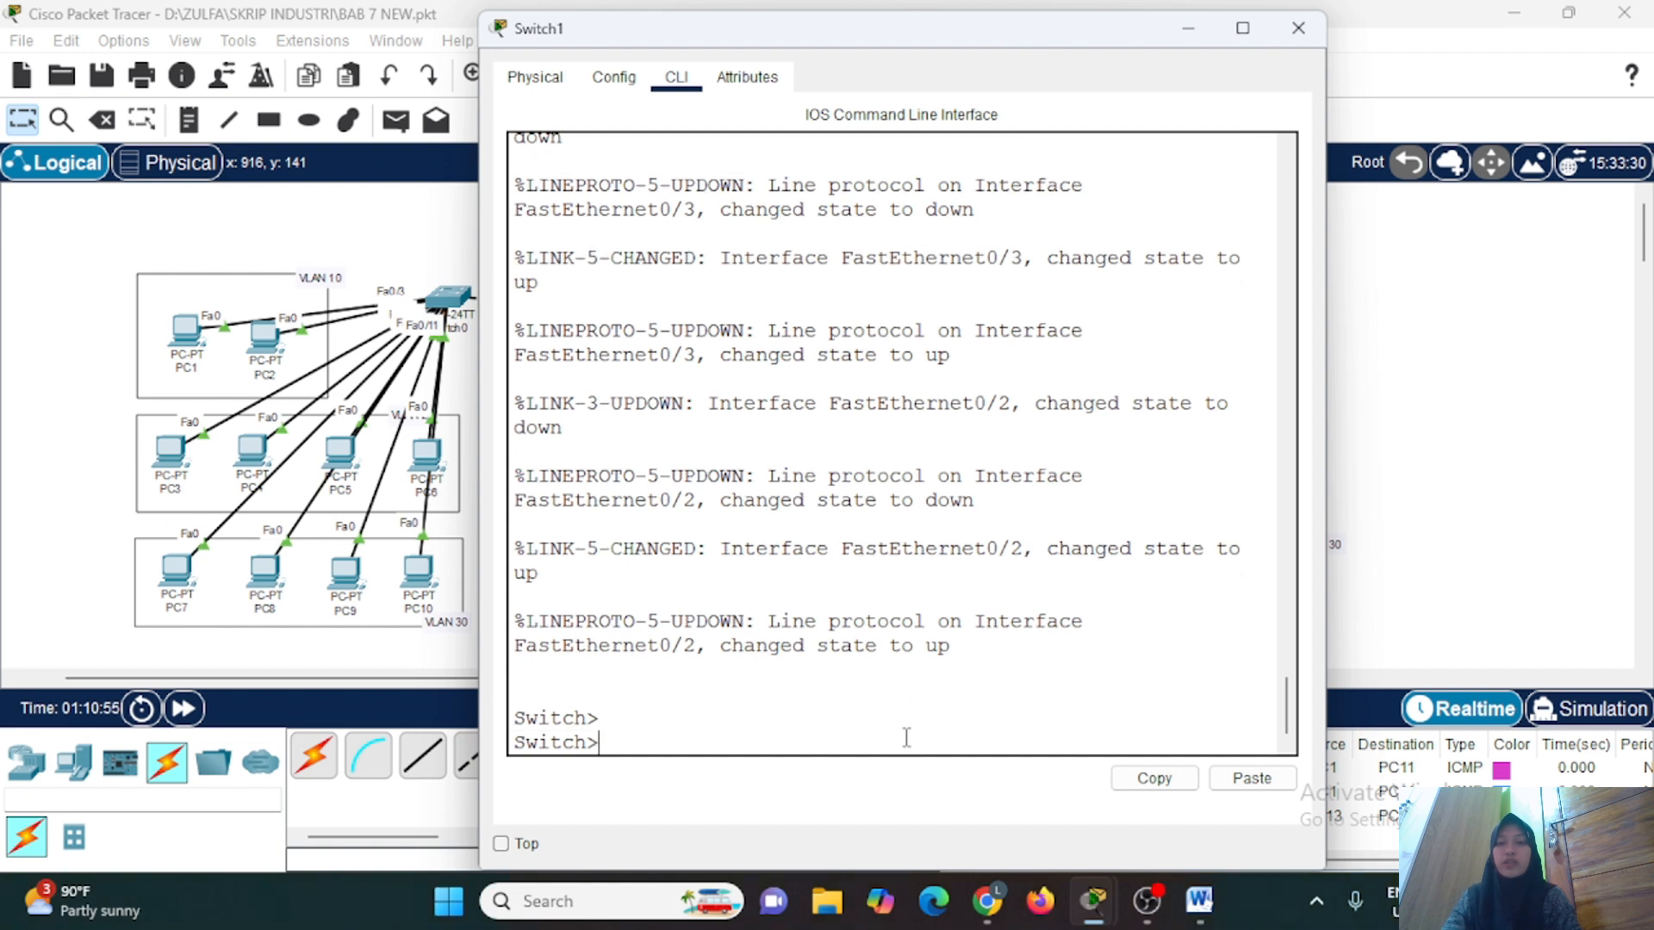
text(en)
key(Return)
text(conf t)
key(Return)
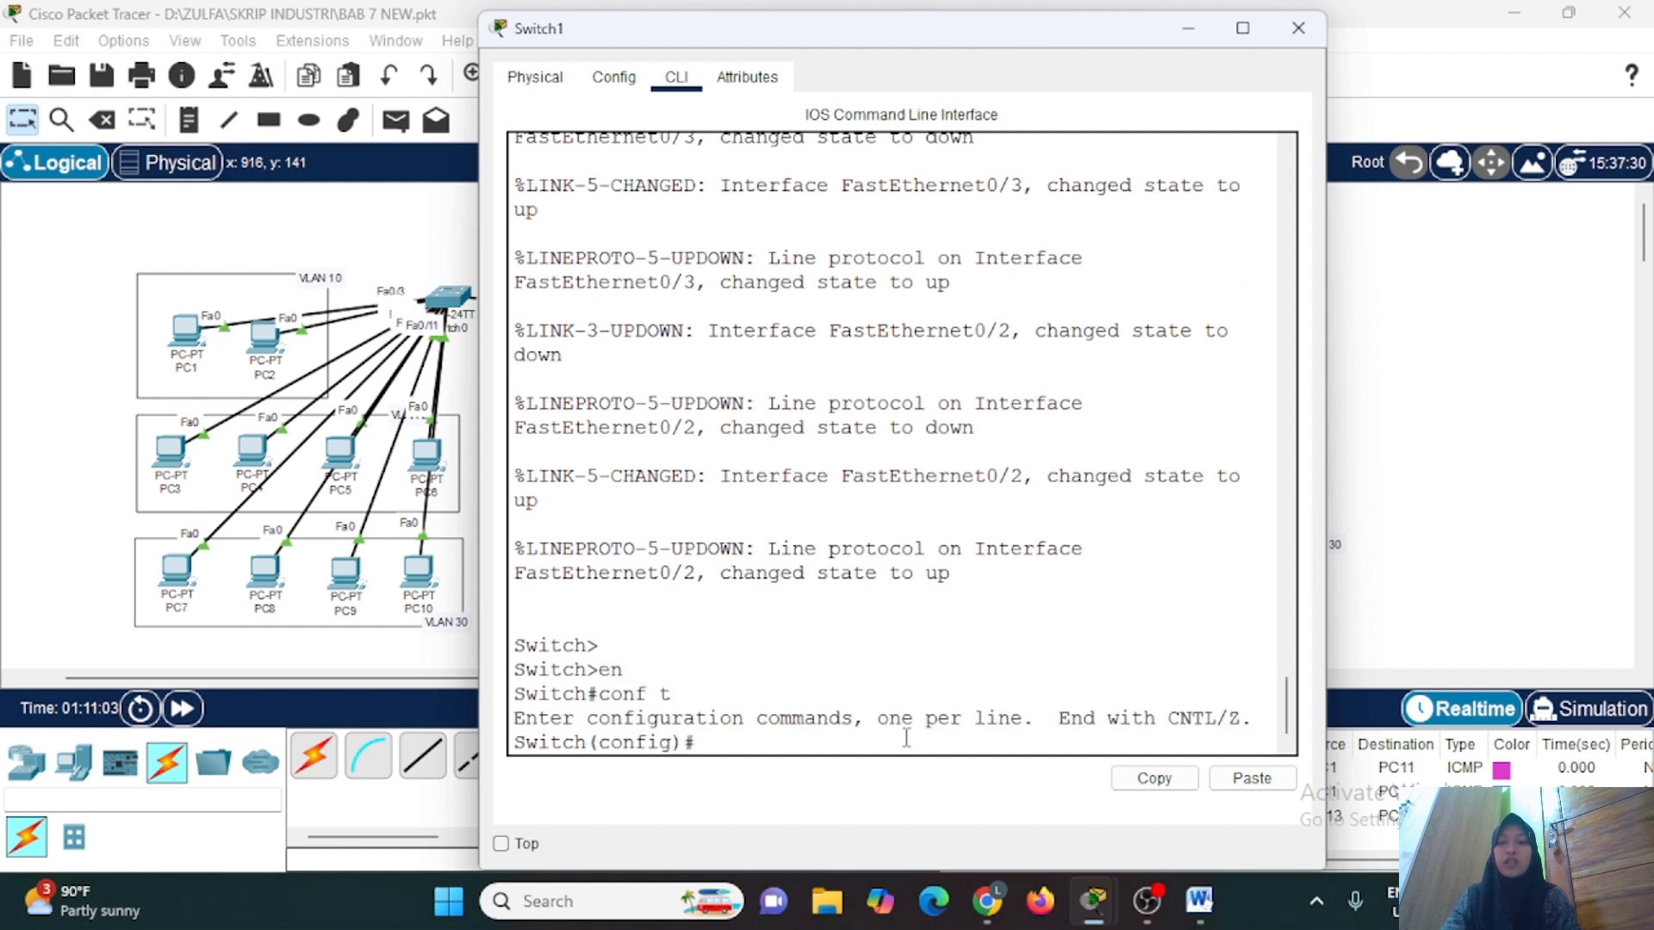
Assign IP address 10.10.10.99 with mask 255.255.255.0 to interface vlan10 on Switch1.
text(int vlan)
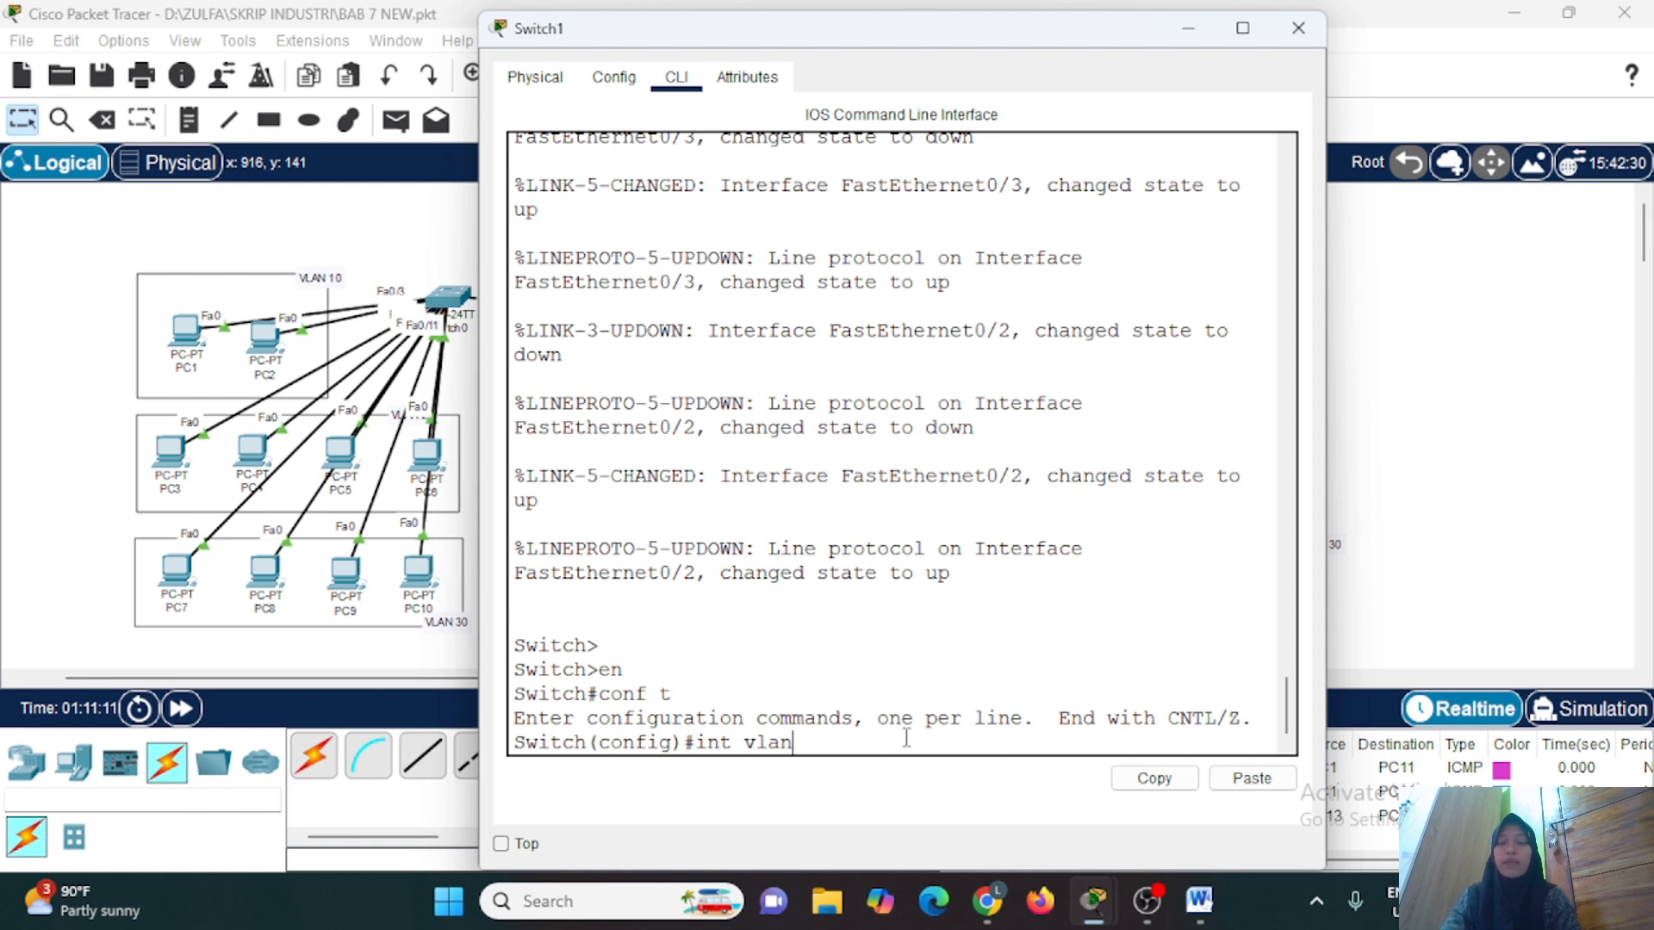
text(10)
key(Return)
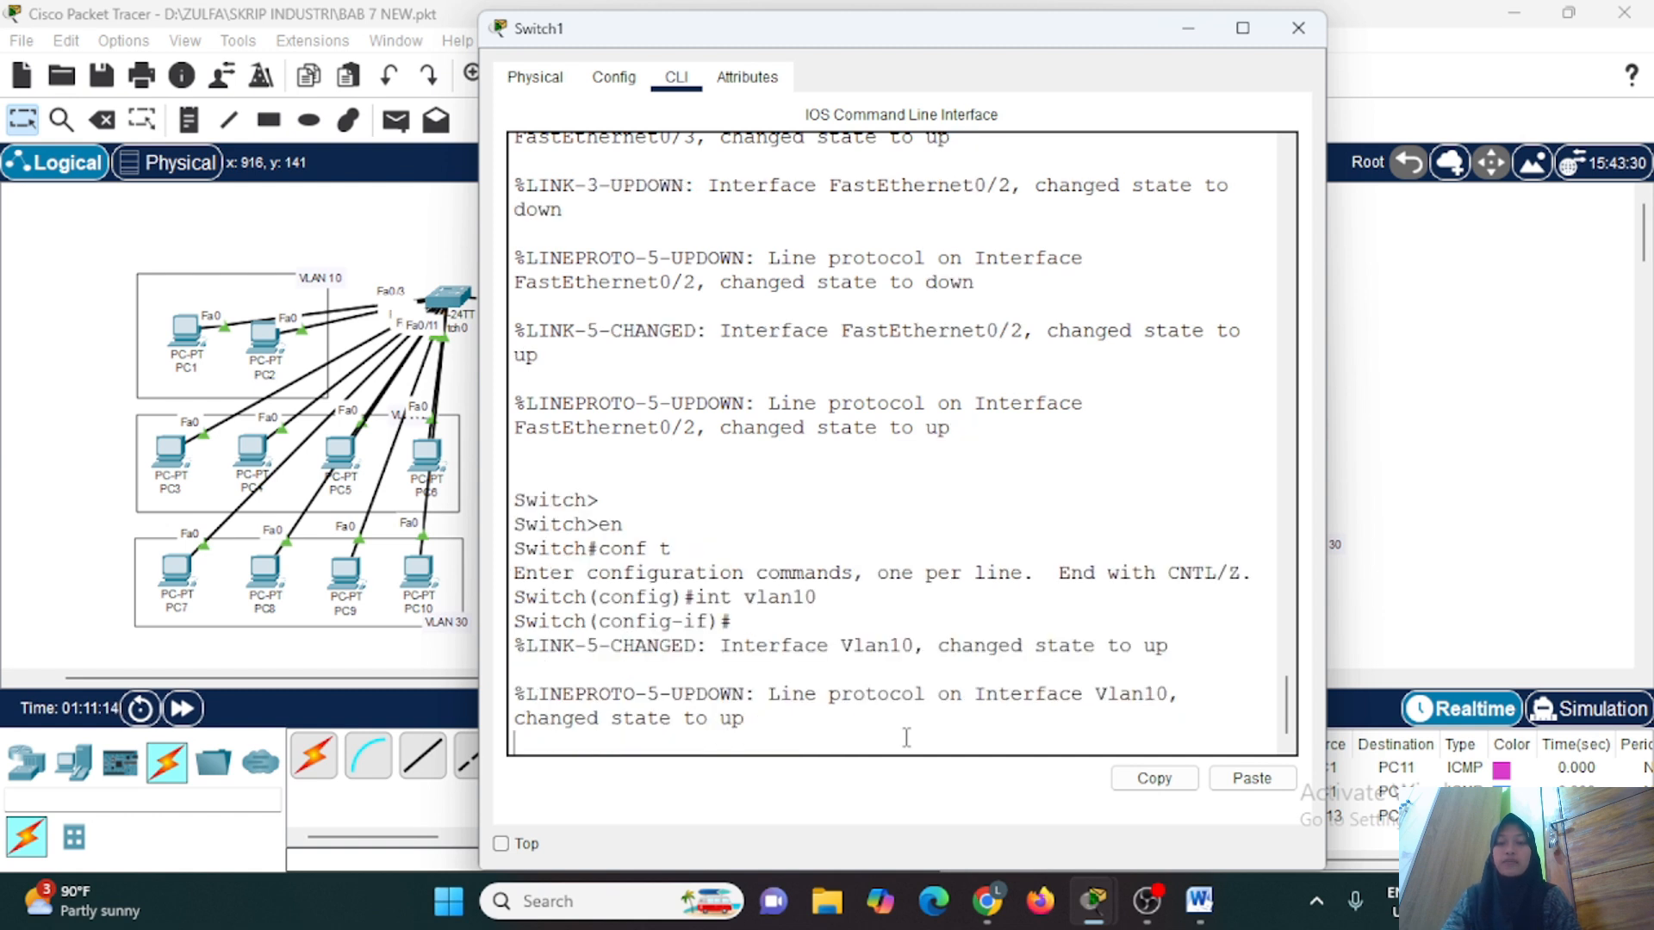
key(Return)
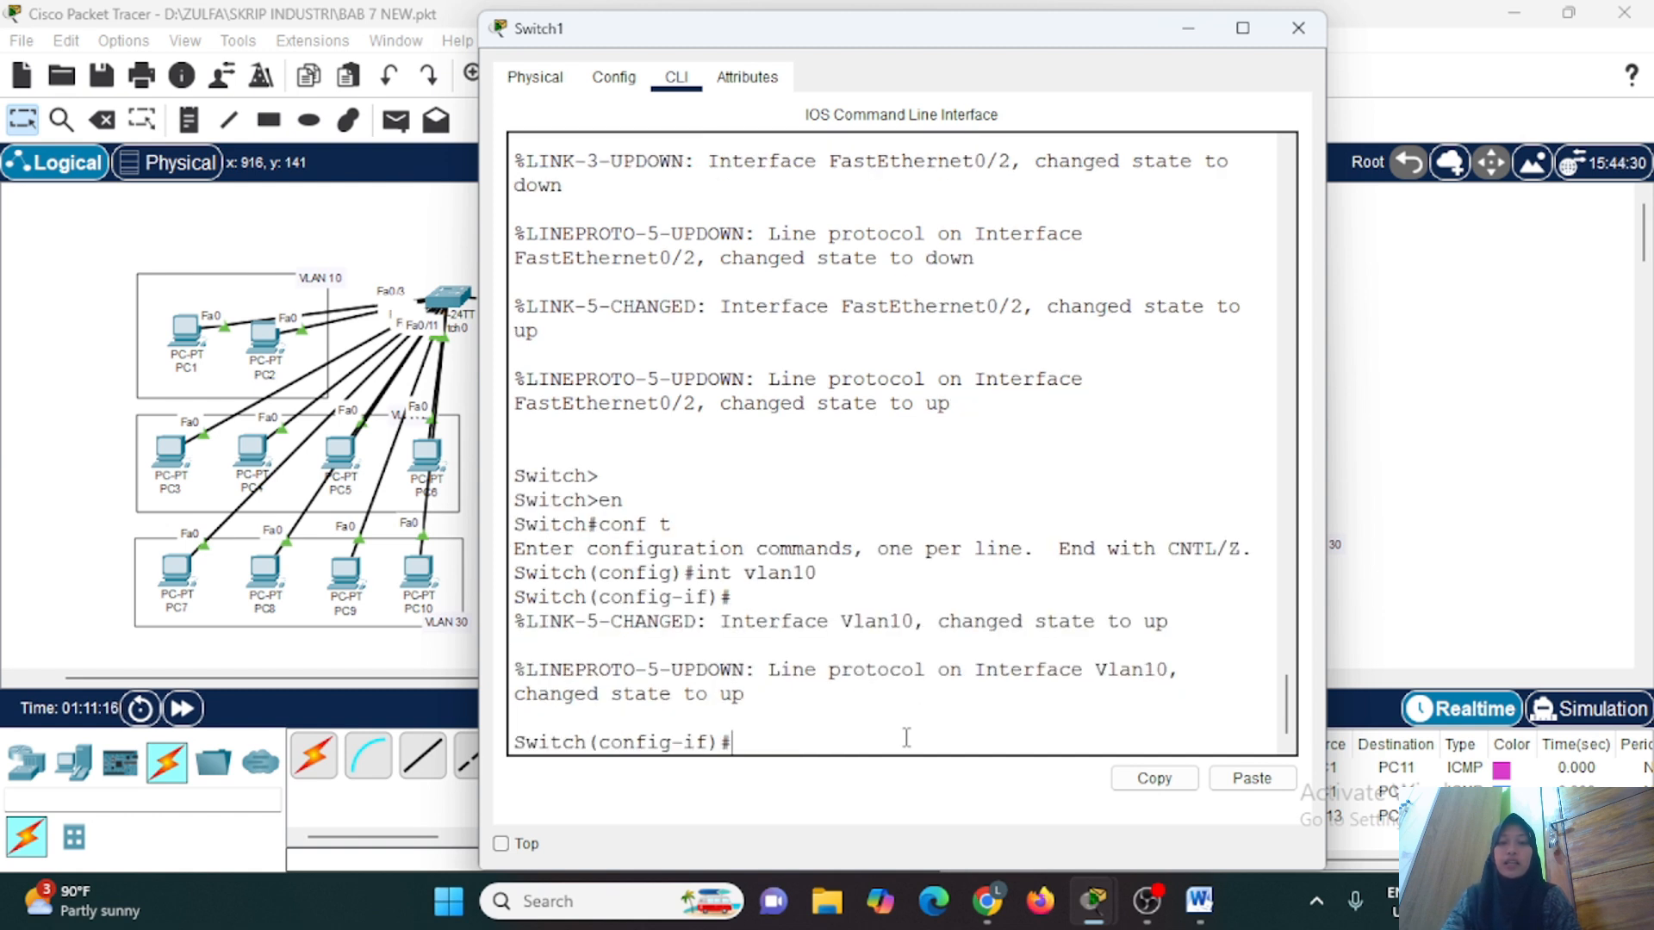
text(ip address 10.10.10.99 255.255.255.0)
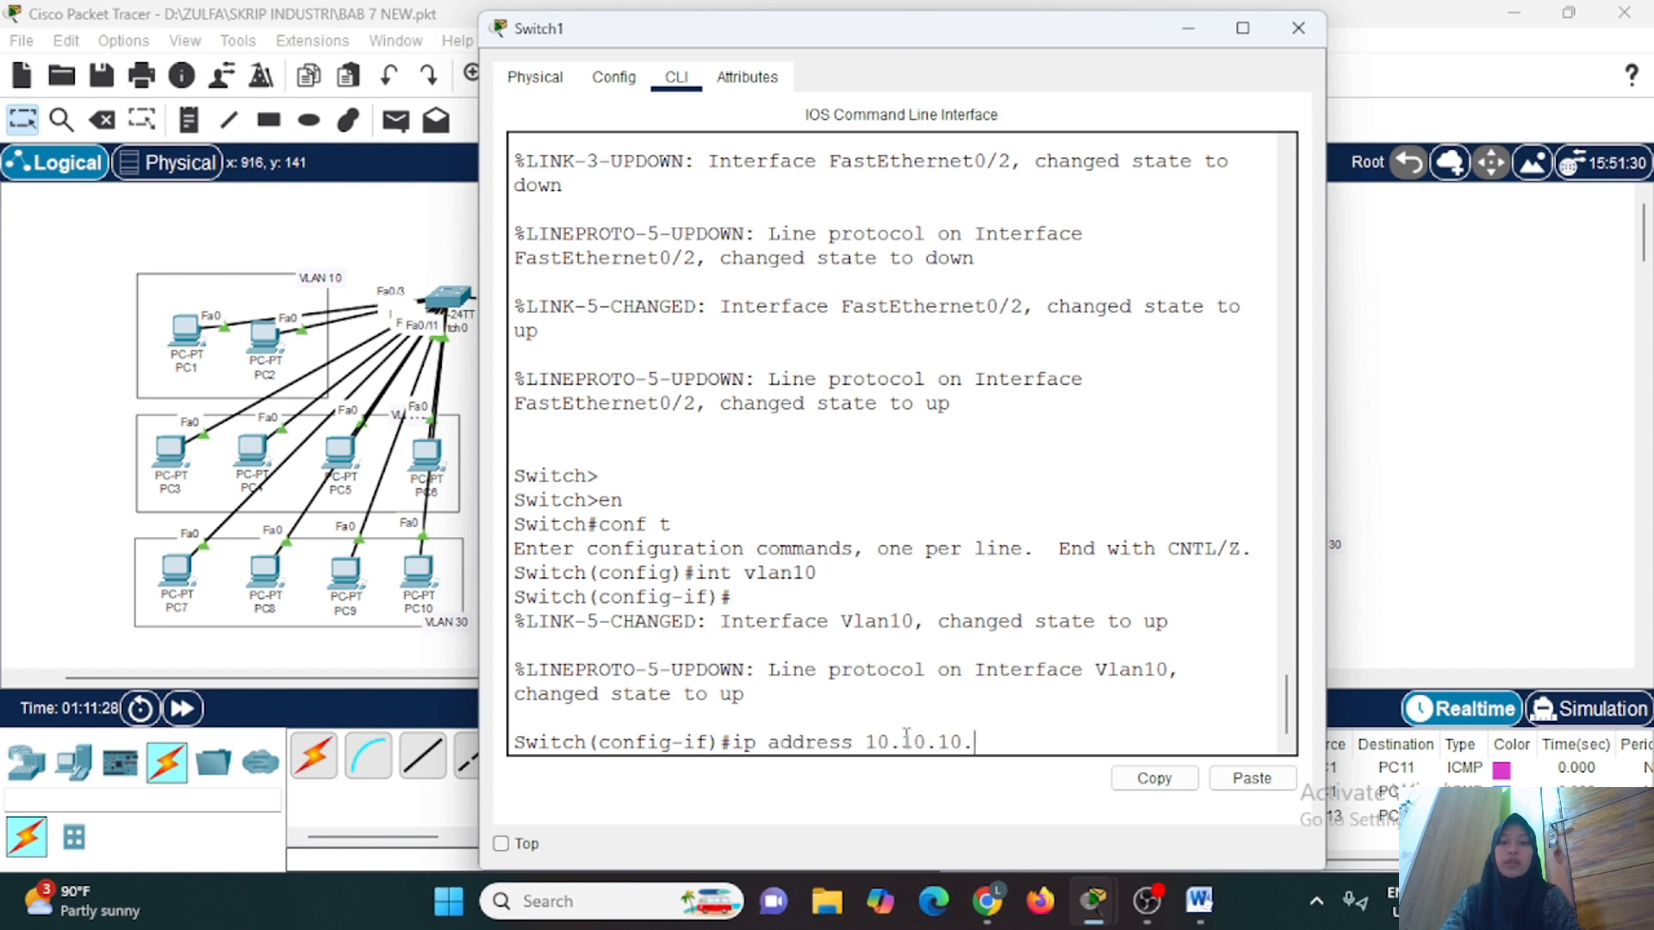
key(Return)
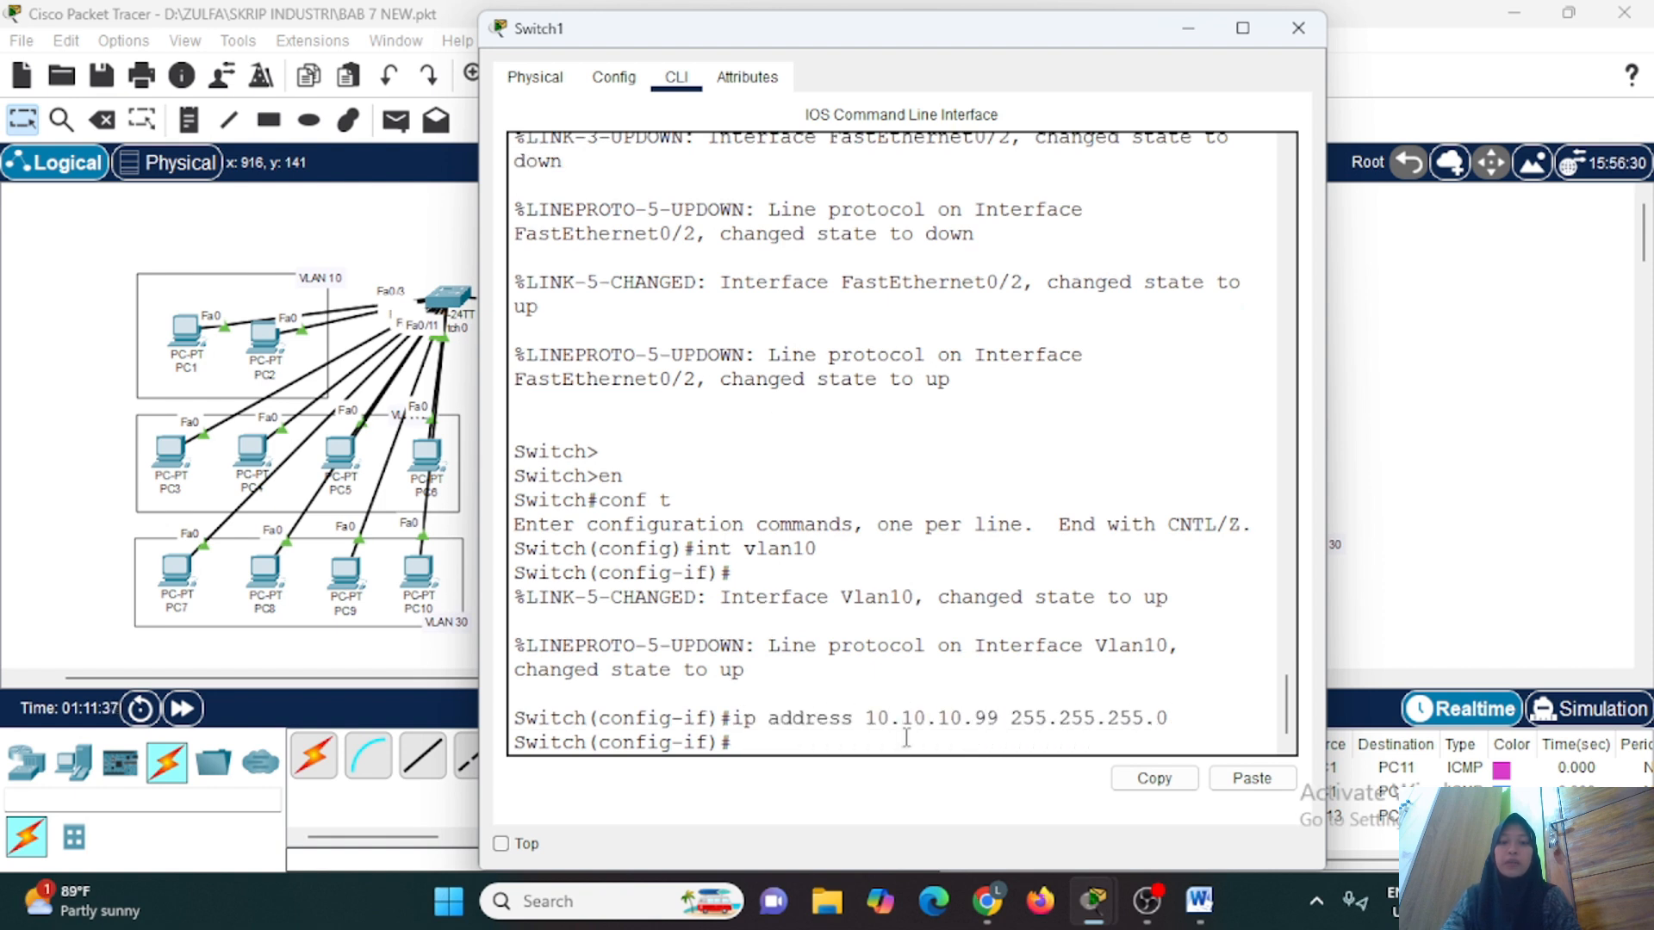
Set Switch1's default gateway to 10.10.10.1 with ip default-gateway.
text(ip default)
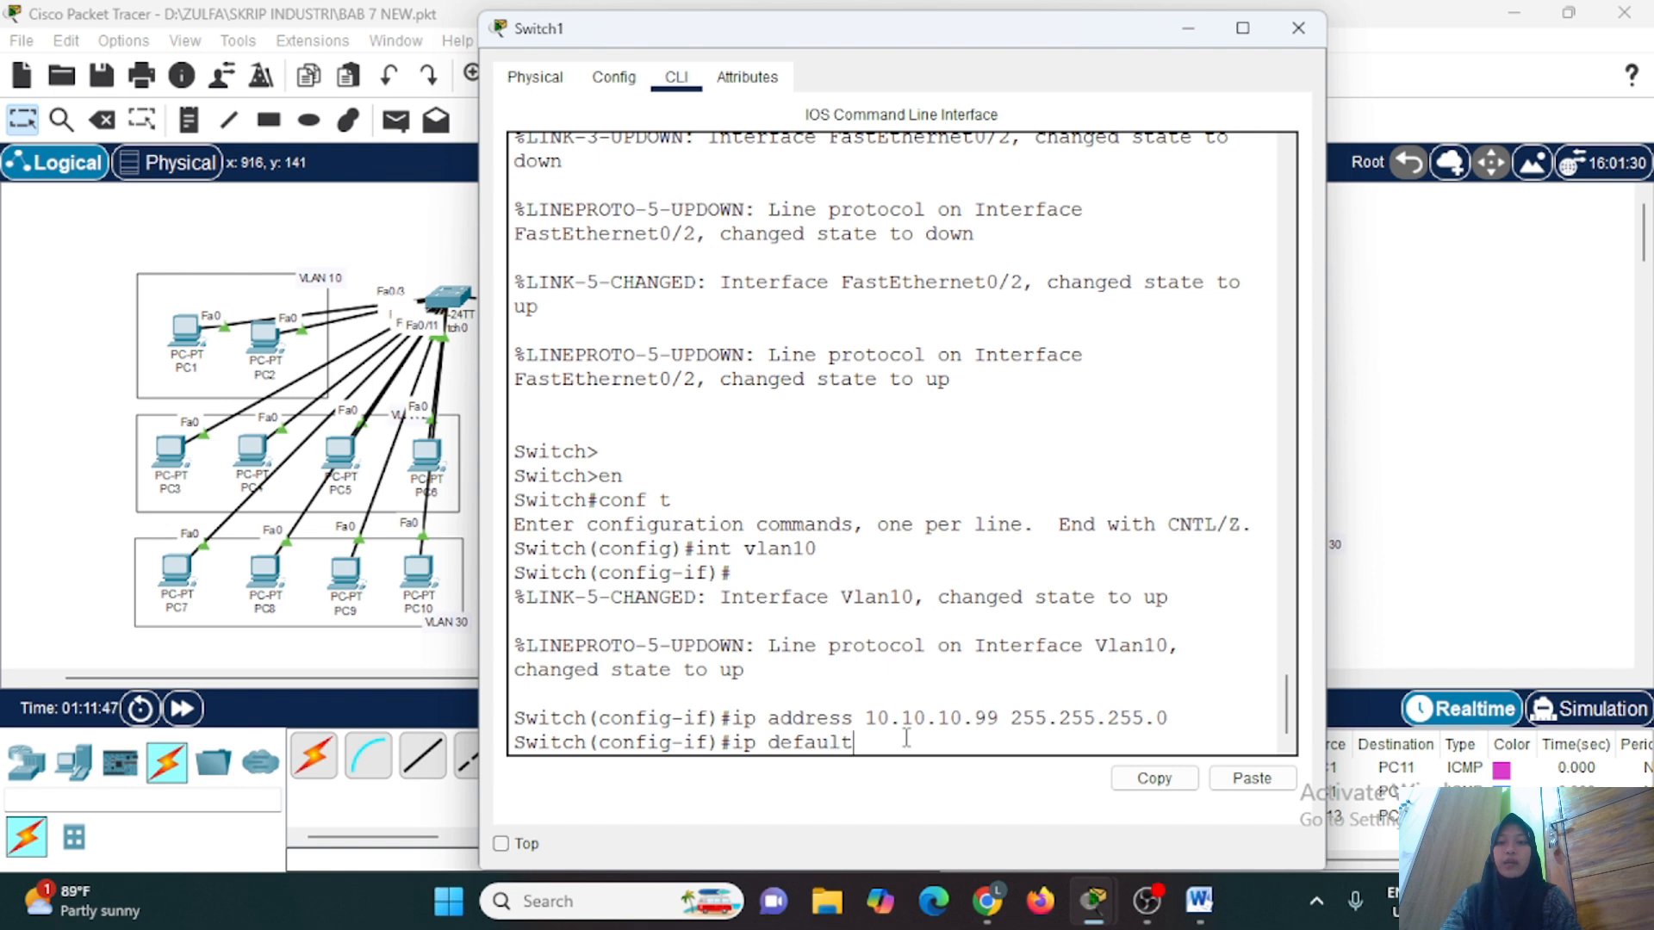
text(-gateway 10.10.10.1)
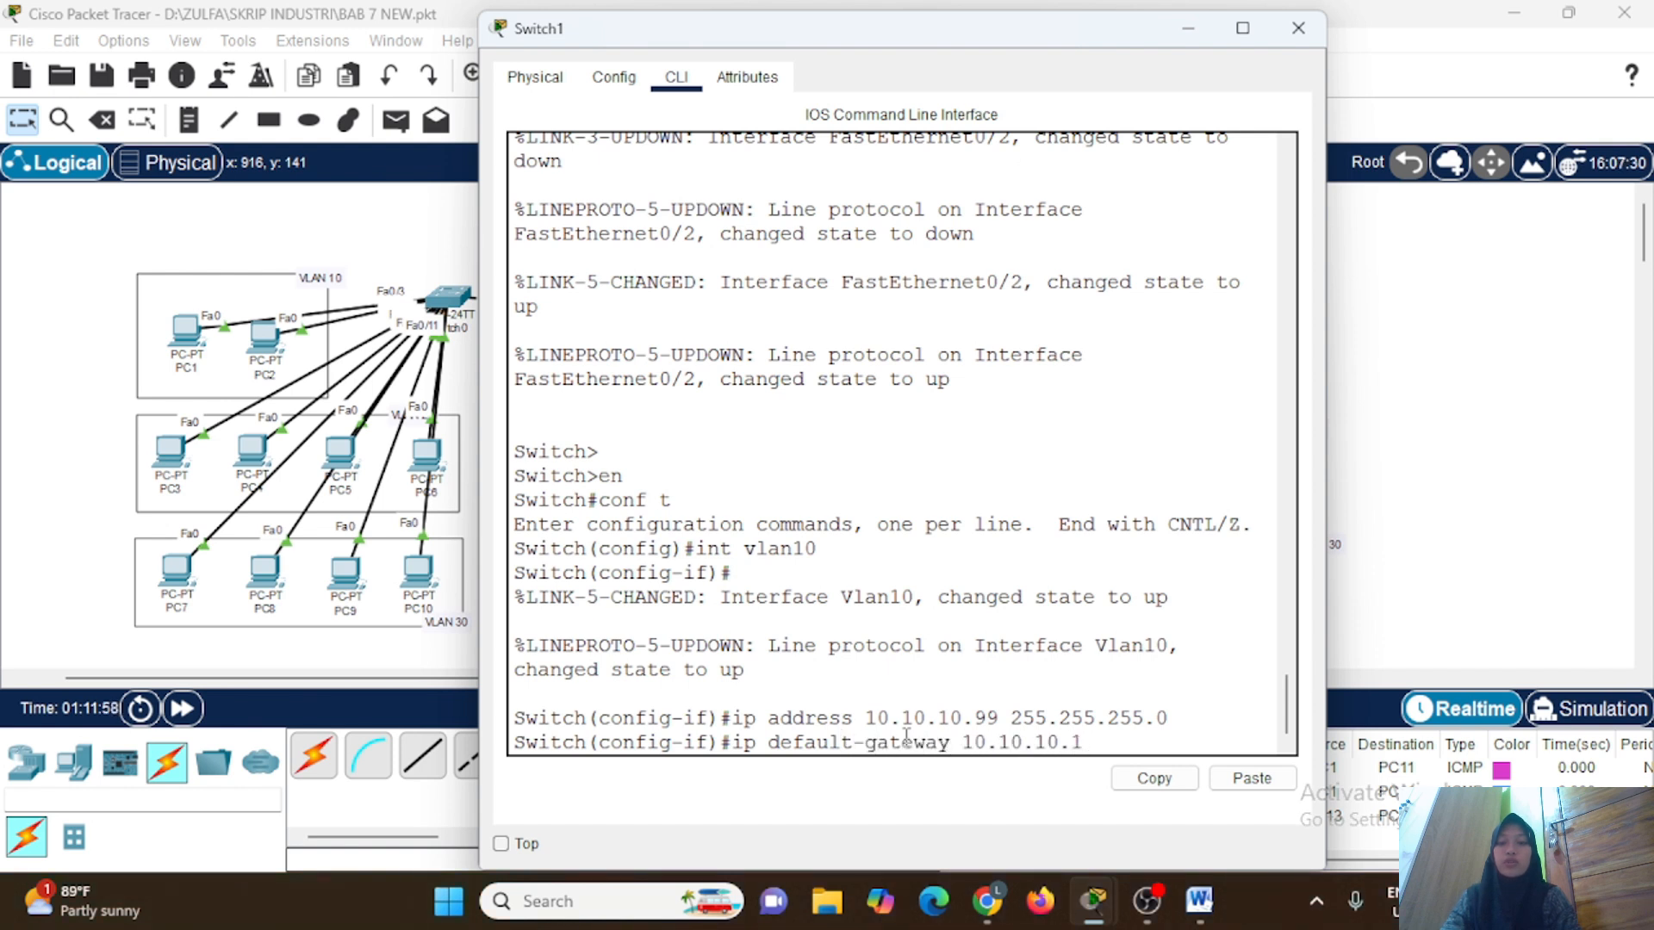
key(Return)
Review the IP addresses and status of Switch1's interfaces with do show ip int brief.
text(do show)
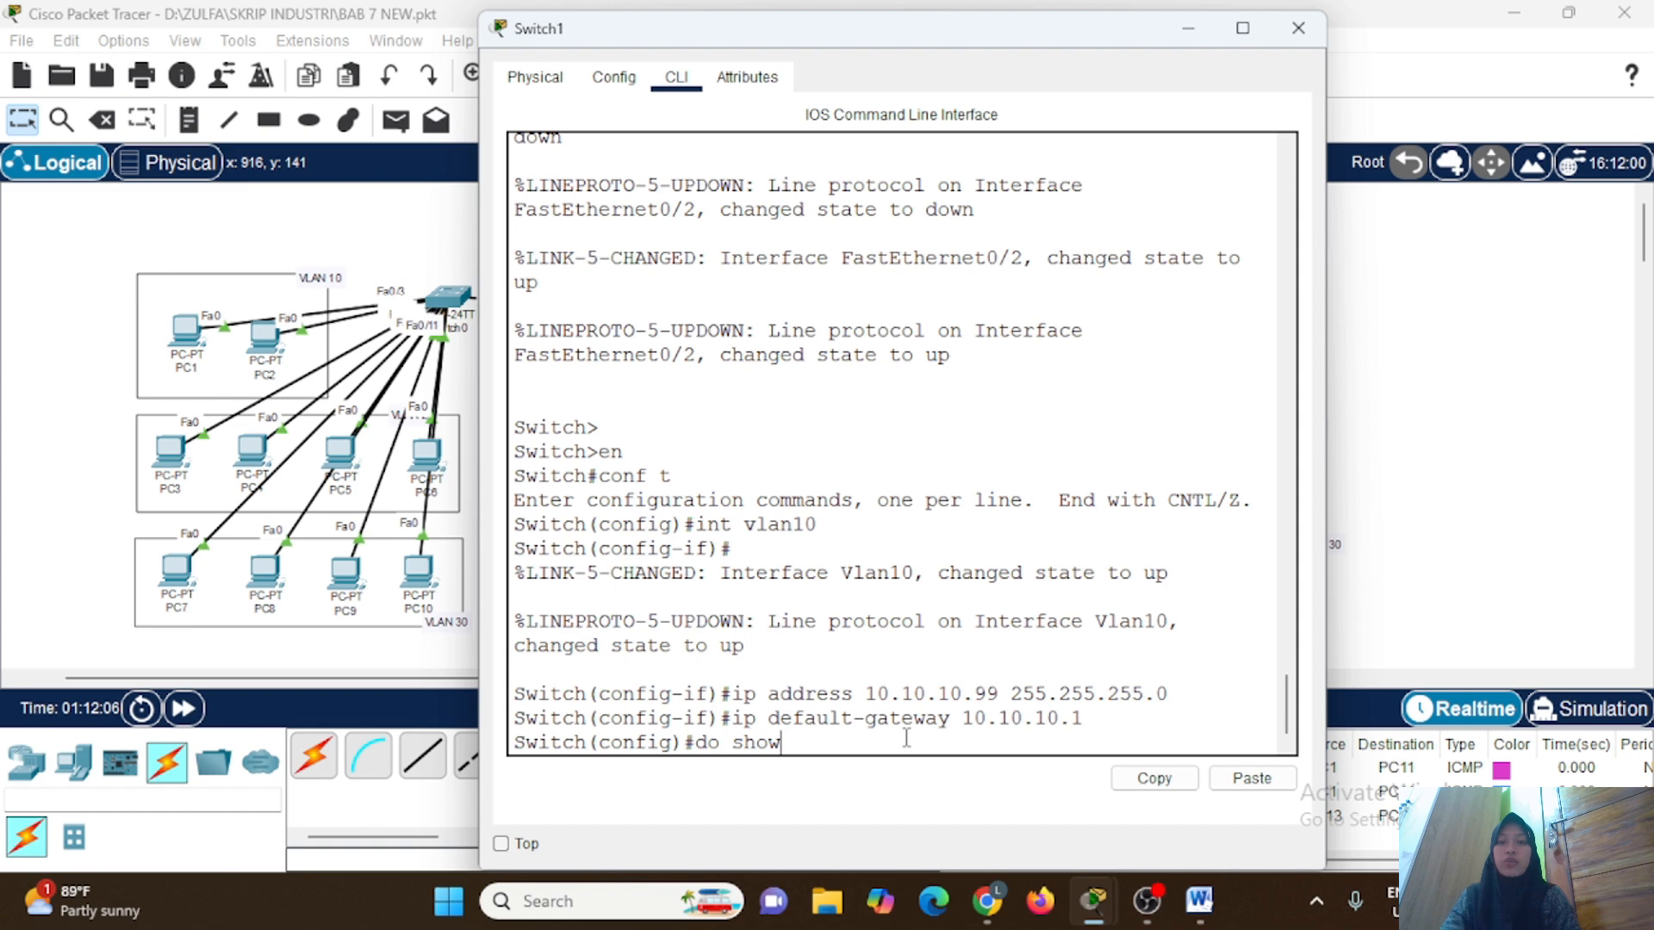
text( ip int brief)
key(Return)
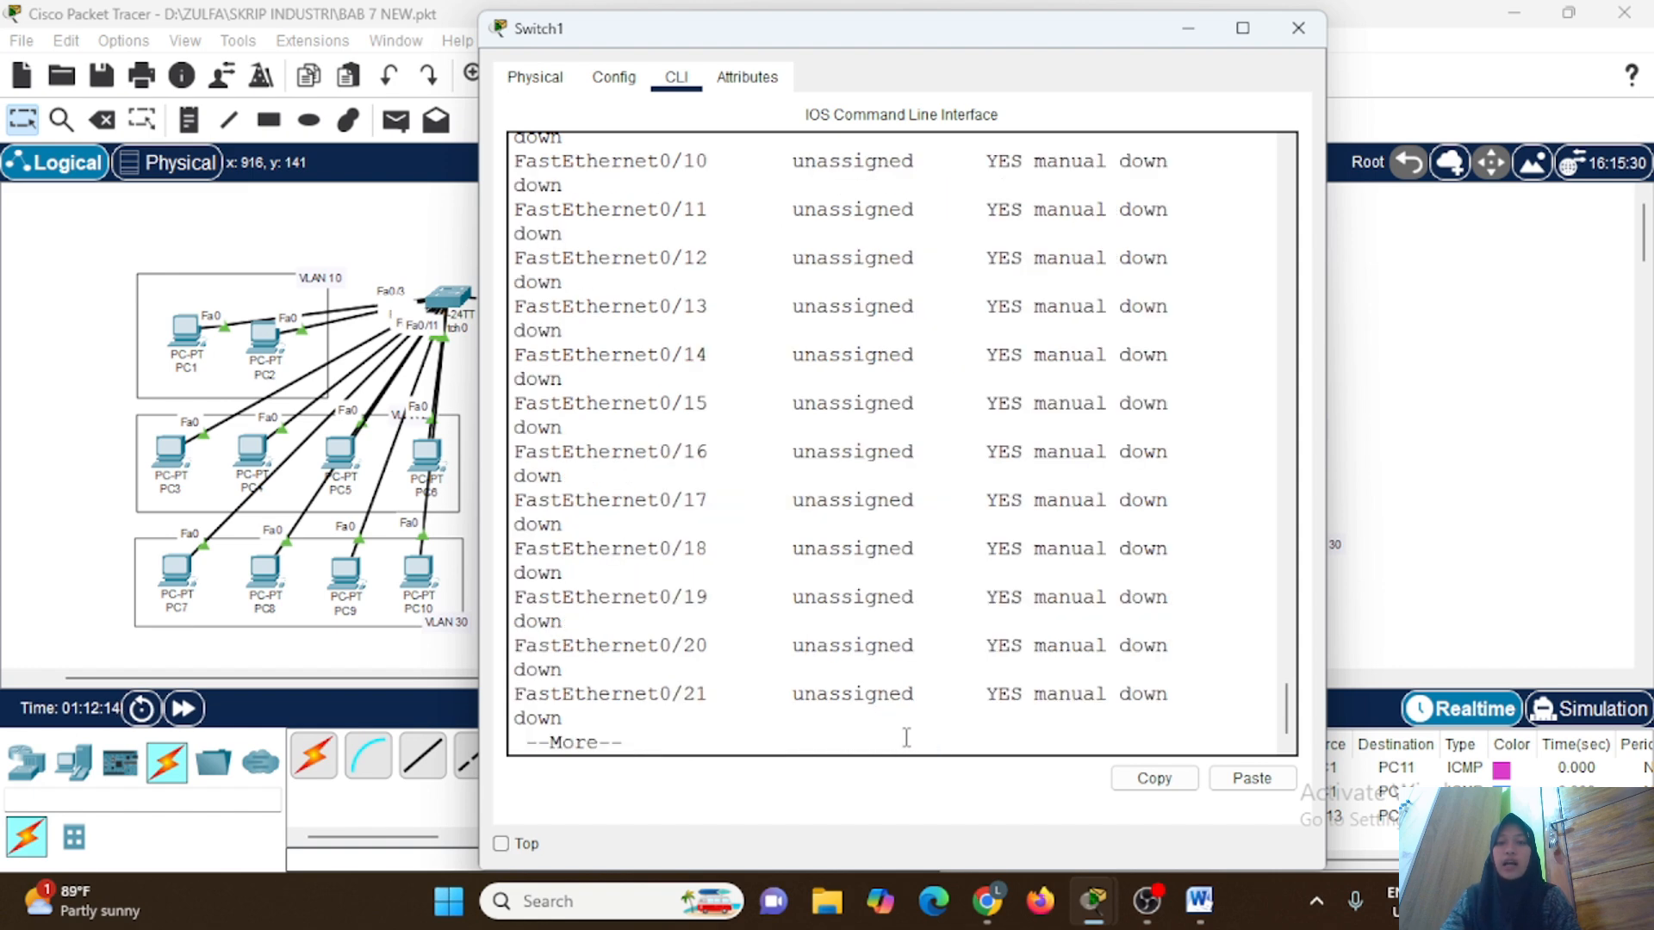
key(space)
drag(1325, 598, 1518, 599)
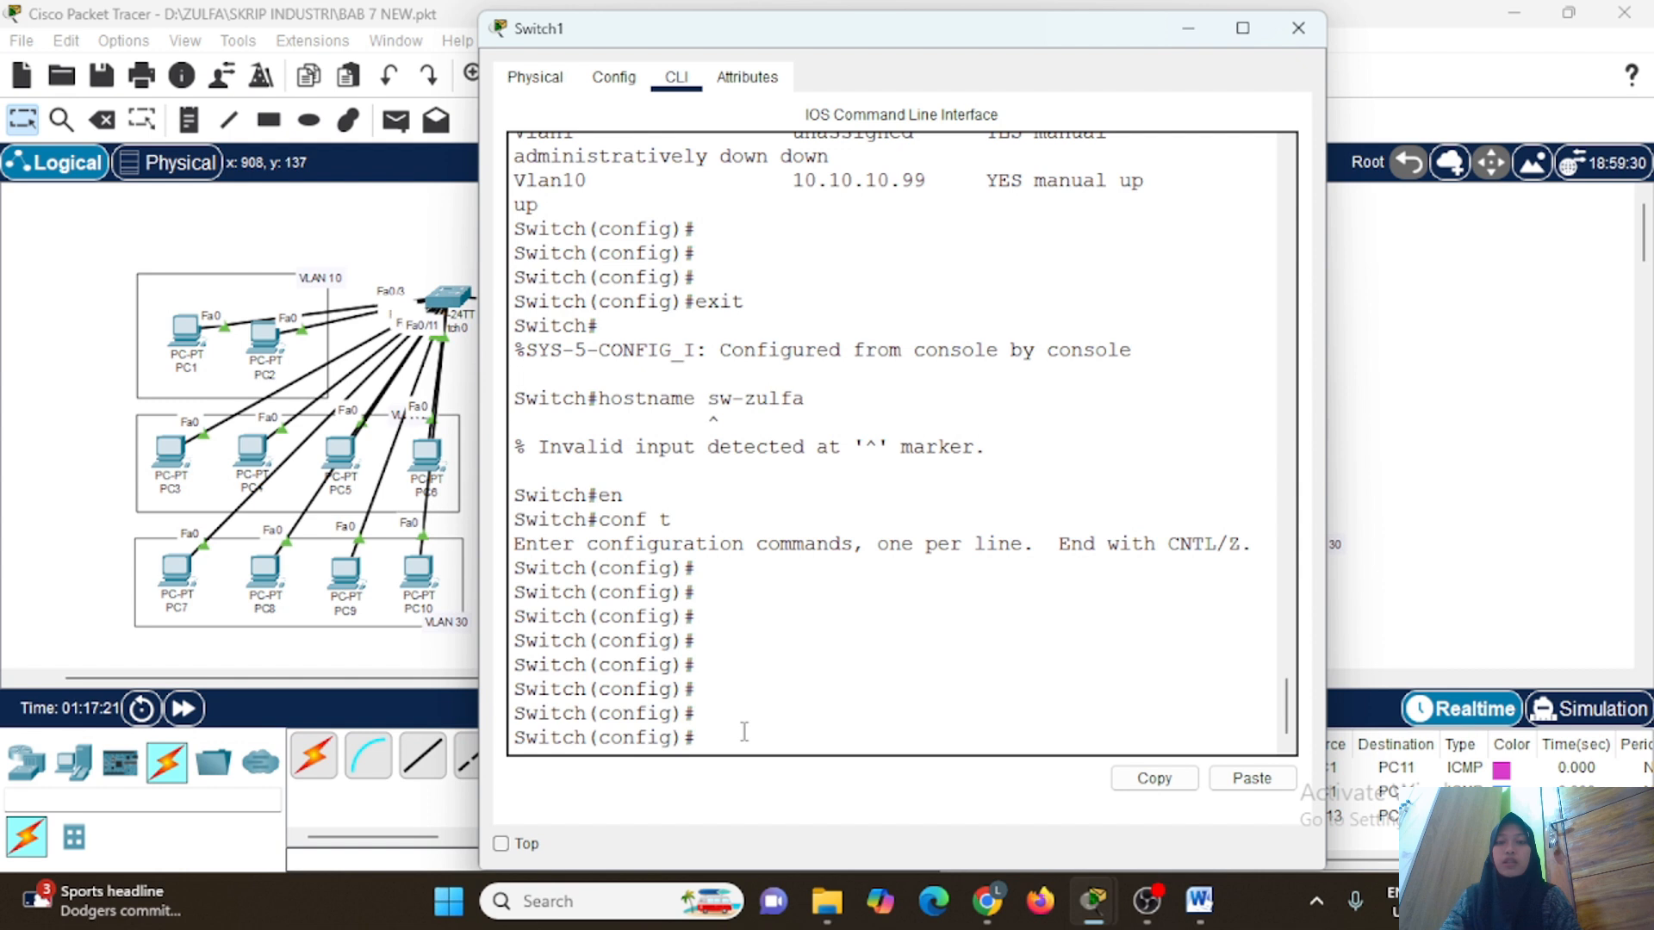
Set Switch1's hostname to sw- followed by the administrator's first name.
text(stname sw-zulfa)
key(Return)
text(ip doamin)
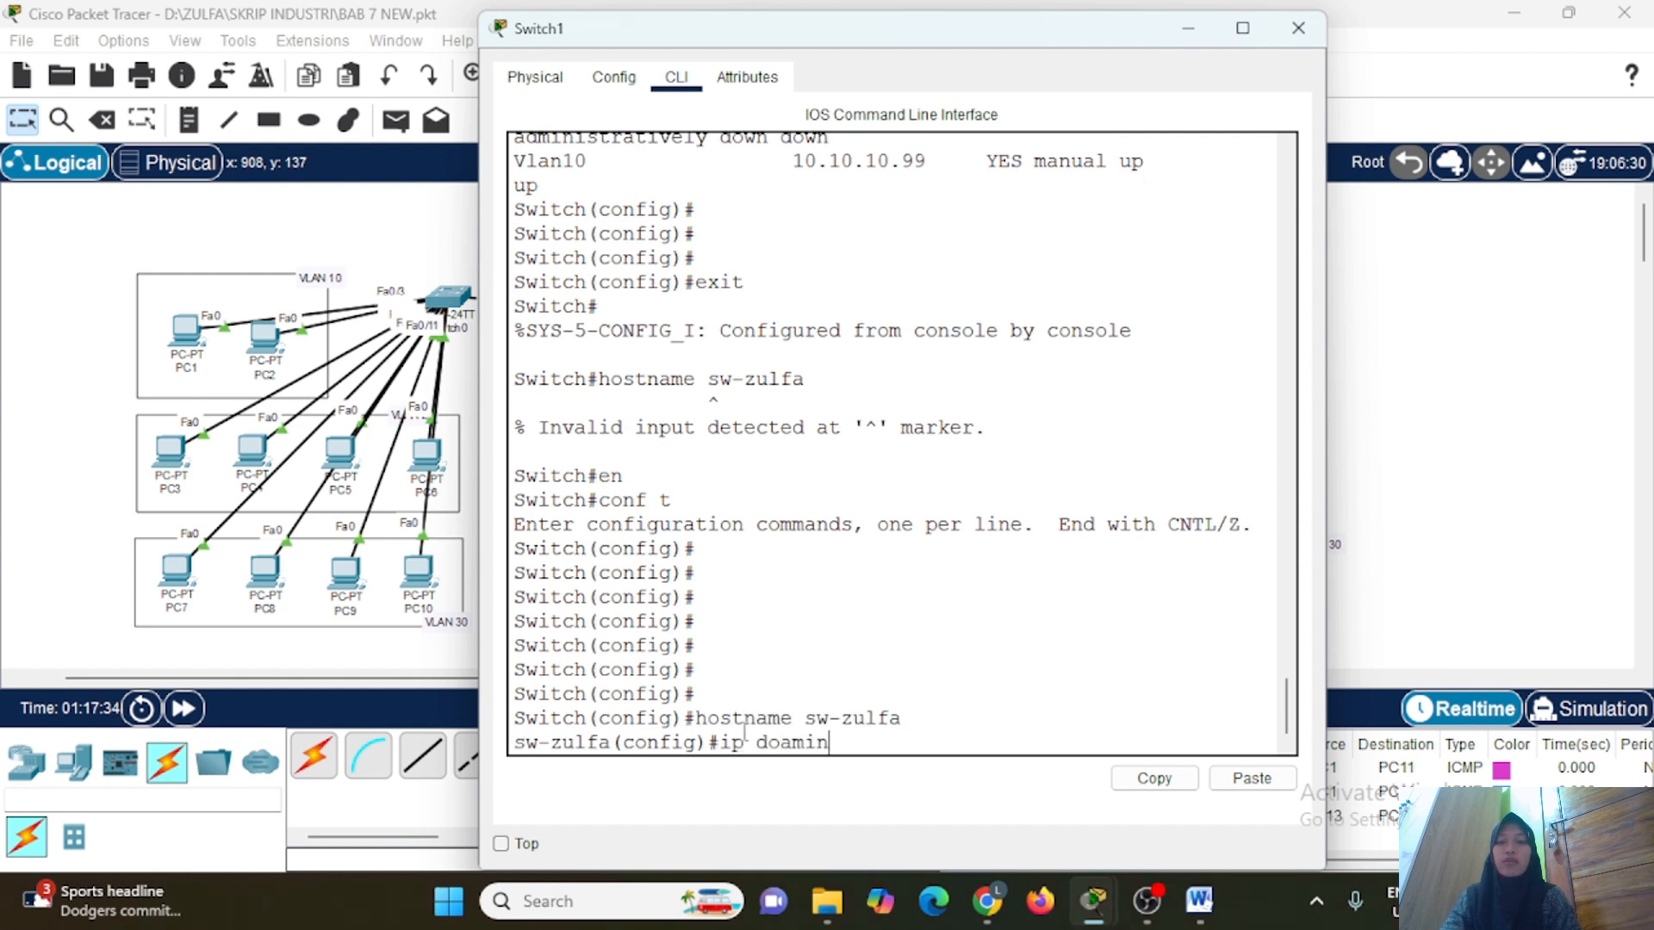
text(-name sw-zulfa.com)
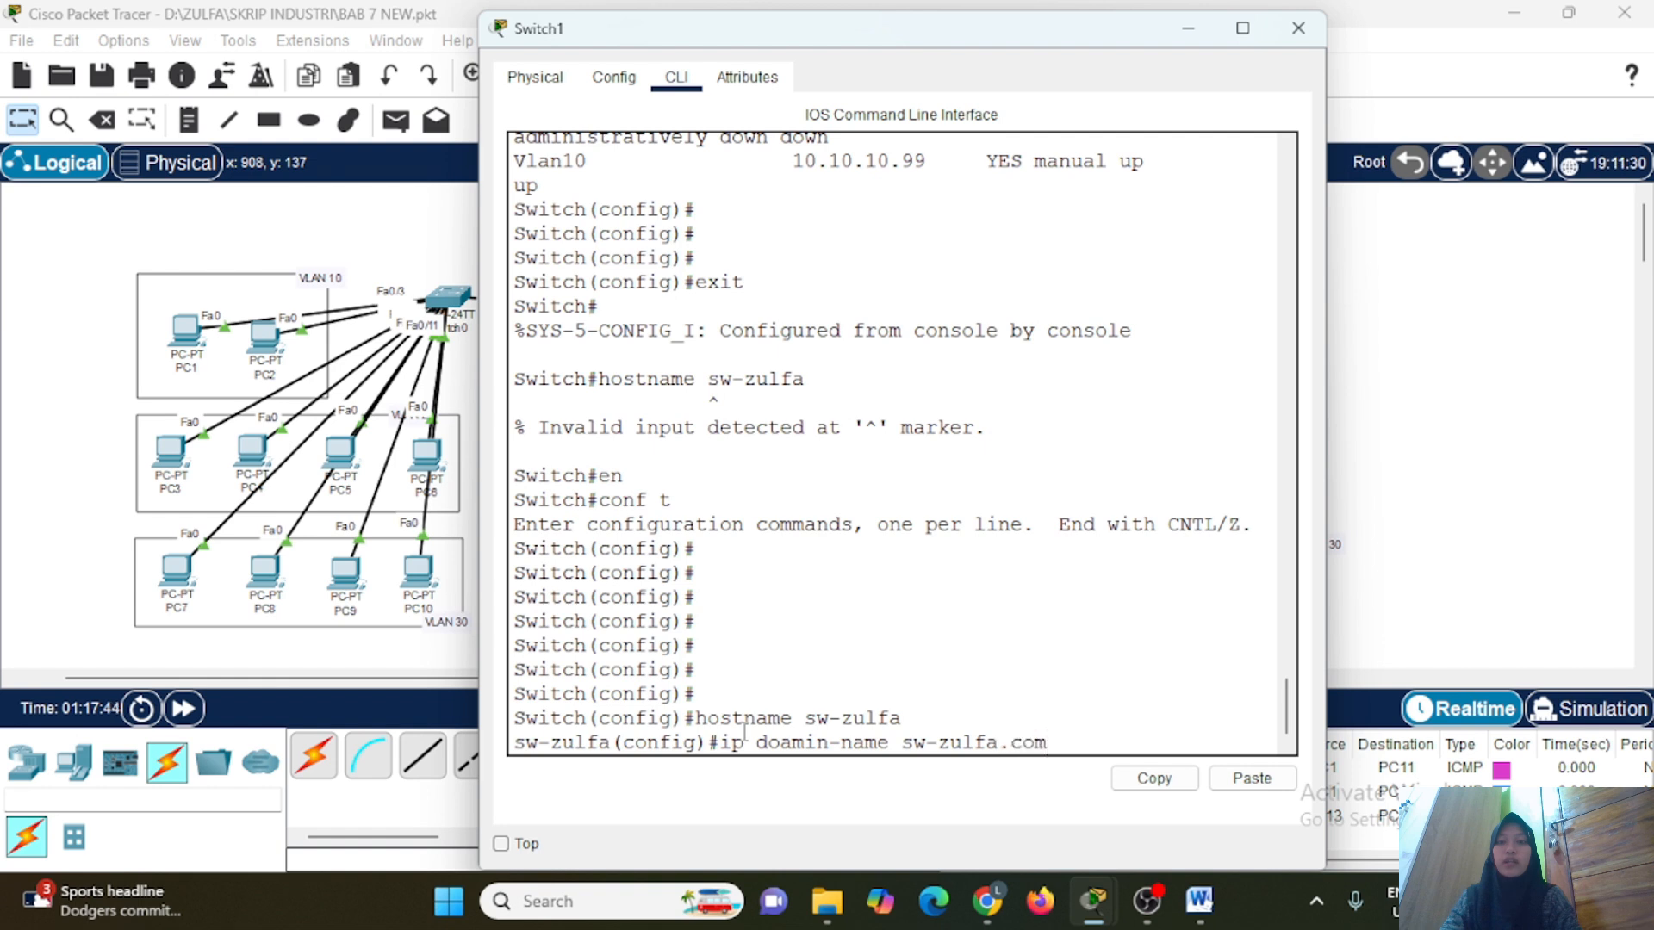
key(Return)
Set the switch's IP domain name to its hostname followed by .com using ip domain-name.
text(ip domain)
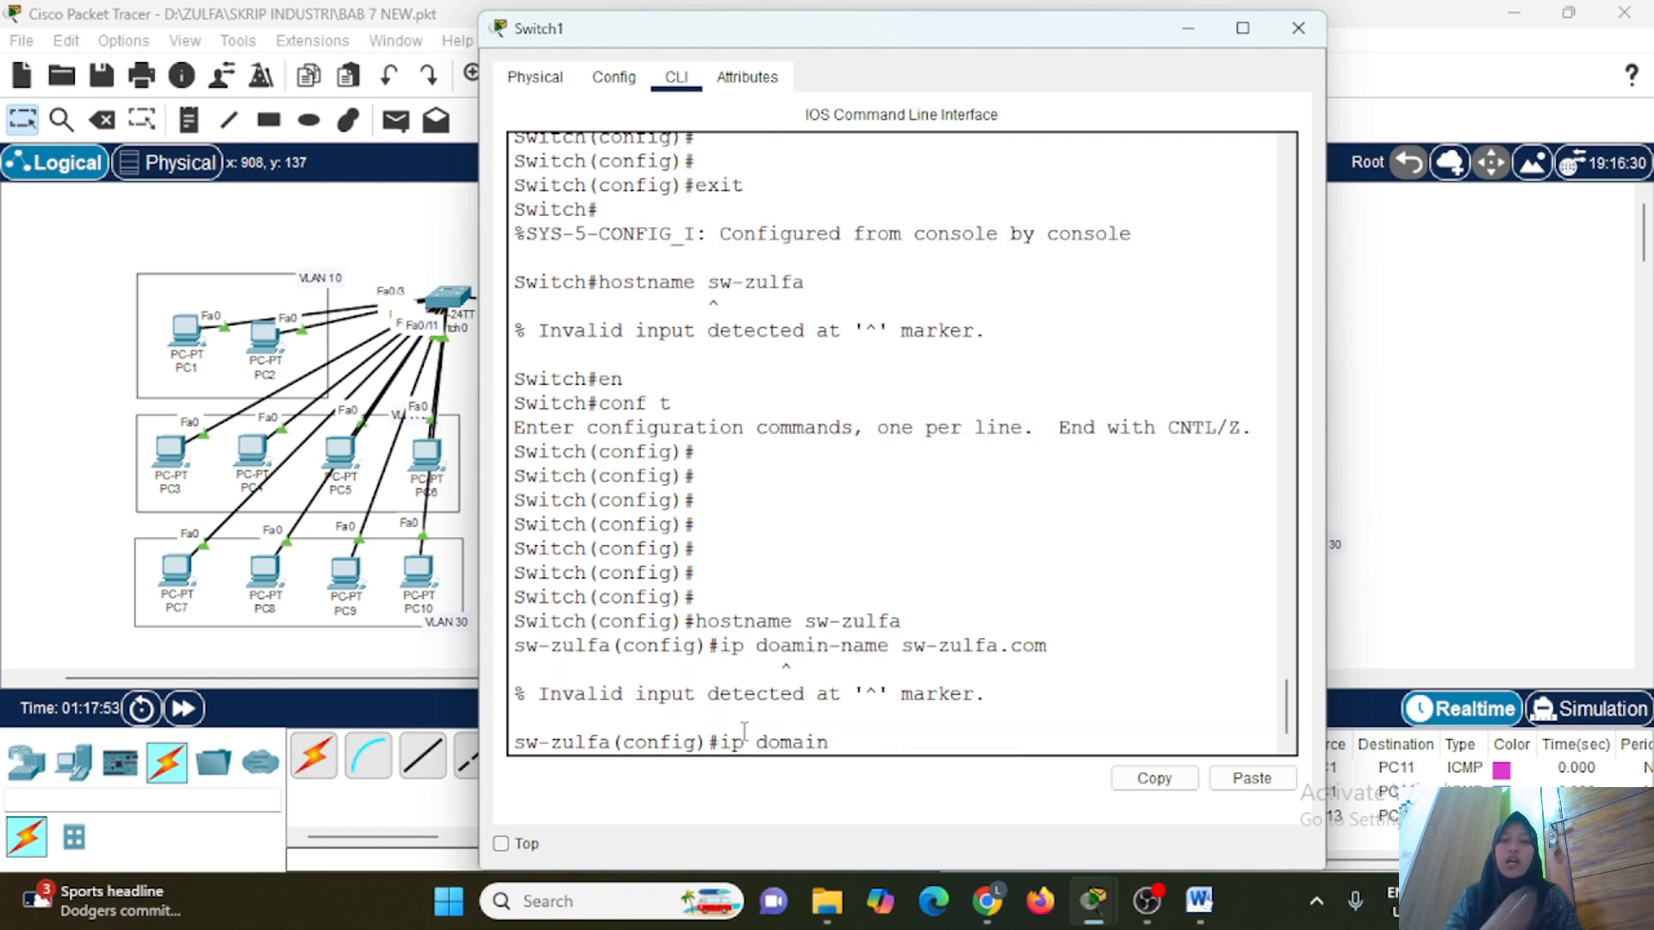
text(-name sw-zulfa.com)
key(Return)
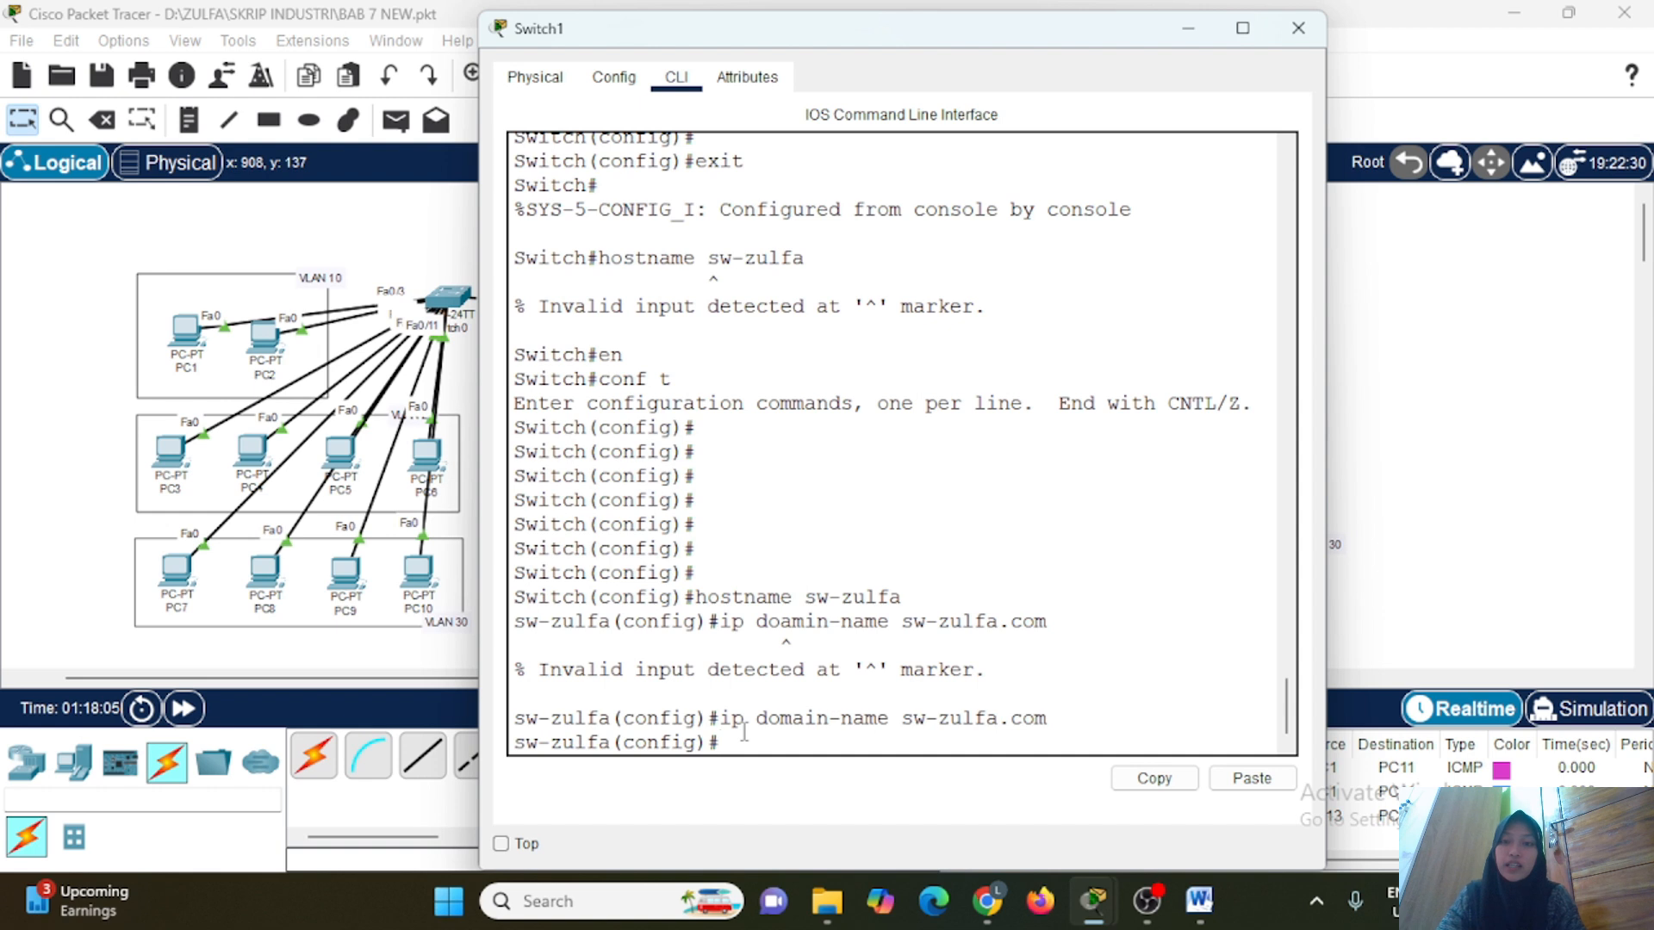
Generate an RSA key pair on the switch with crypto key generate rsa and a 1024-bit modulus.
text(crypto)
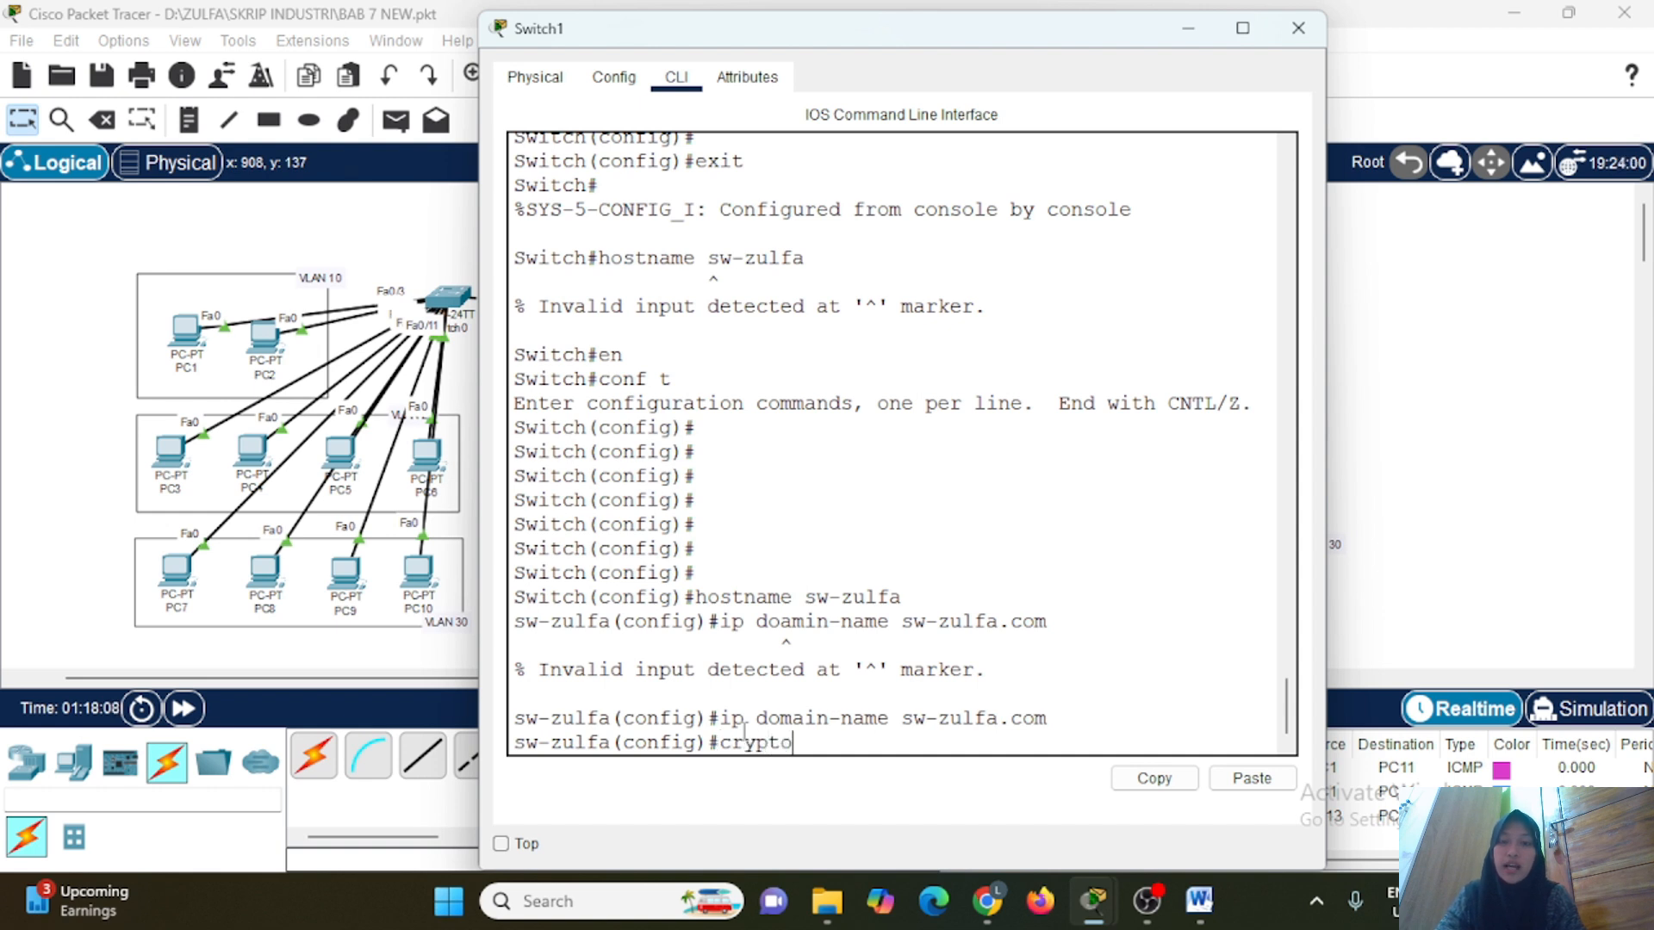
text( key generate r)
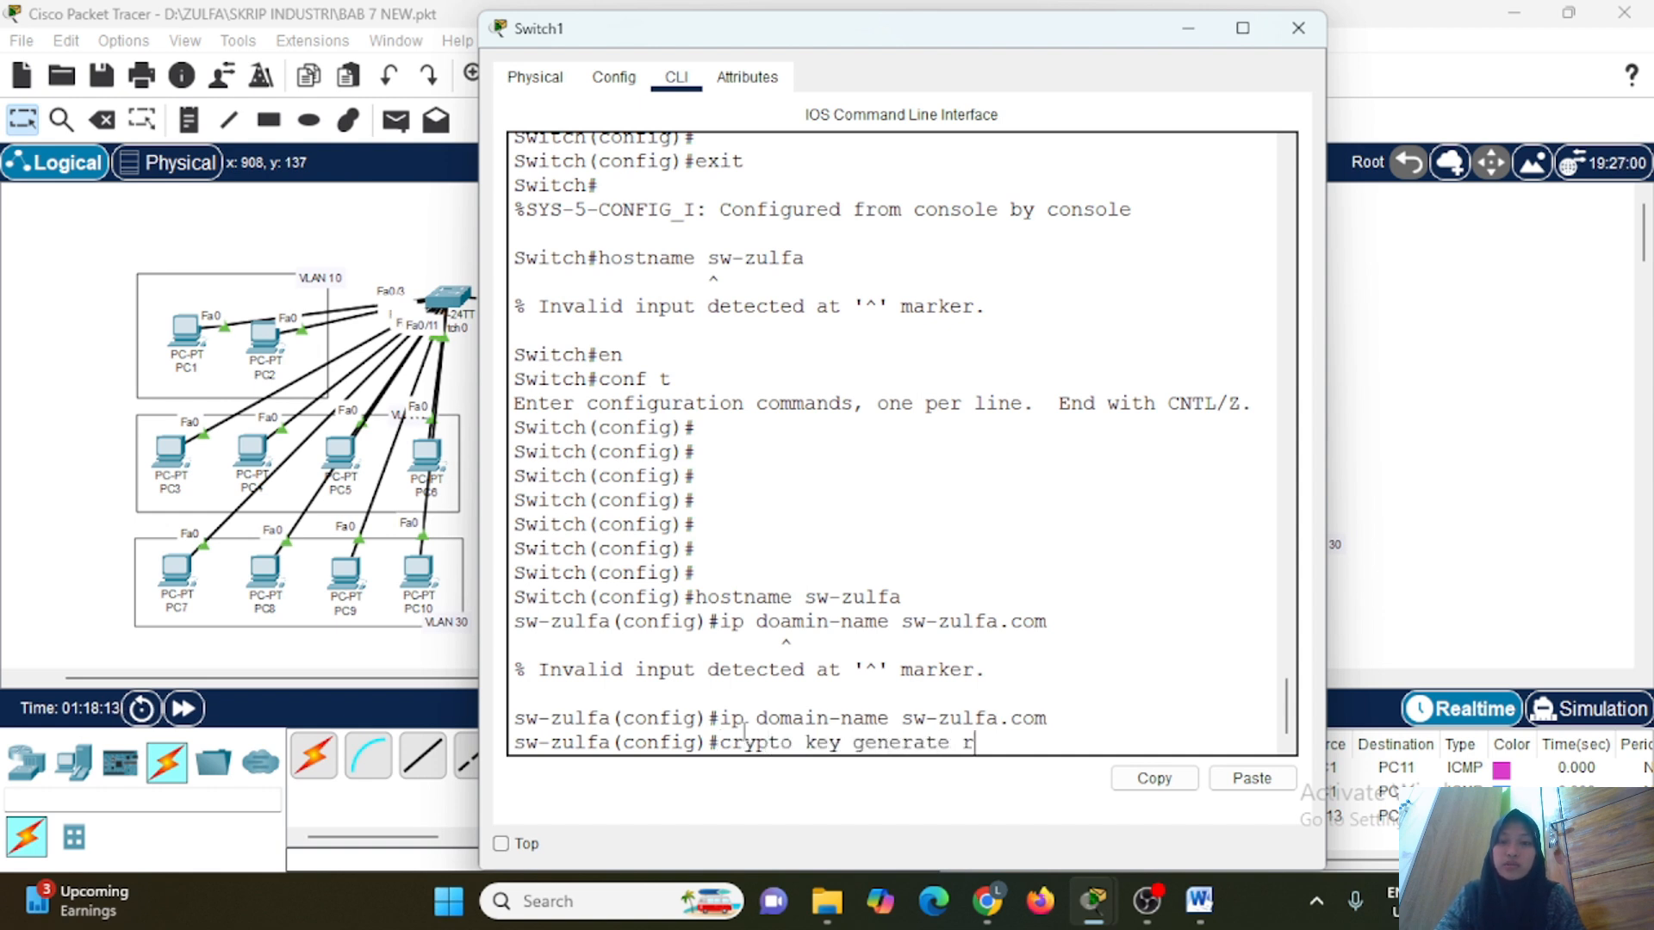
text(sa)
key(Return)
text(1024)
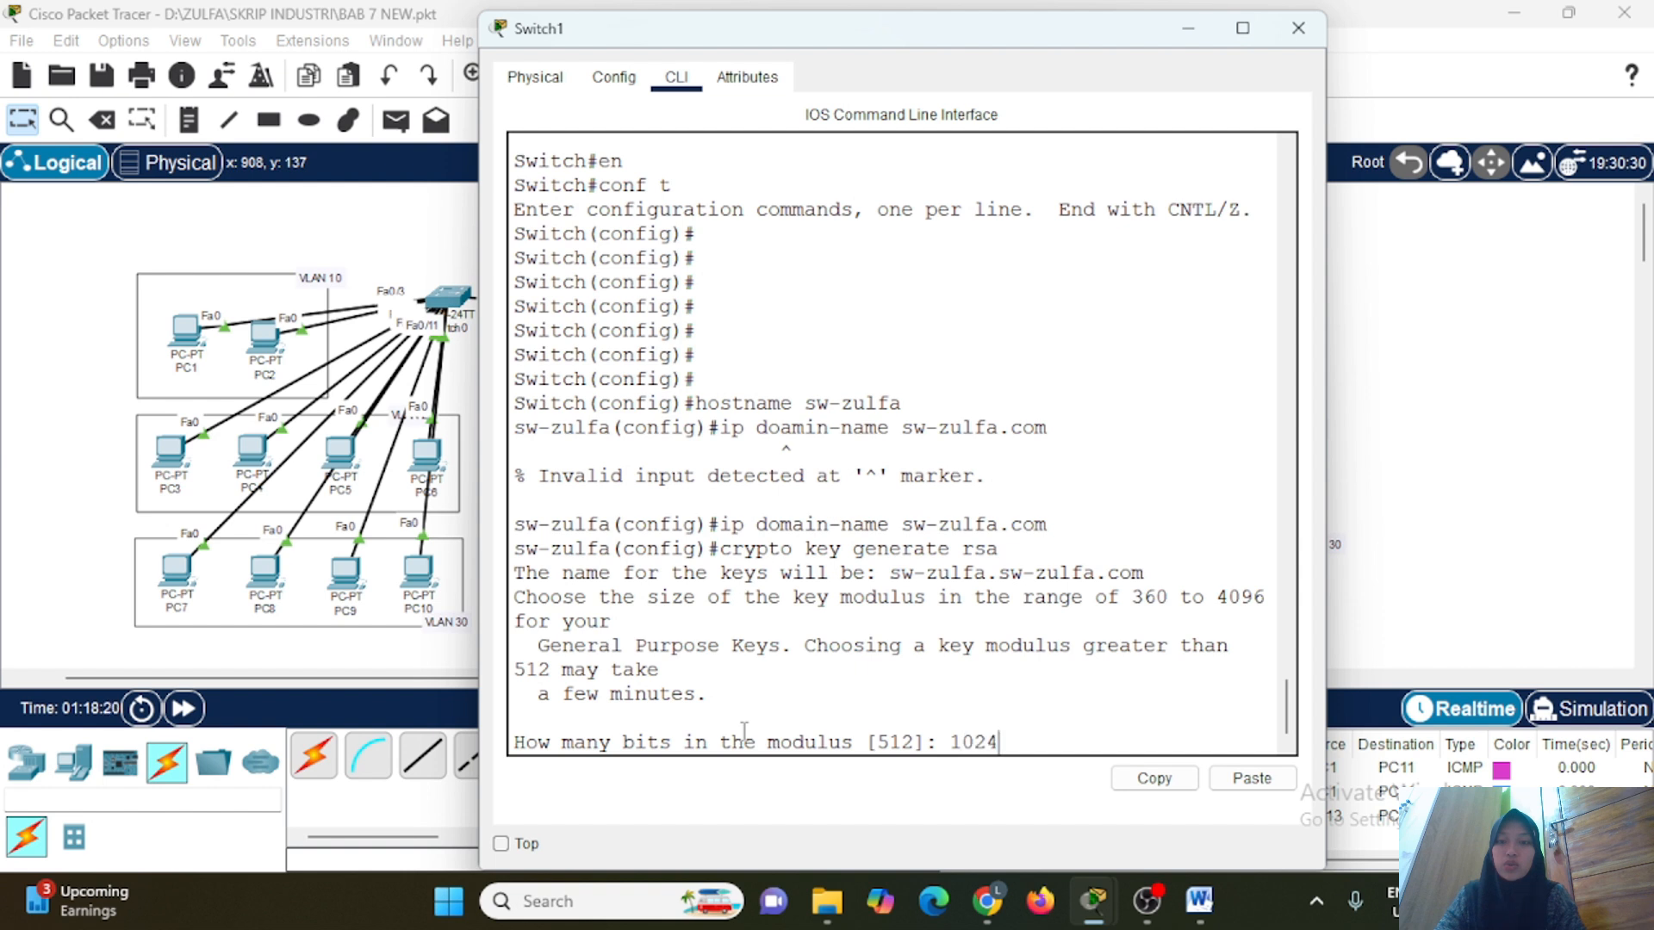
key(Return)
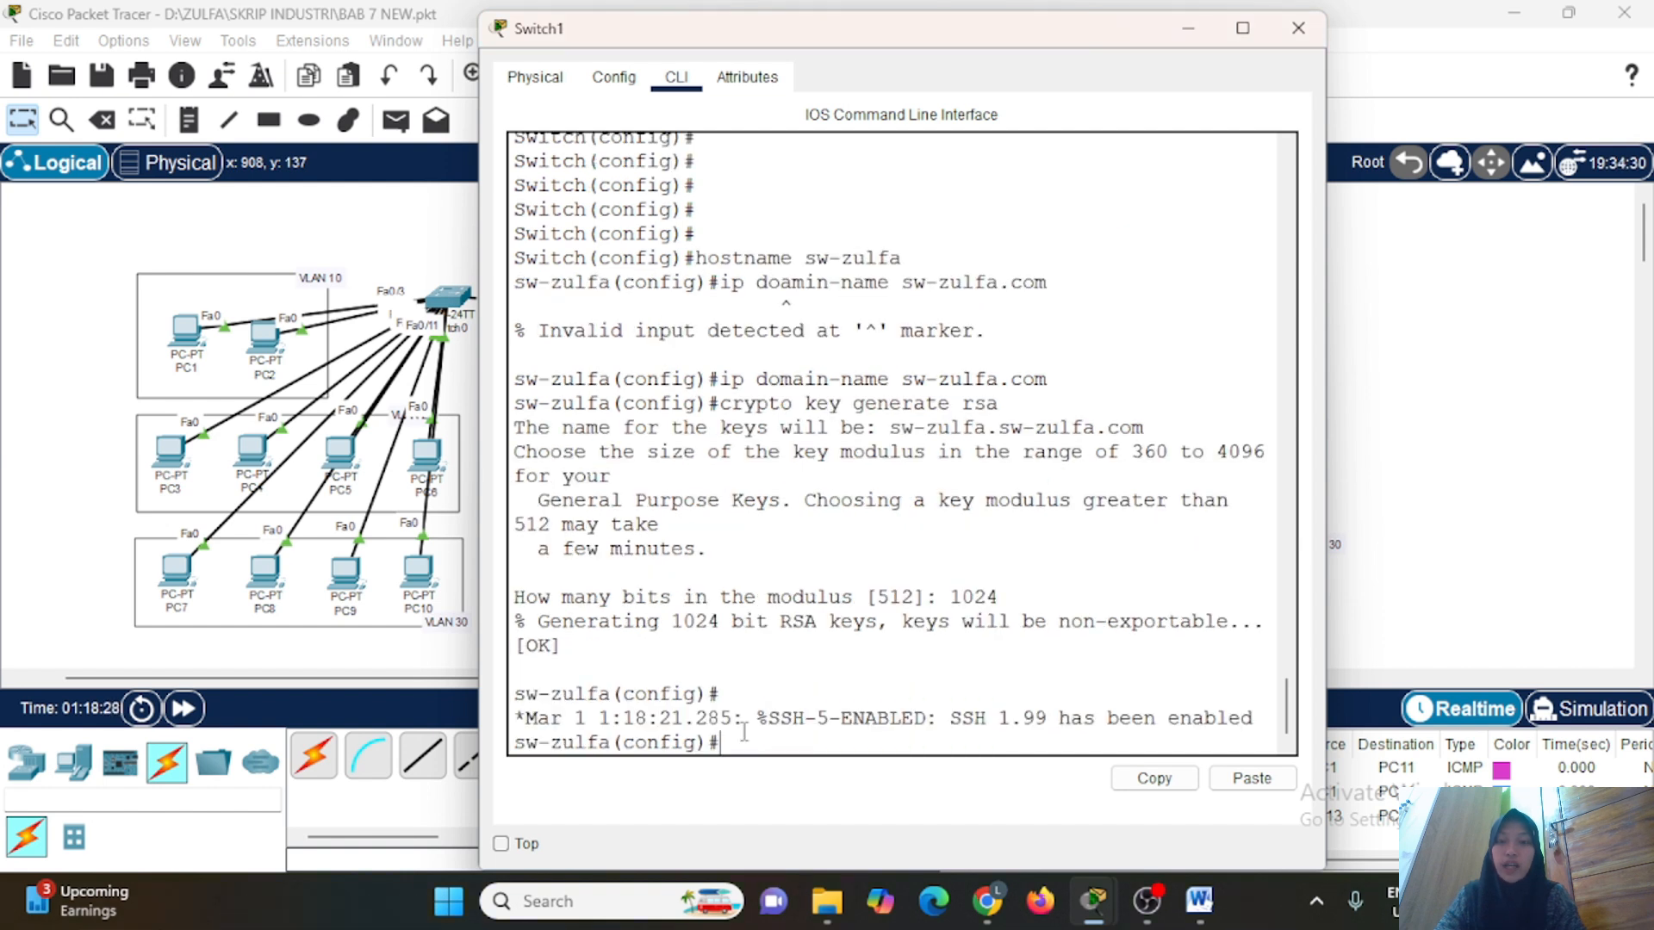
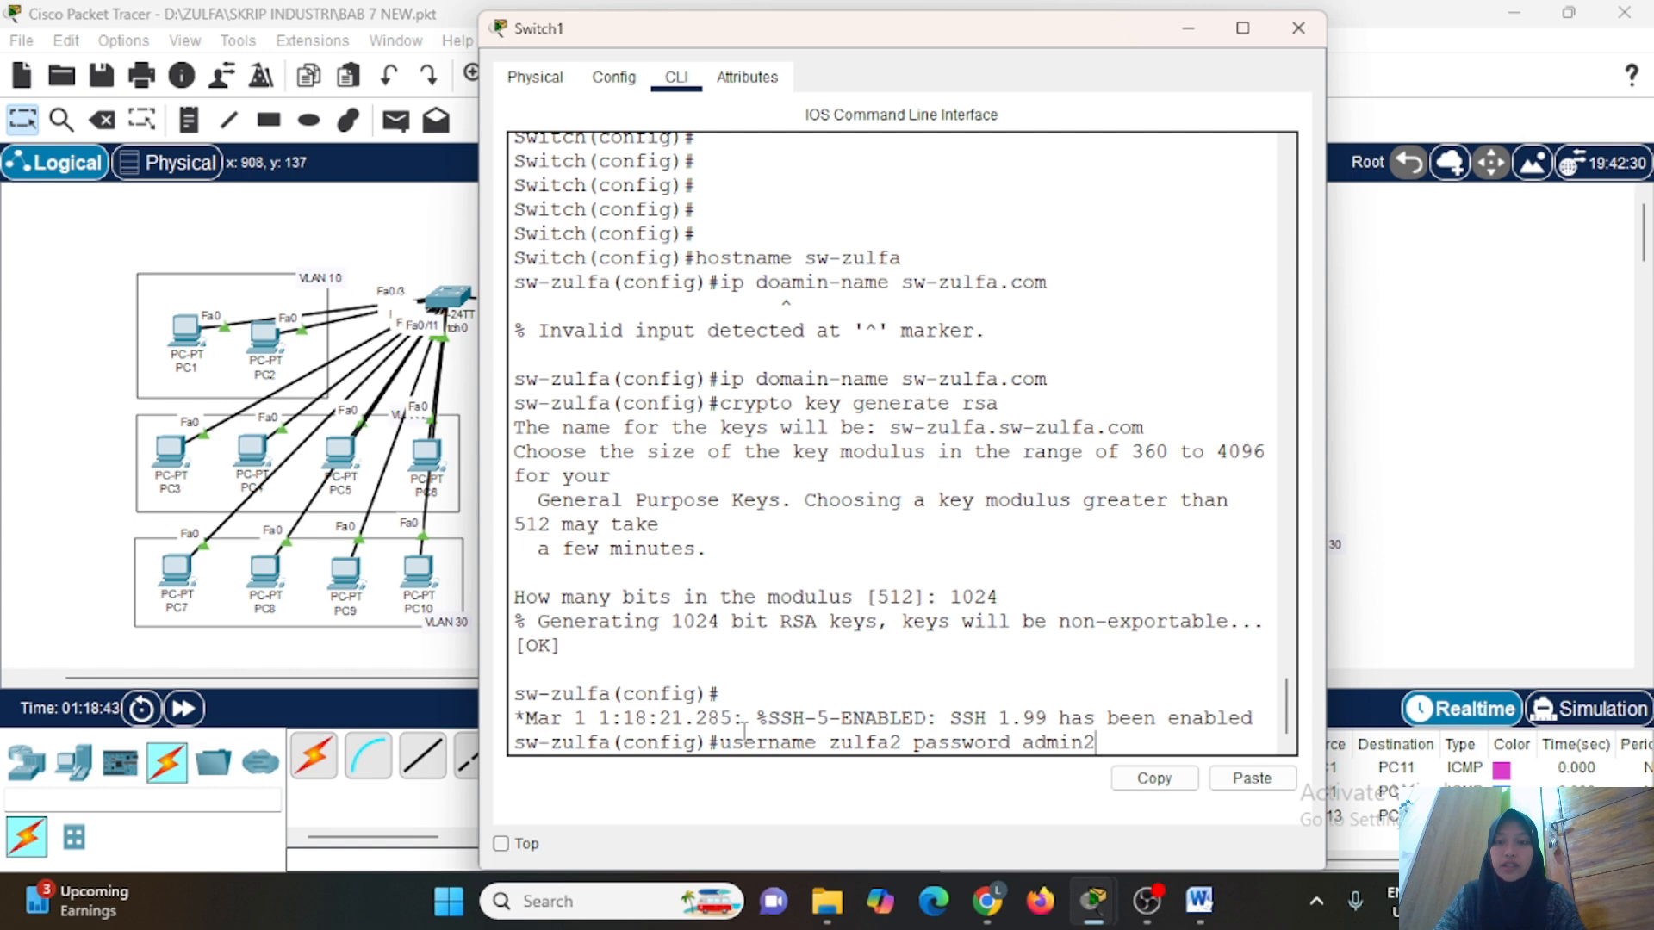
Create a local switch user named with the administrator's first name followed by 2, and enter the account password.
key(Return)
Set the switch's VTY lines 0 to 2 to SSH transport input and local login, and exit line configuration.
text(line vty 0 2)
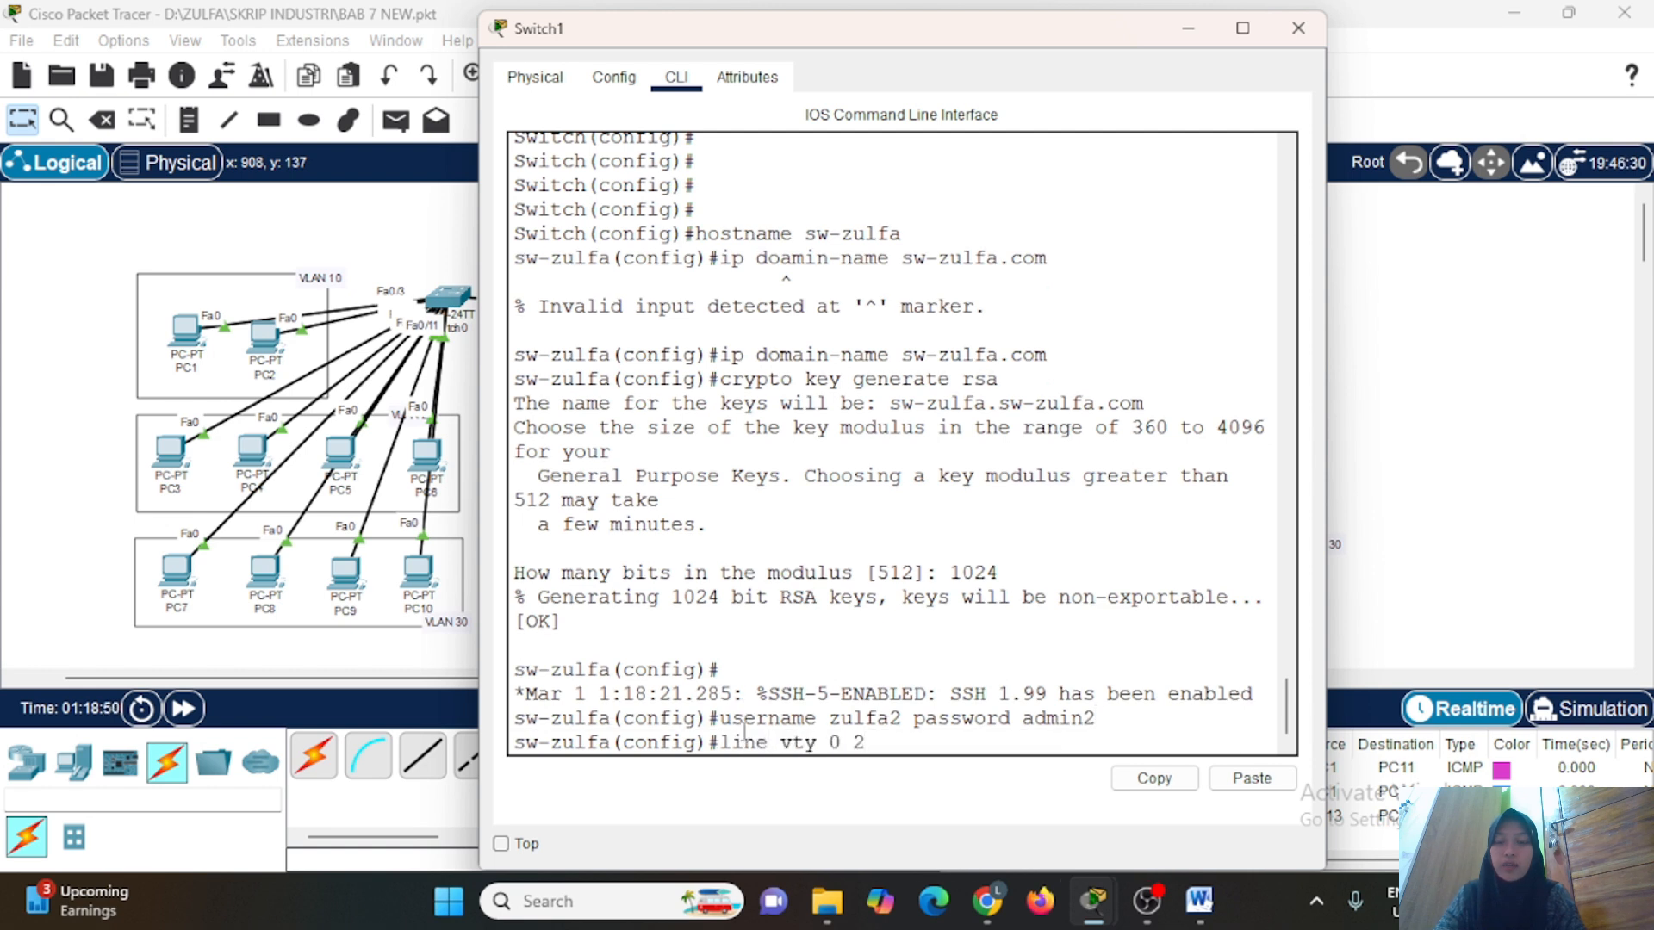
key(Return)
text(transport in)
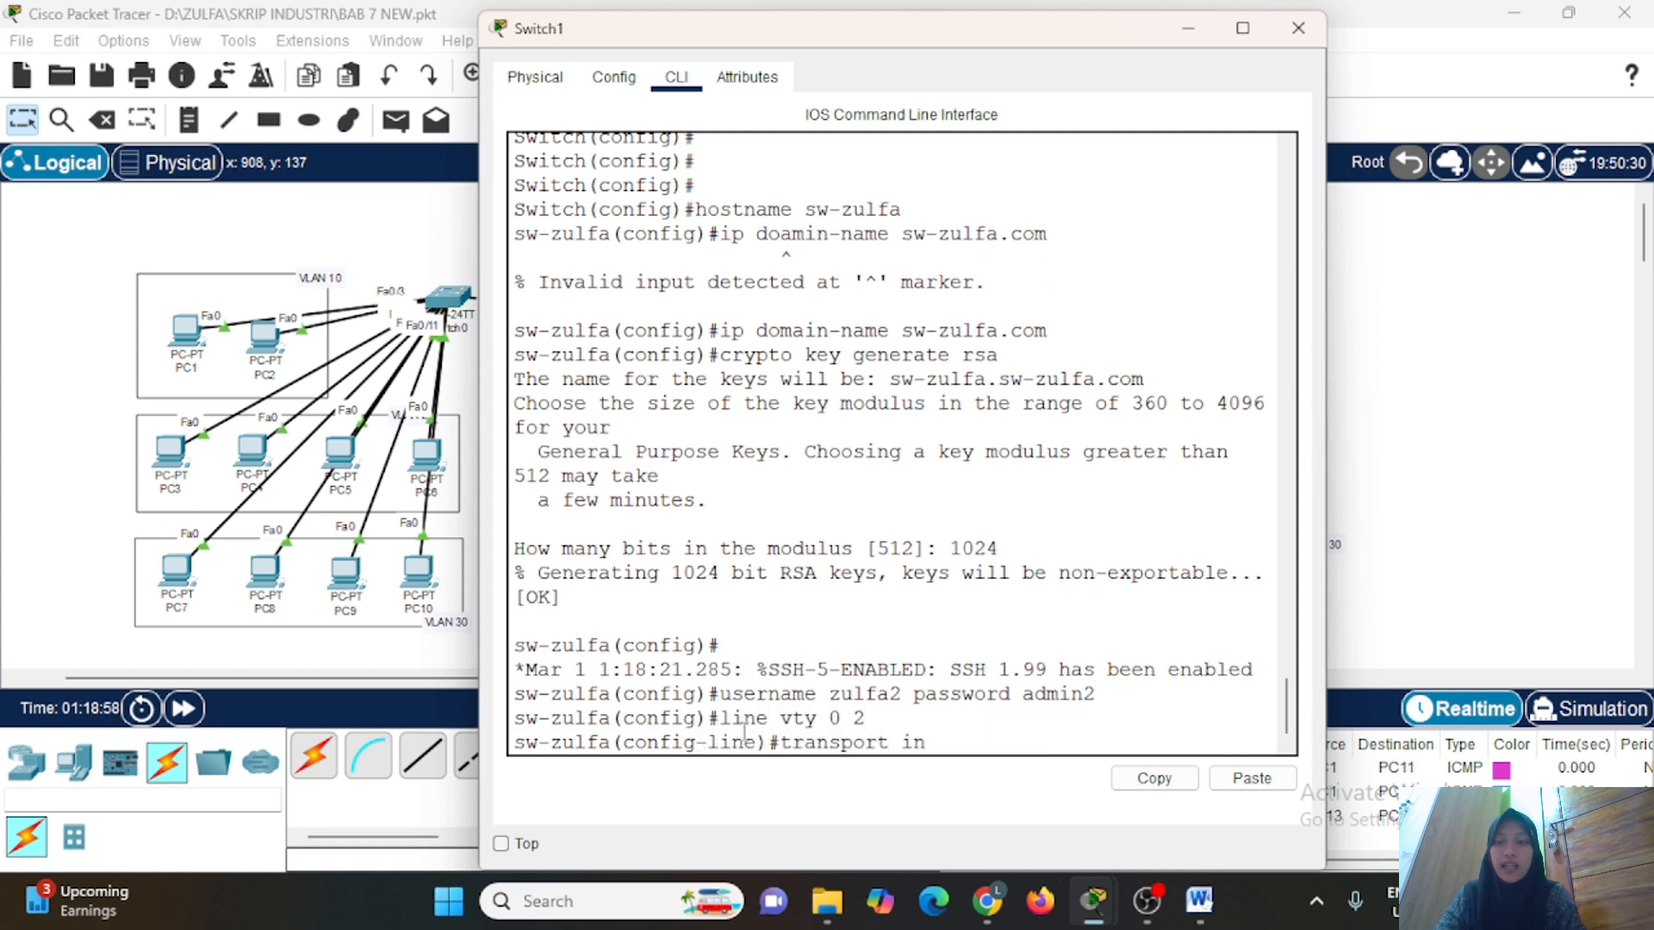
text(put ssh)
key(Return)
text(login local)
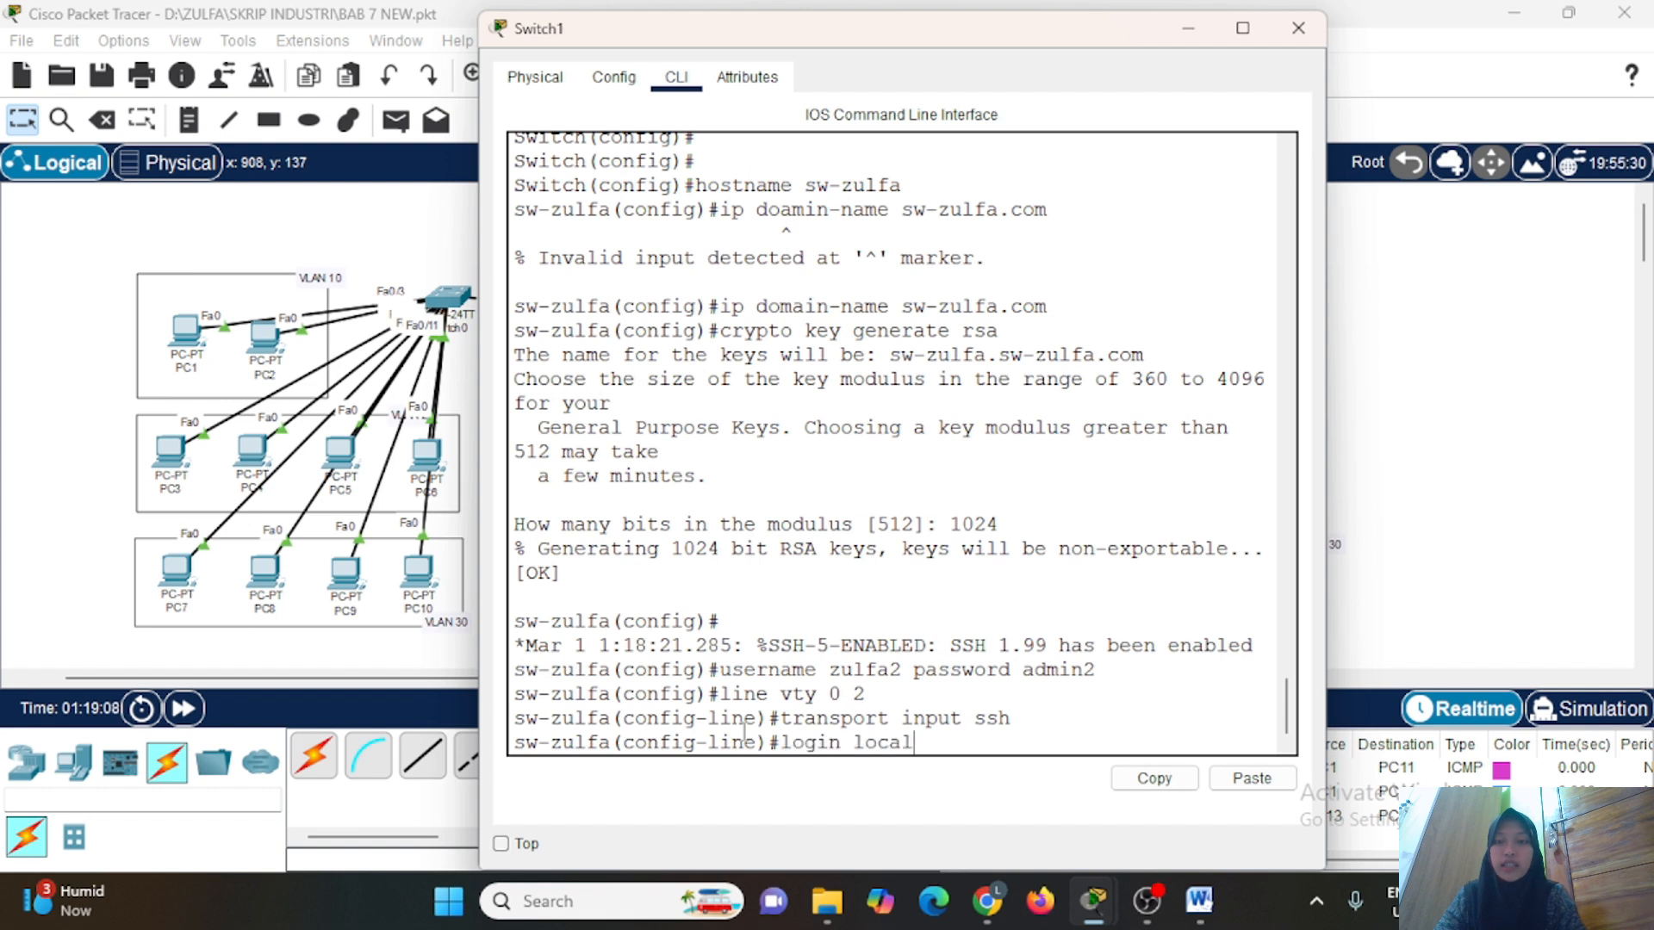
key(Return)
text(exit)
key(Return)
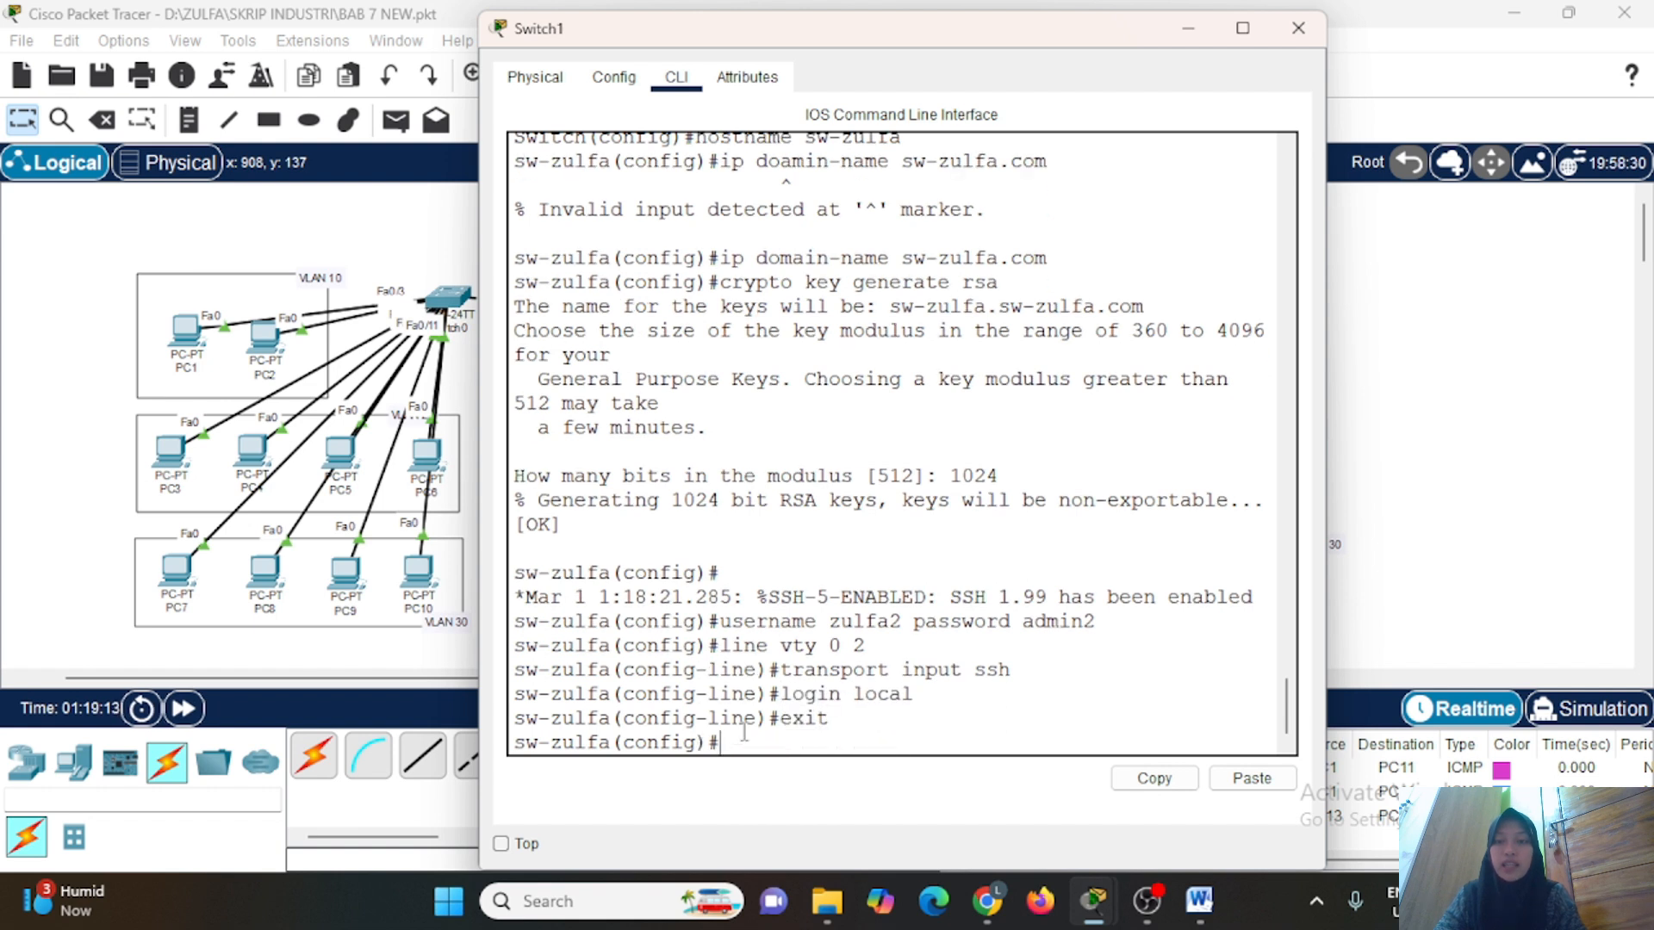
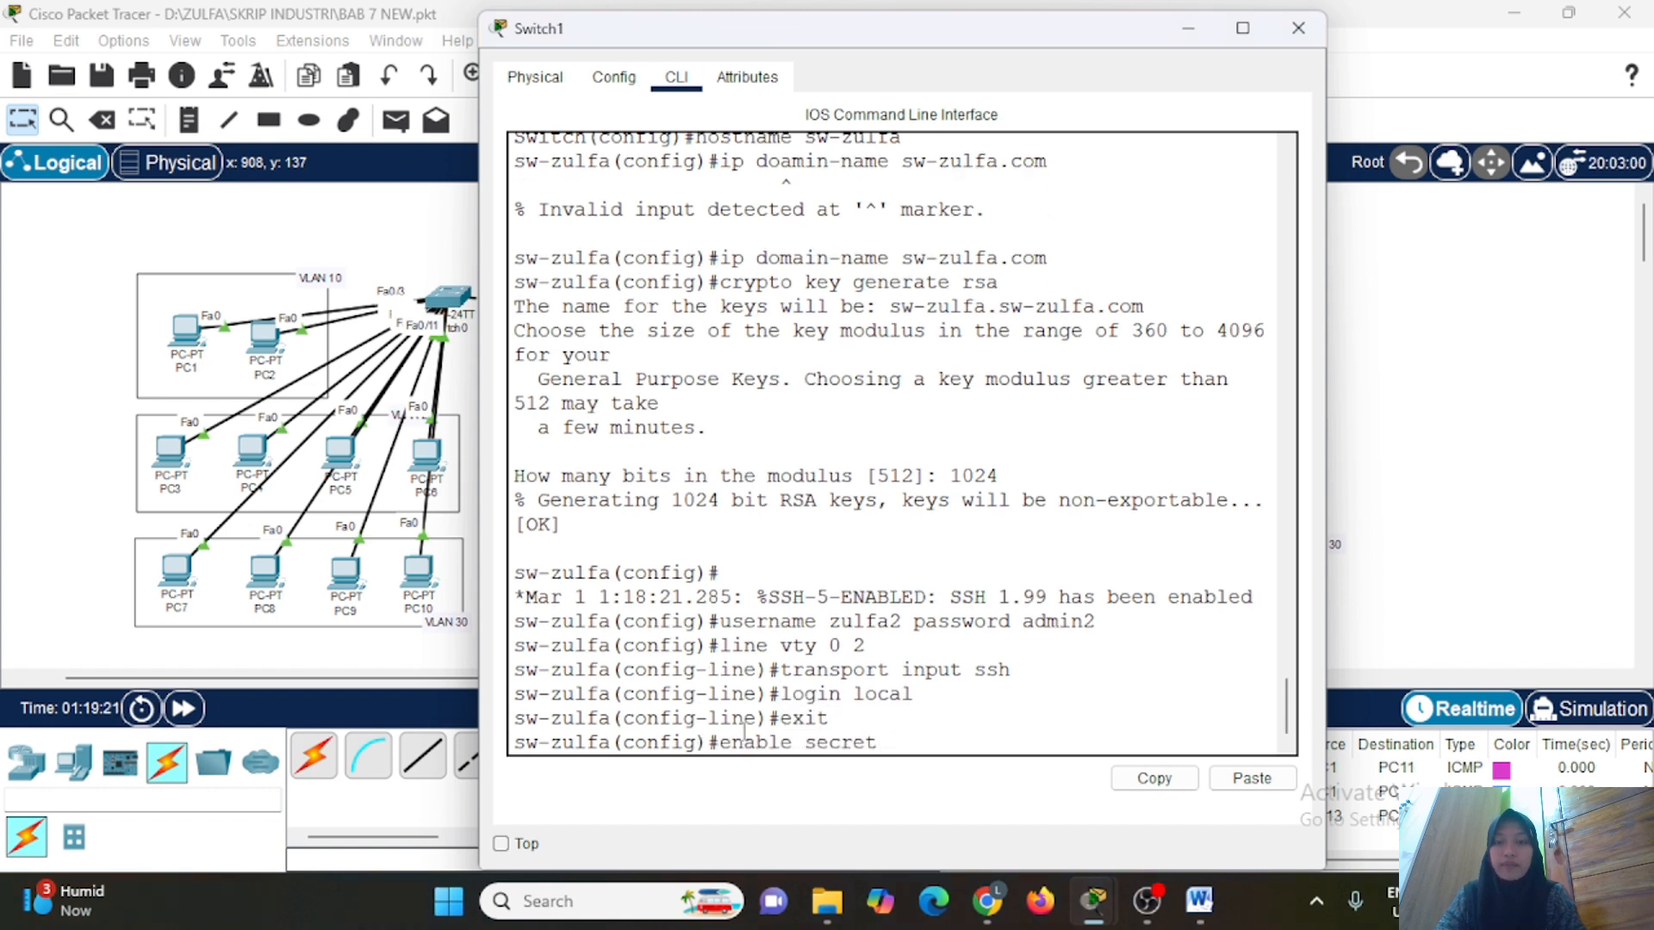
Set the enable secret password on the switch in global configuration mode and put its window away.
key(Return)
click(1188, 30)
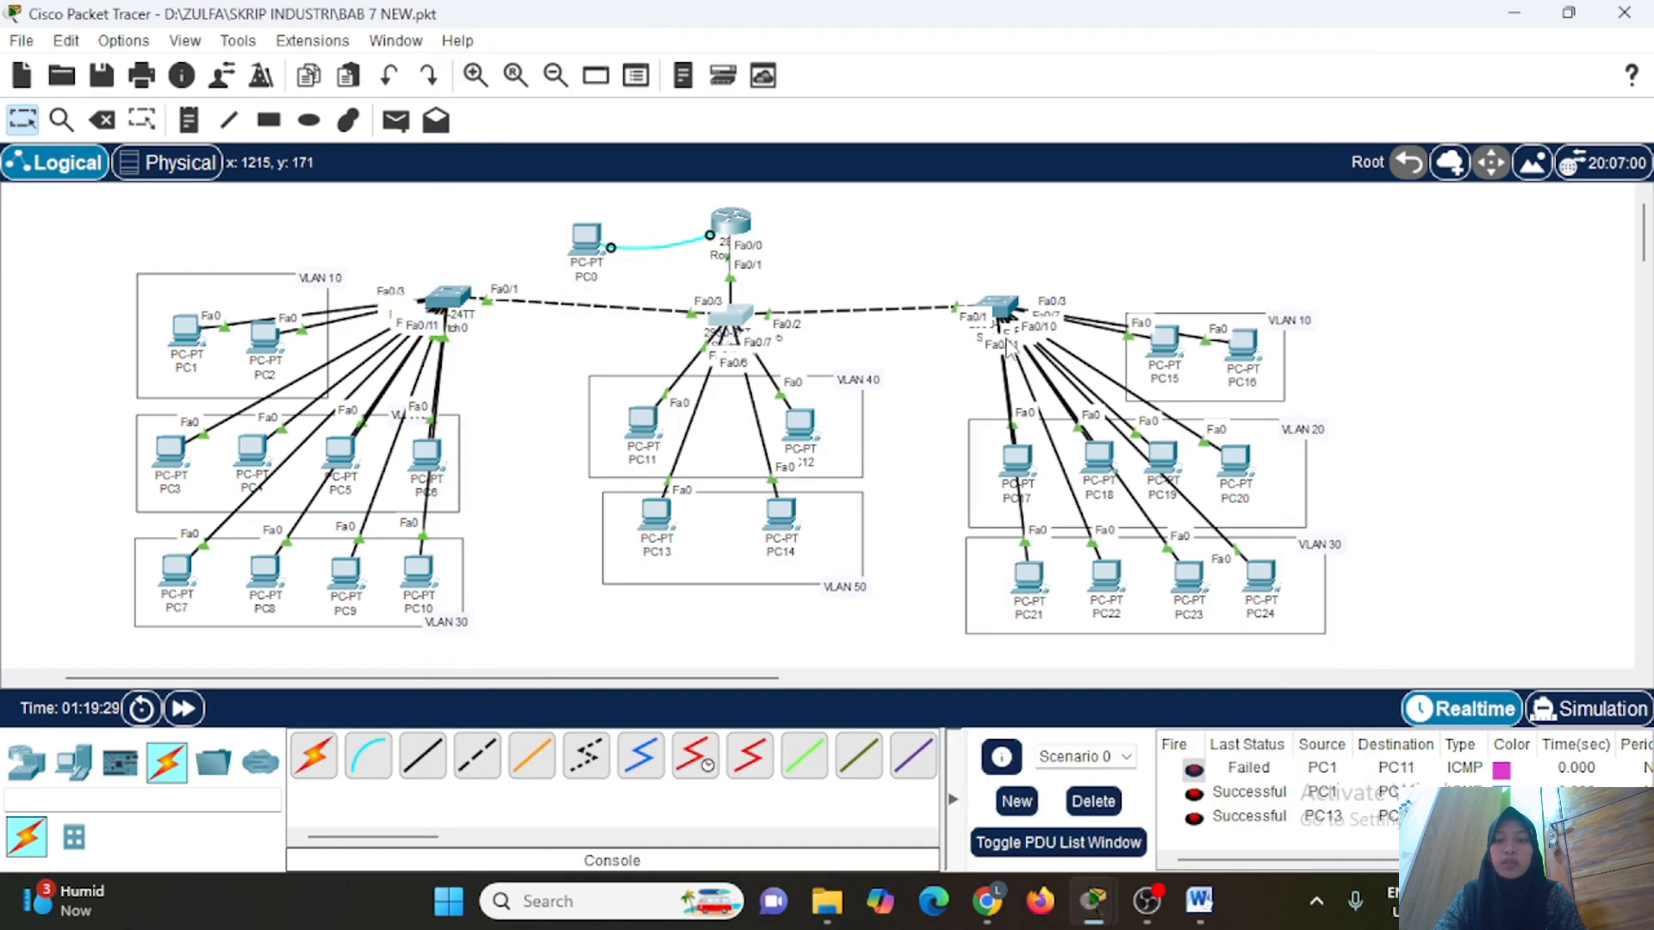
From PC13's Telnet / SSH Client, start an SSH connection to 10.10.10.99 with the switch's local username.
click(665, 523)
scroll(933, 612, down, 5)
click(1053, 556)
click(1056, 564)
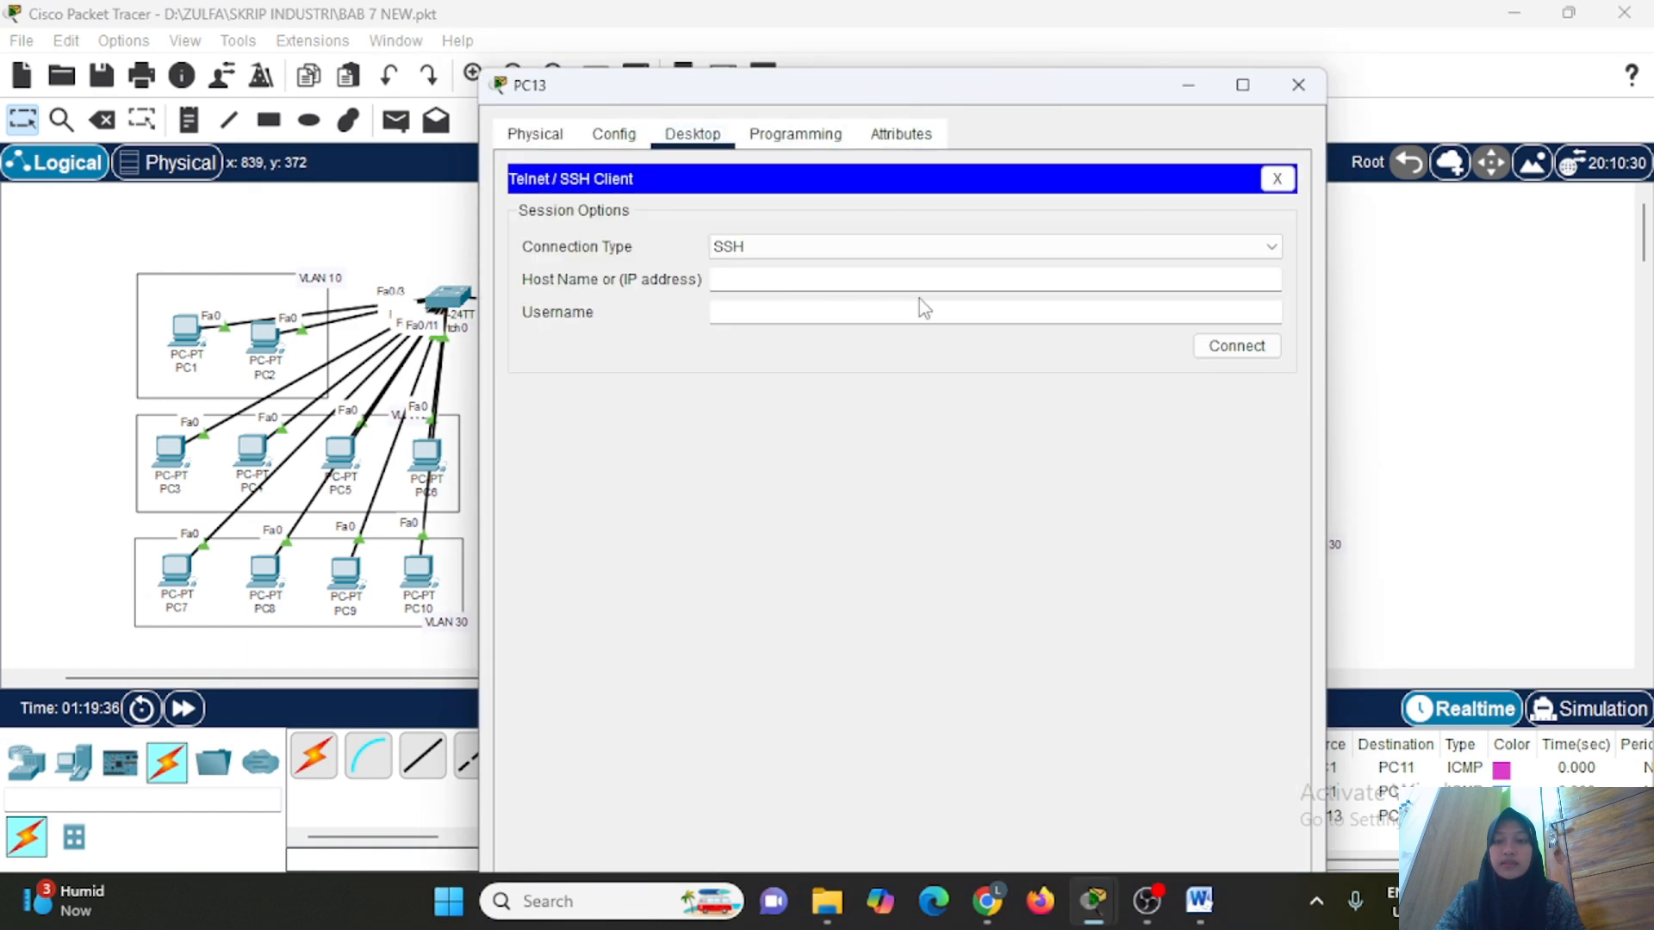
text(10.10.10.99)
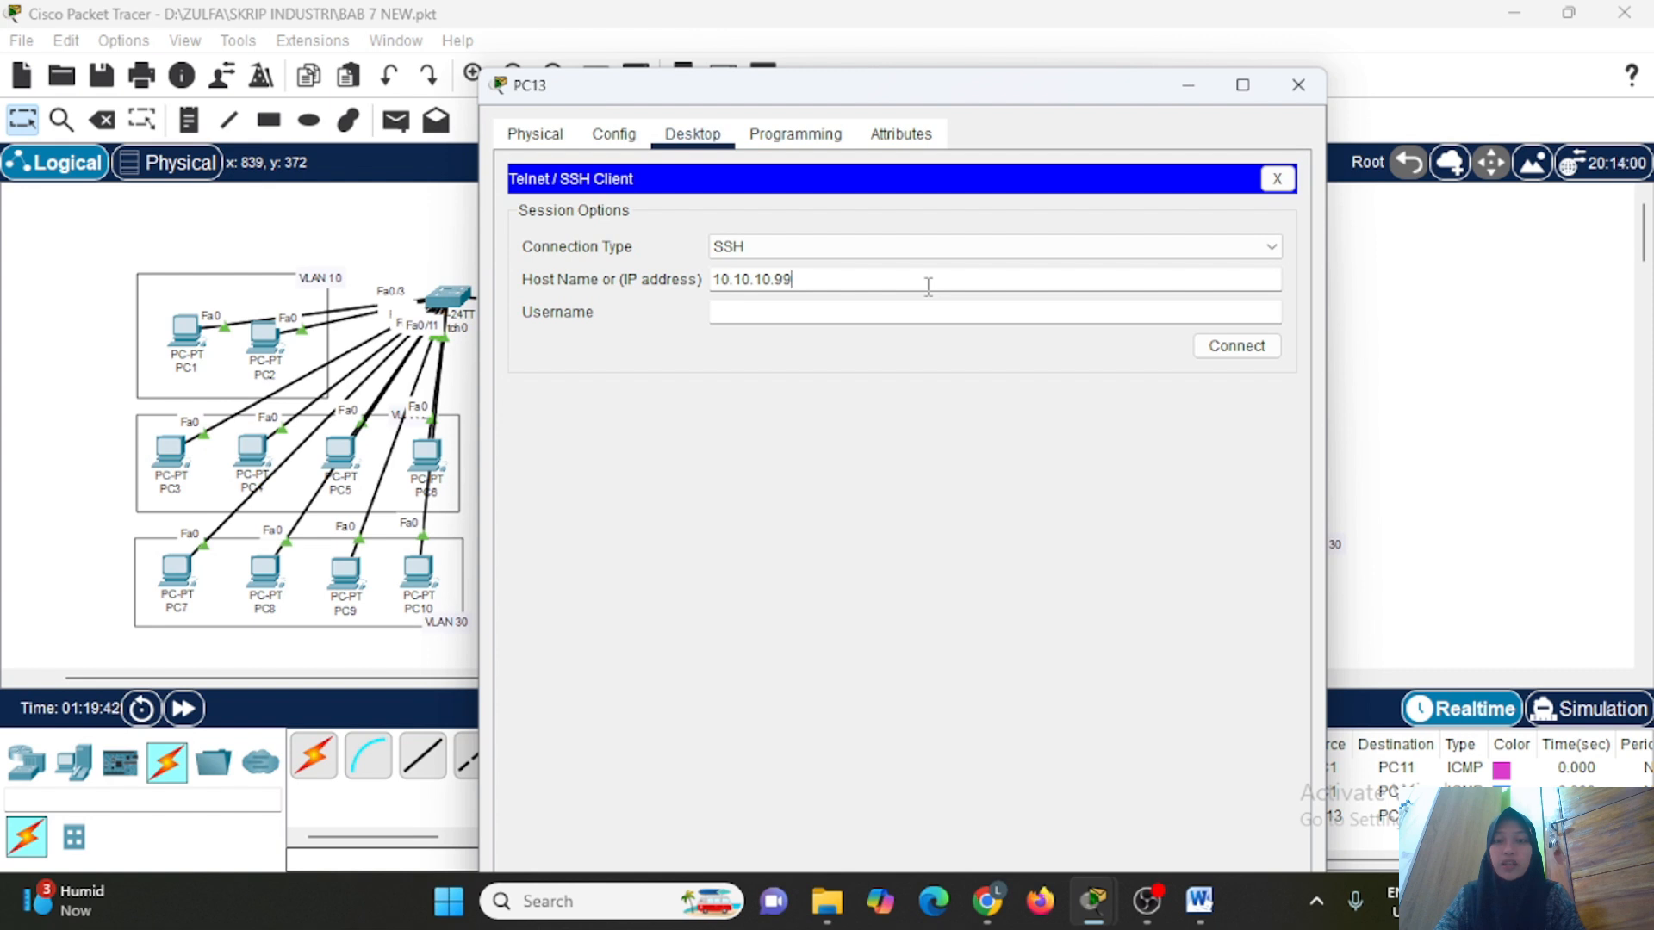
click(891, 320)
text(zulfa2)
click(1256, 345)
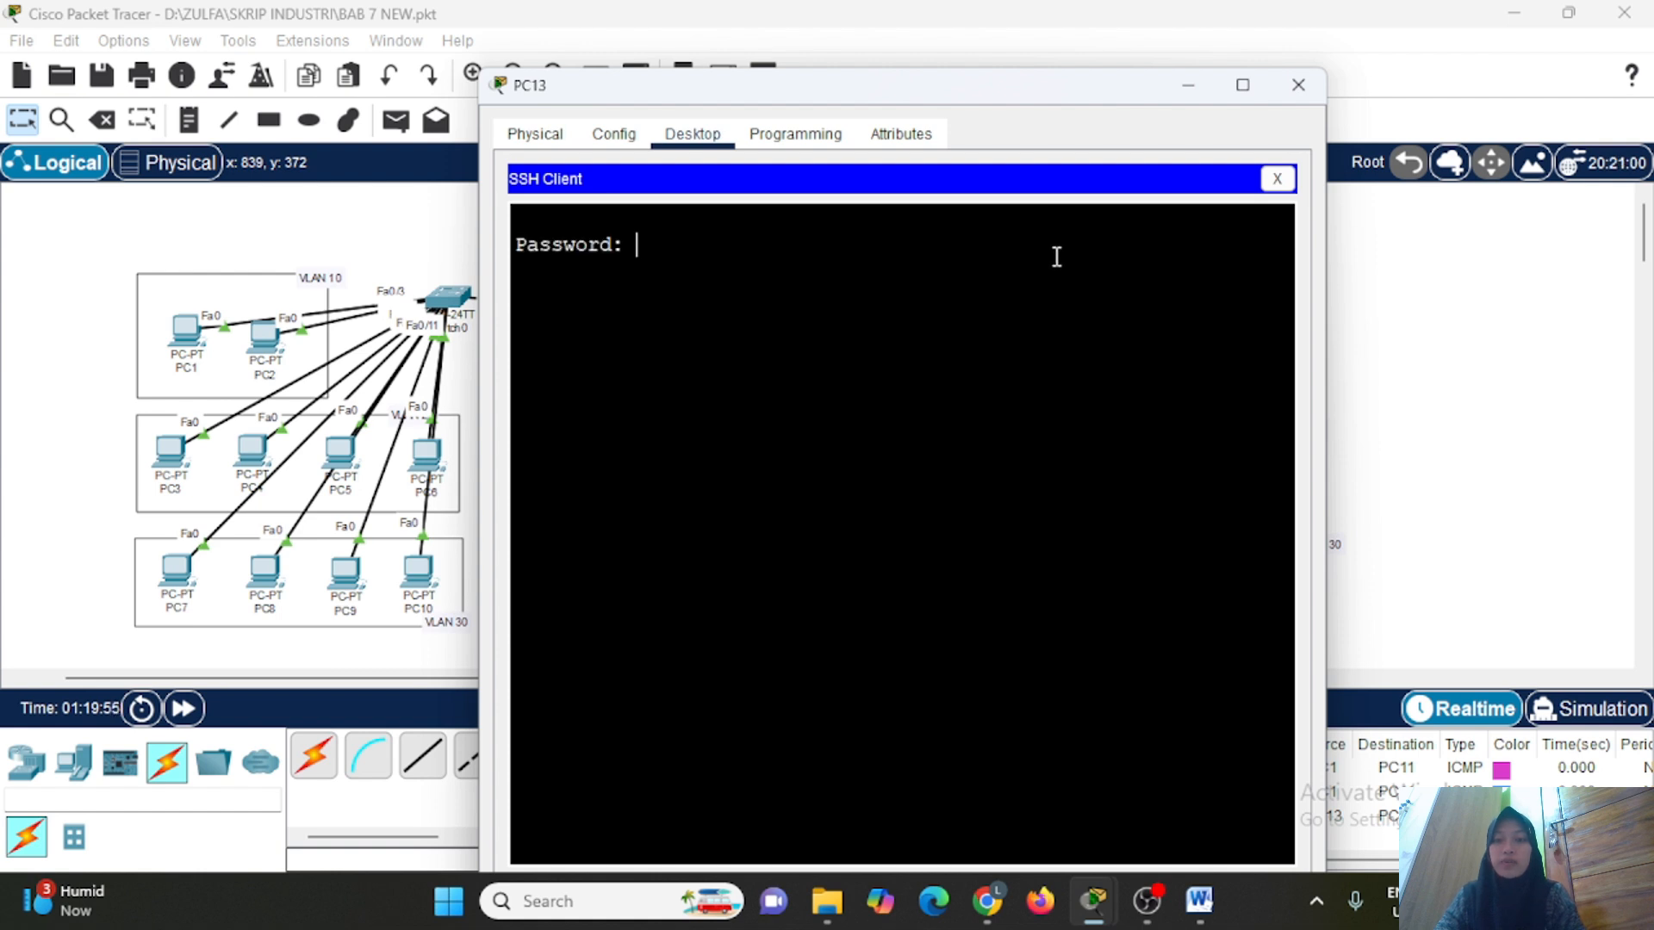
Log in to the SSH session with the account password, and enter privileged mode with en and the enable secret password.
key(Return)
text(en)
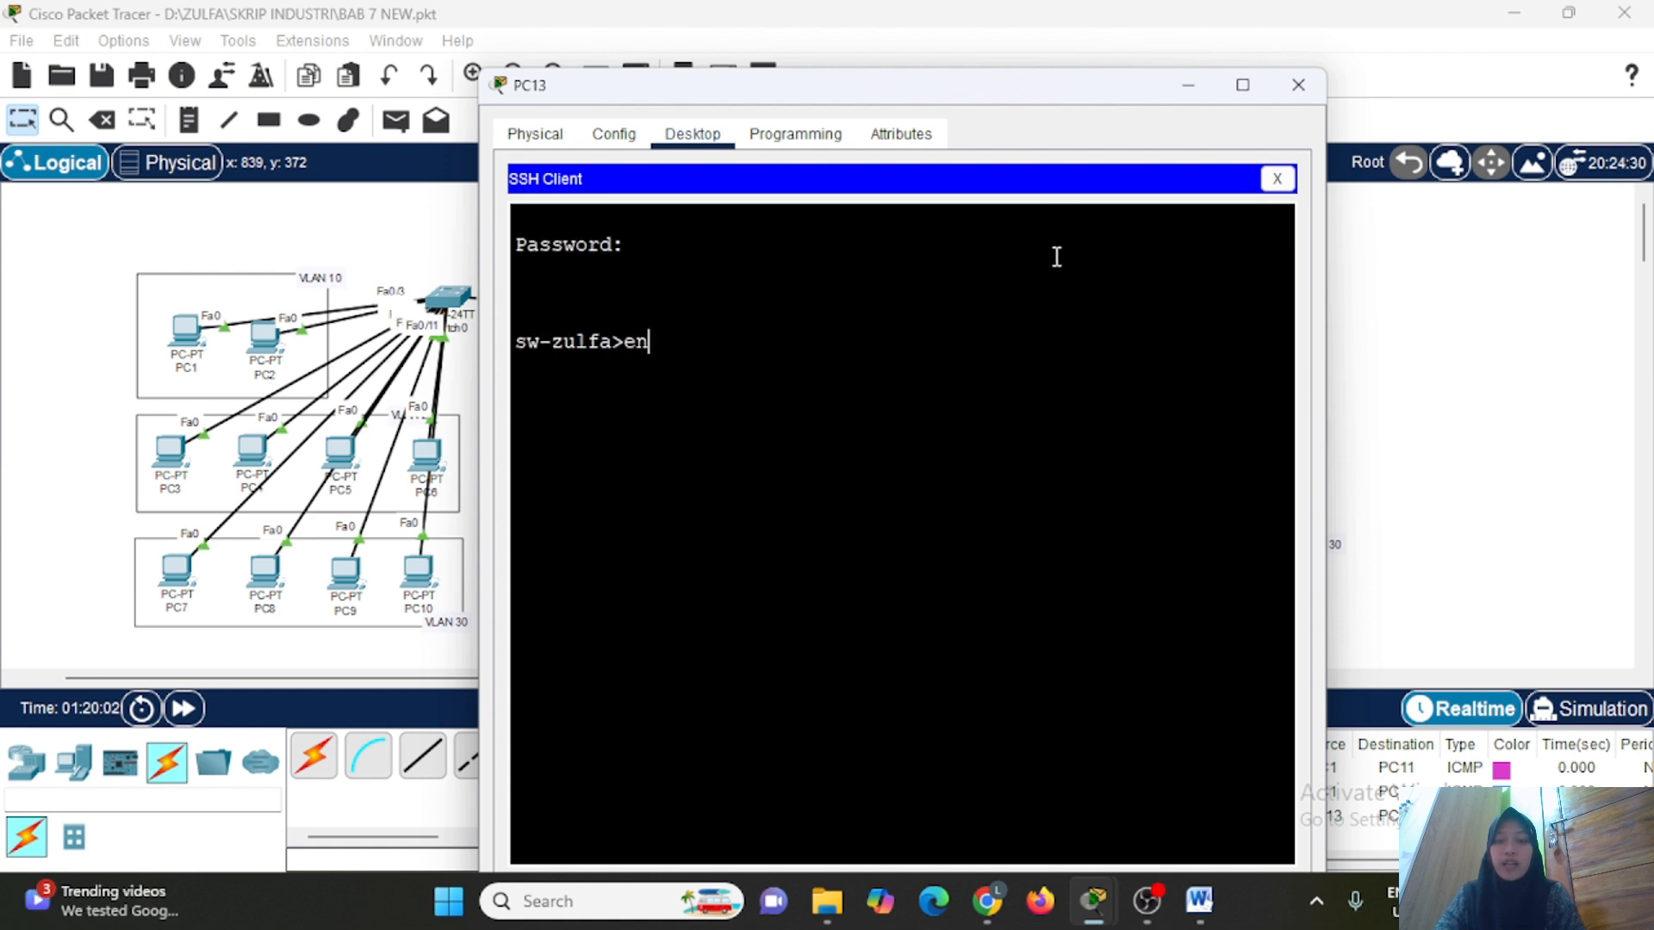
key(Return)
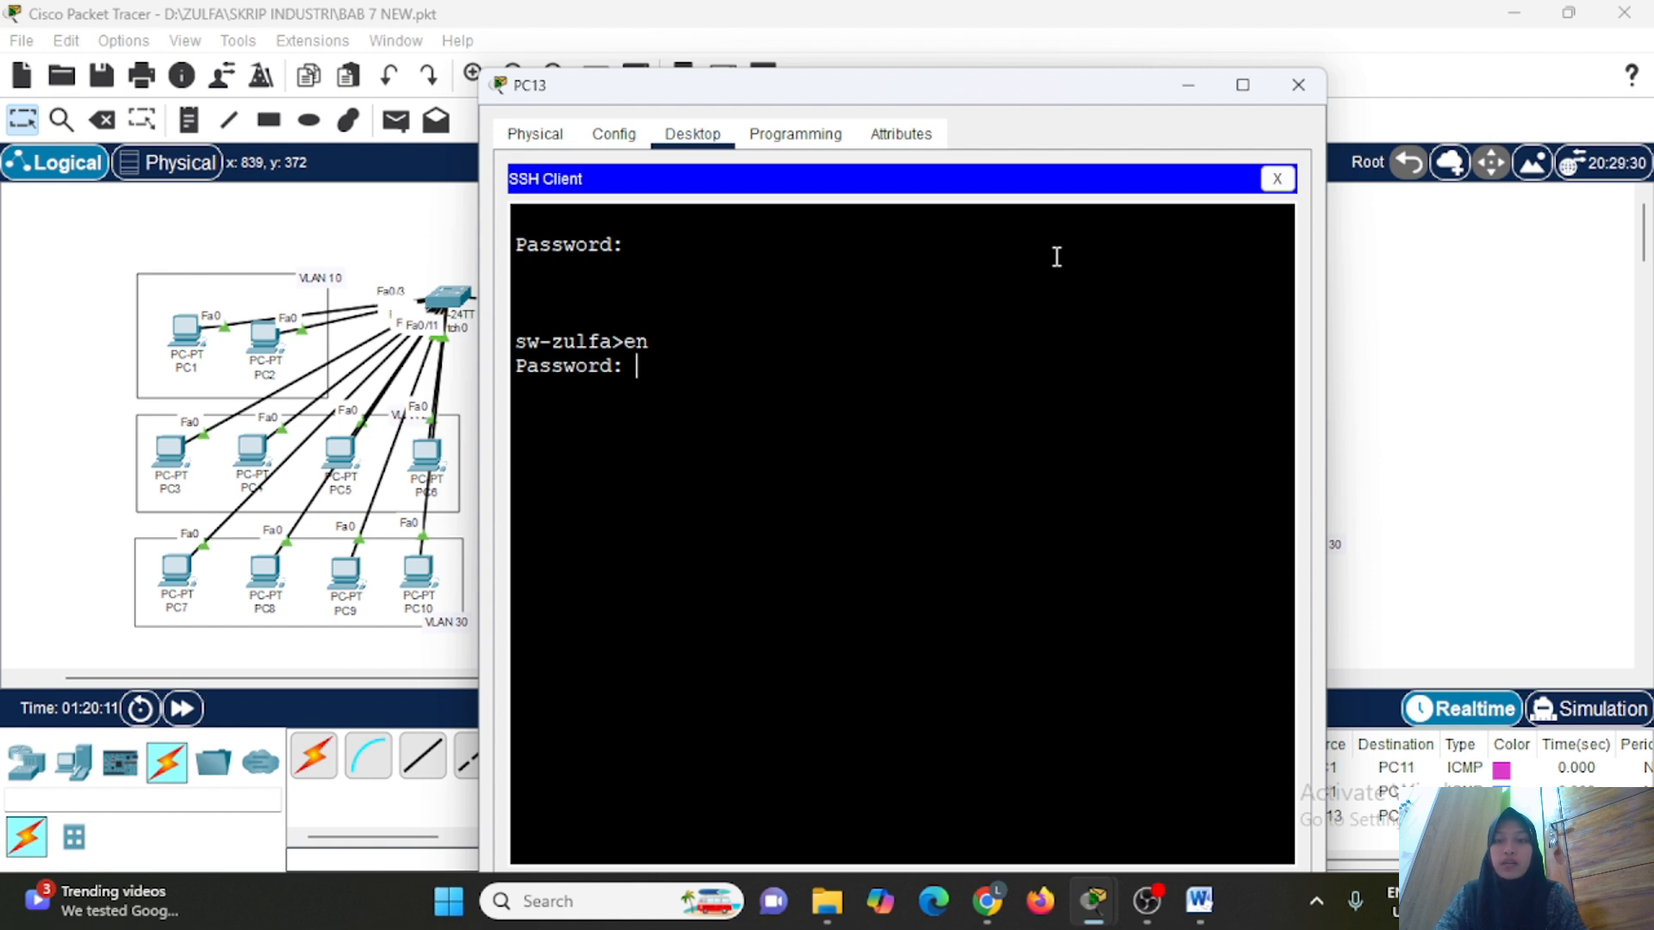
key(Return)
key(Return)
key(Return)
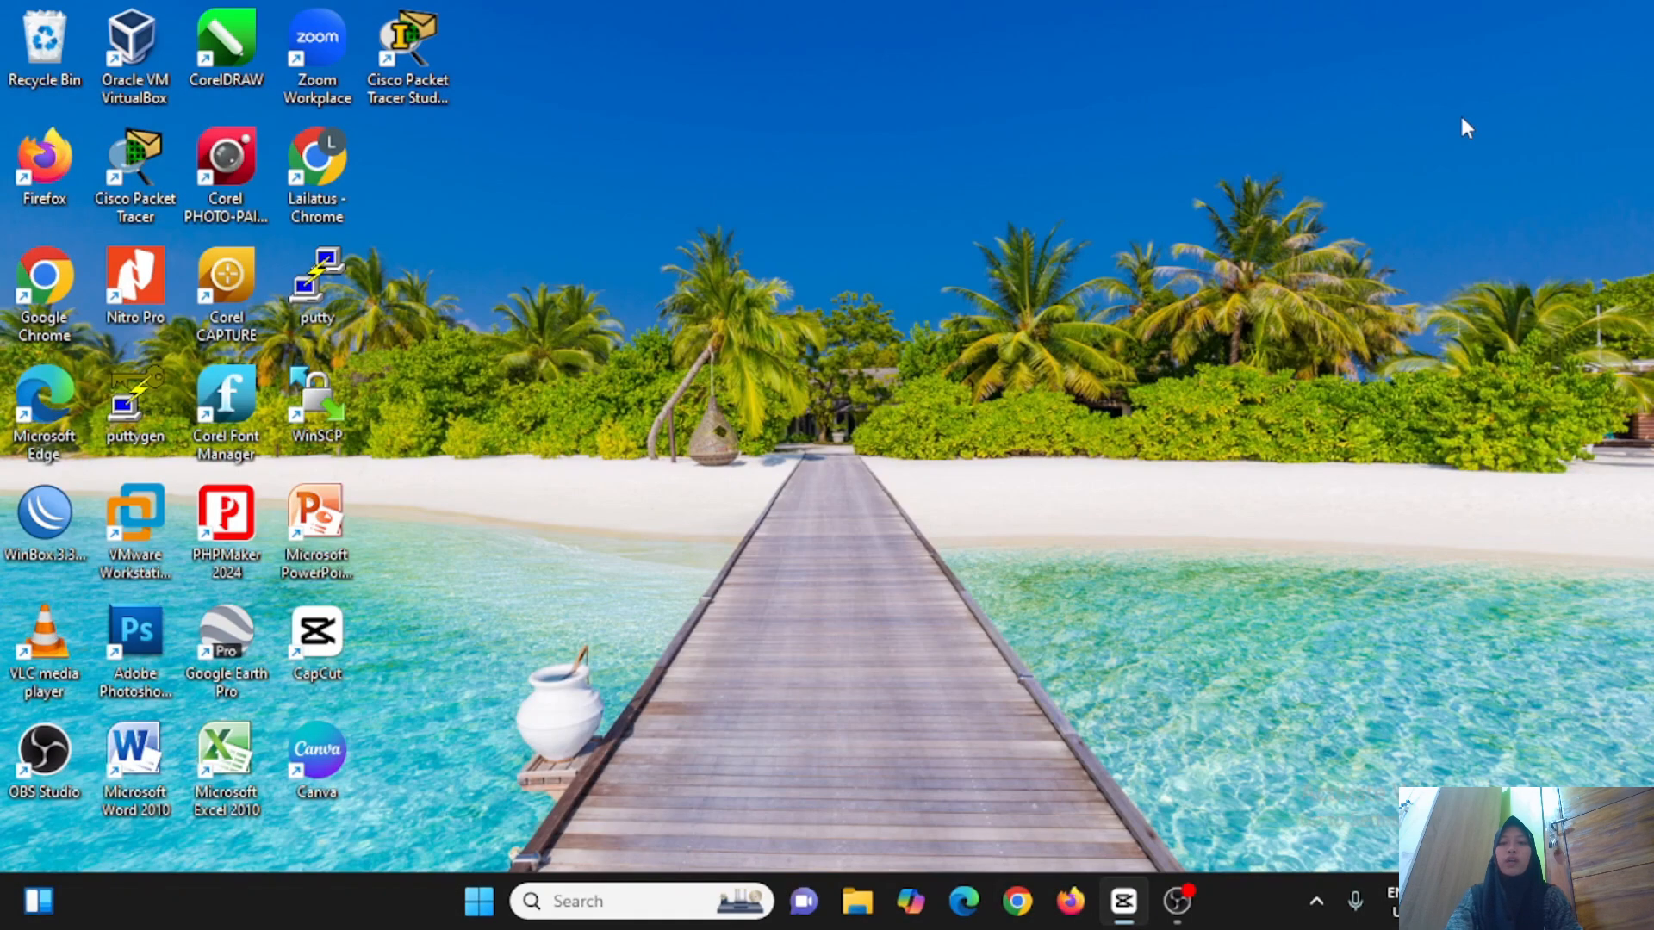